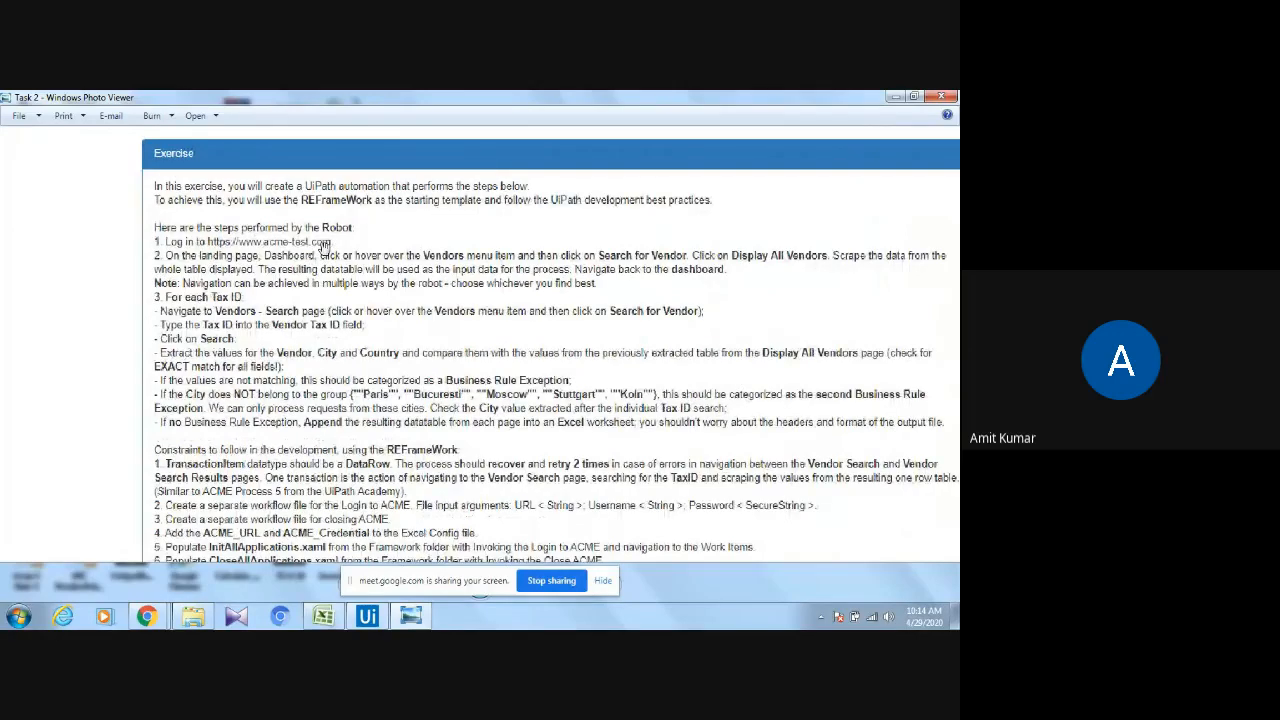
Switch to Internet Explorer and open the site acme-test.uipath.com.
{"action": "left_click", "coordinate": [18, 616]}
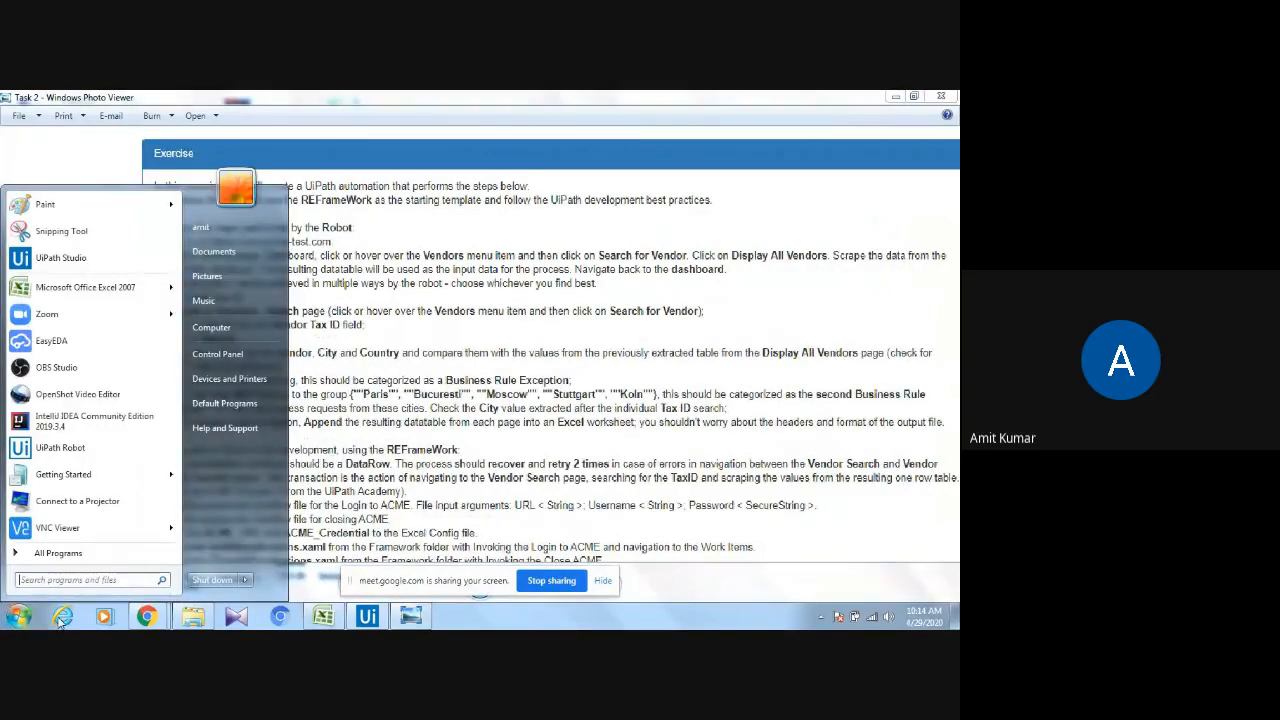
{"action": "left_click", "coordinate": [62, 616]}
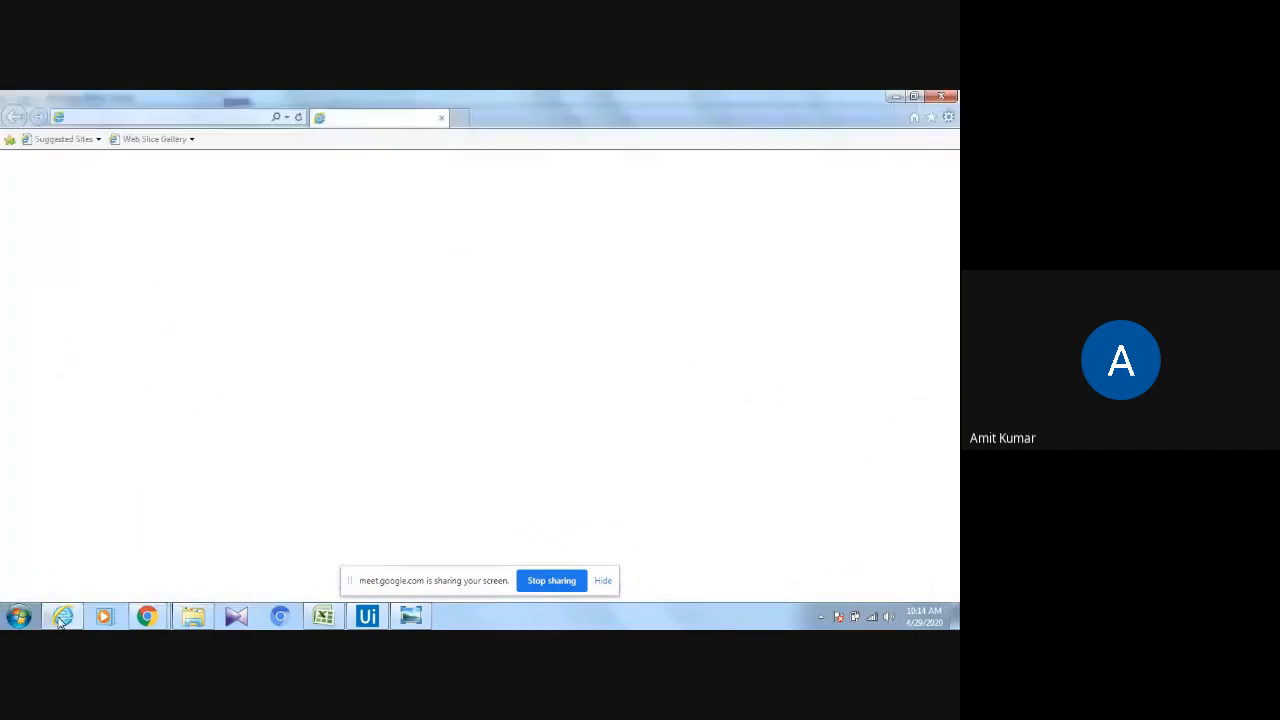
{"action": "left_click", "coordinate": [236, 117]}
{"action": "type", "text": "acme-test.uipath.com/"}
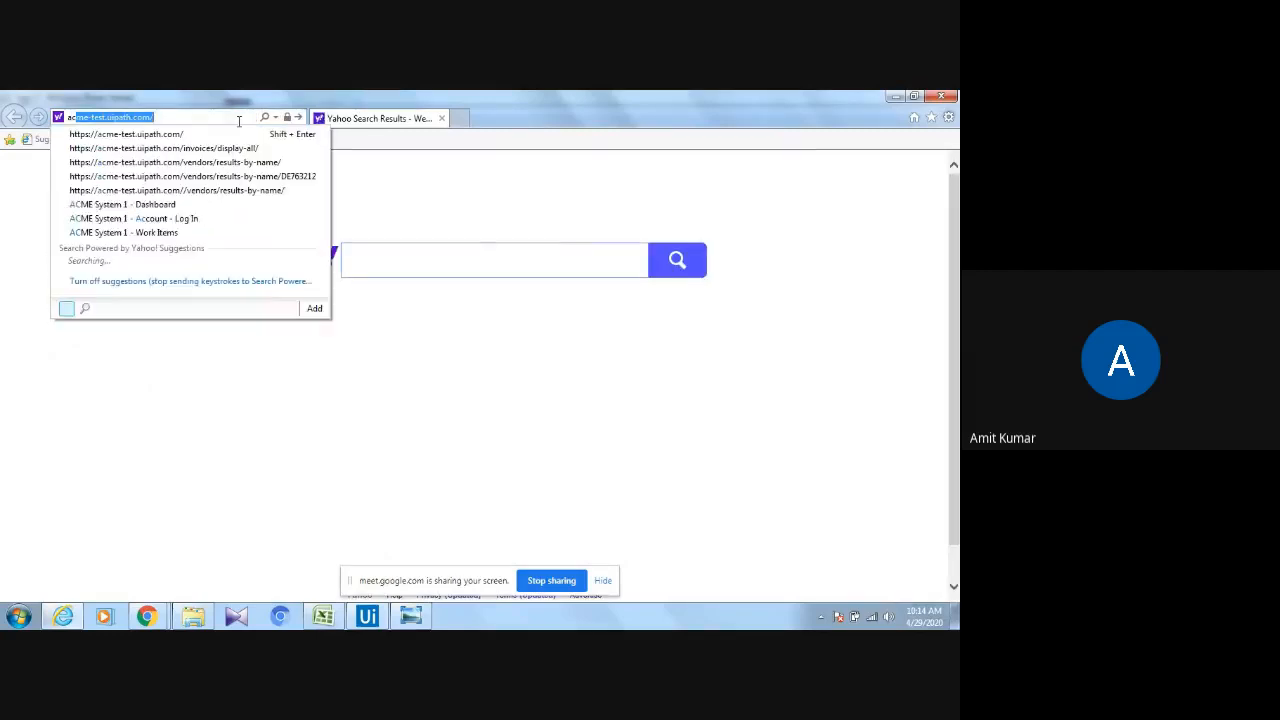
{"action": "key", "text": "Return"}
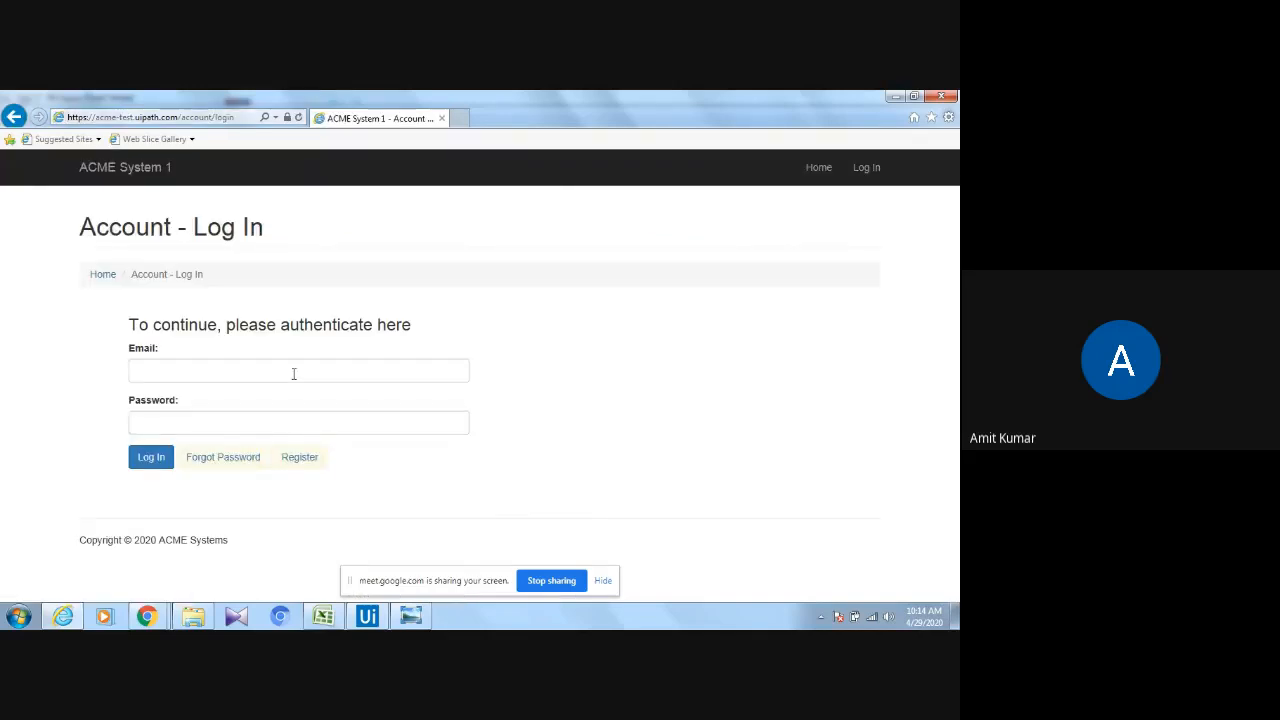
Log in to ACME System 1 with the account's e-mail and password.
{"action": "left_click", "coordinate": [293, 371]}
{"action": "key", "text": "BackSpace"}
{"action": "key", "text": "BackSpace"}
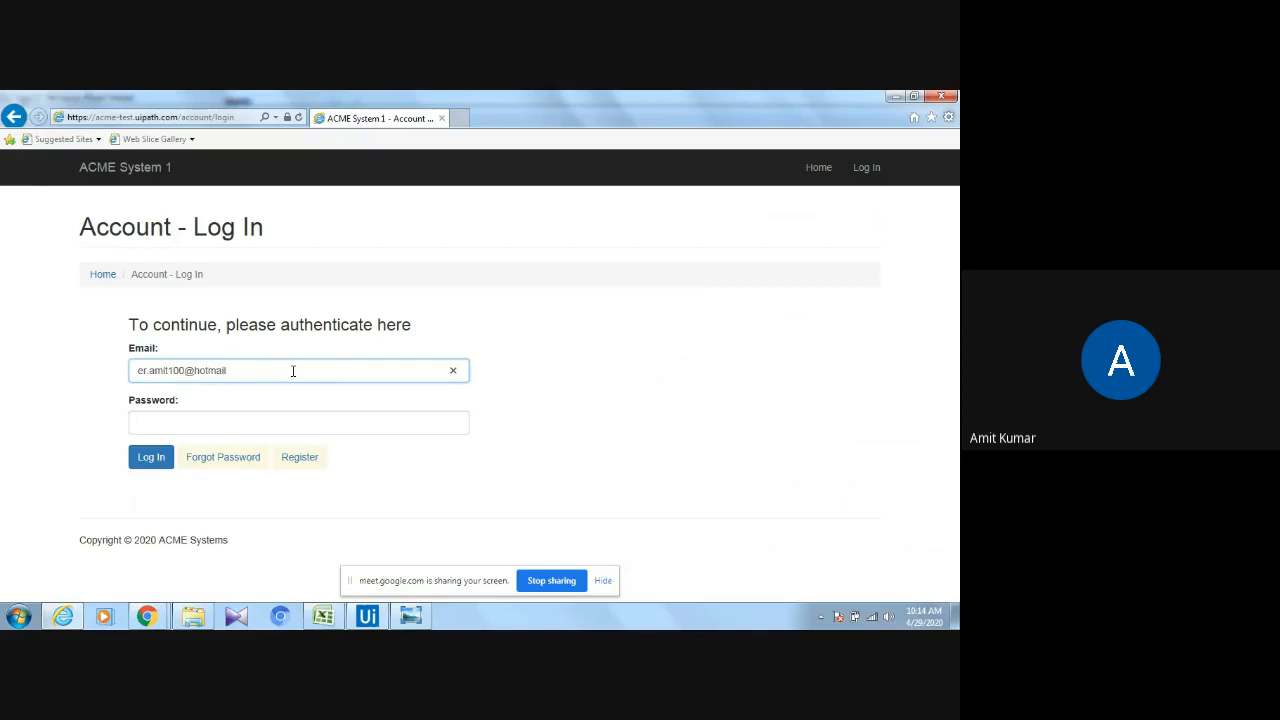
{"action": "type", "text": "m"}
{"action": "key", "text": "Tab"}
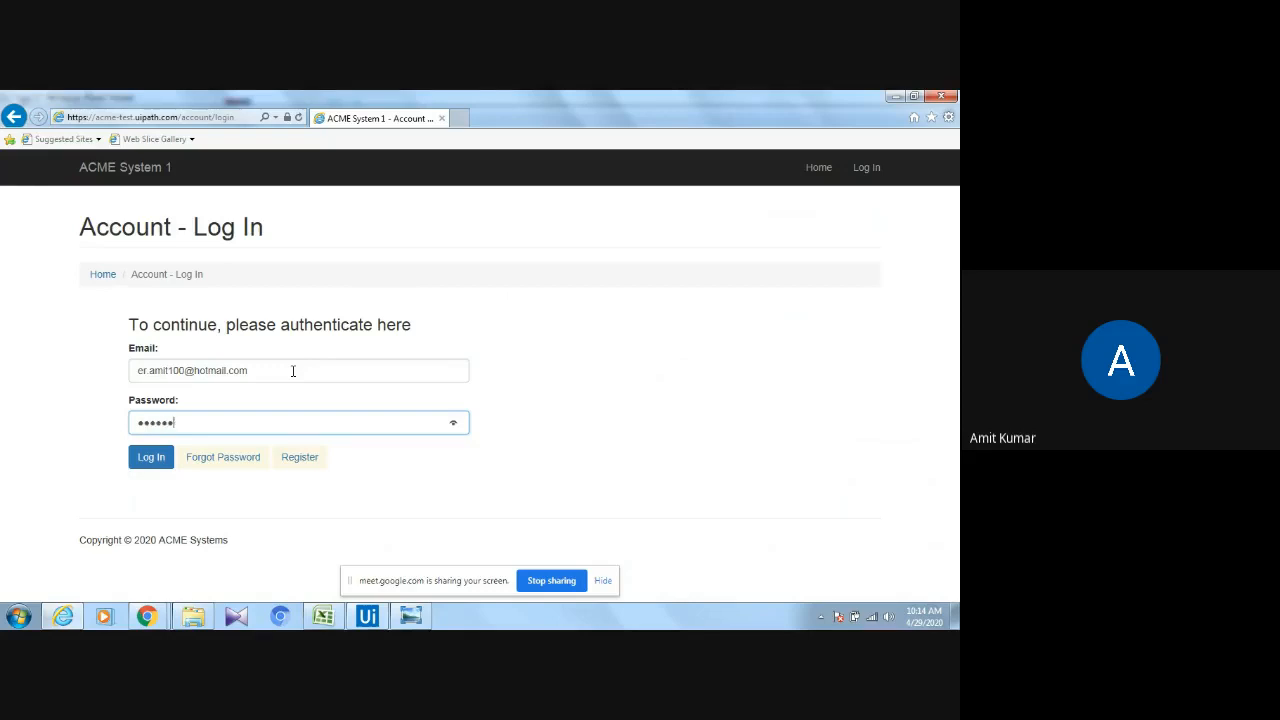
{"action": "key", "text": "BackSpace"}
{"action": "key", "text": "BackSpace"}
{"action": "key", "text": "BackSpace"}
{"action": "left_click", "coordinate": [151, 466]}
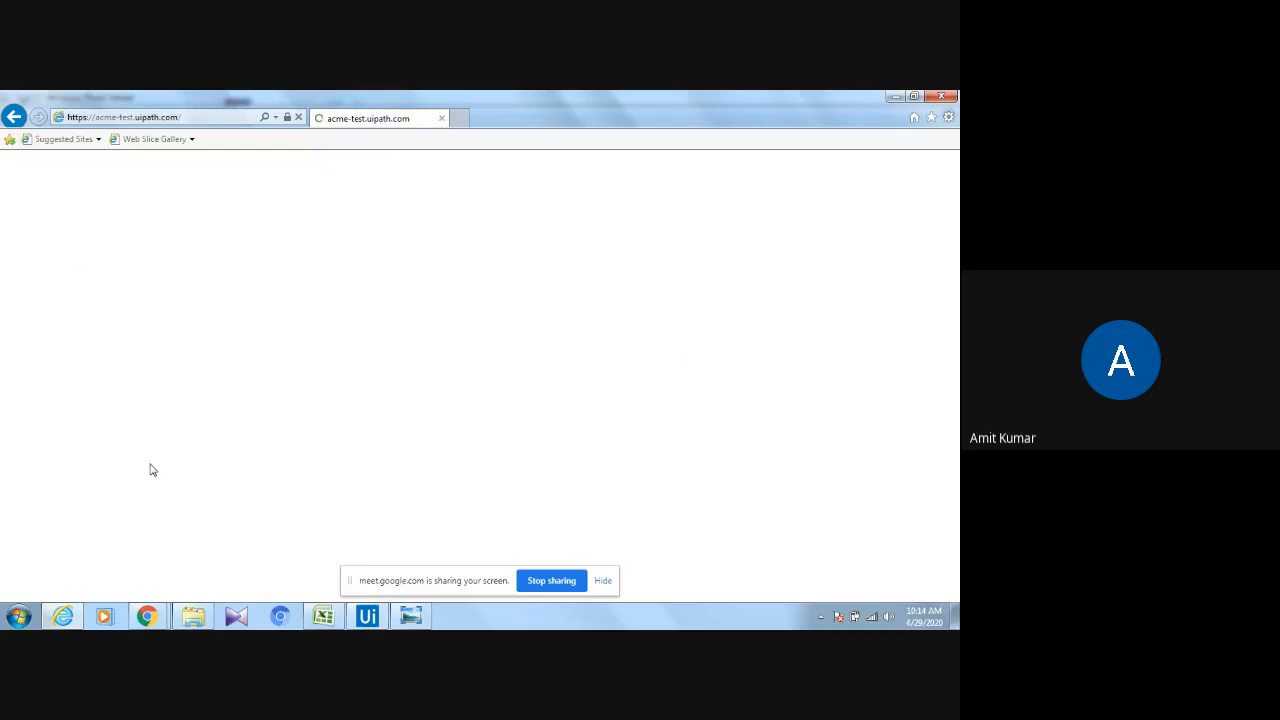
Read the development constraints for the REFrameWork in the Task 2 exercise image, including the login workflow arguments.
{"action": "left_click", "coordinate": [421, 617]}
{"action": "left_click_drag", "start_coordinate": [396, 393], "coordinate": [397, 258]}
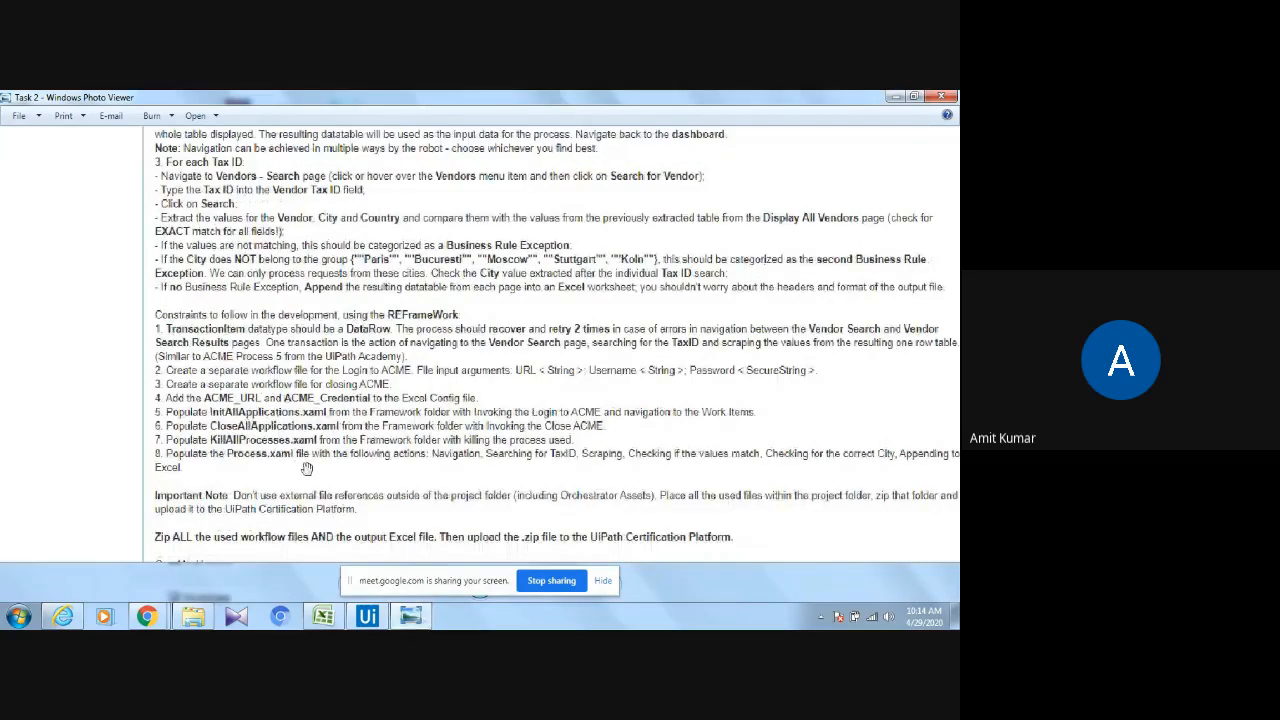
{"action": "scroll", "coordinate": [307, 468], "scroll_direction": "up", "scroll_amount": 1}
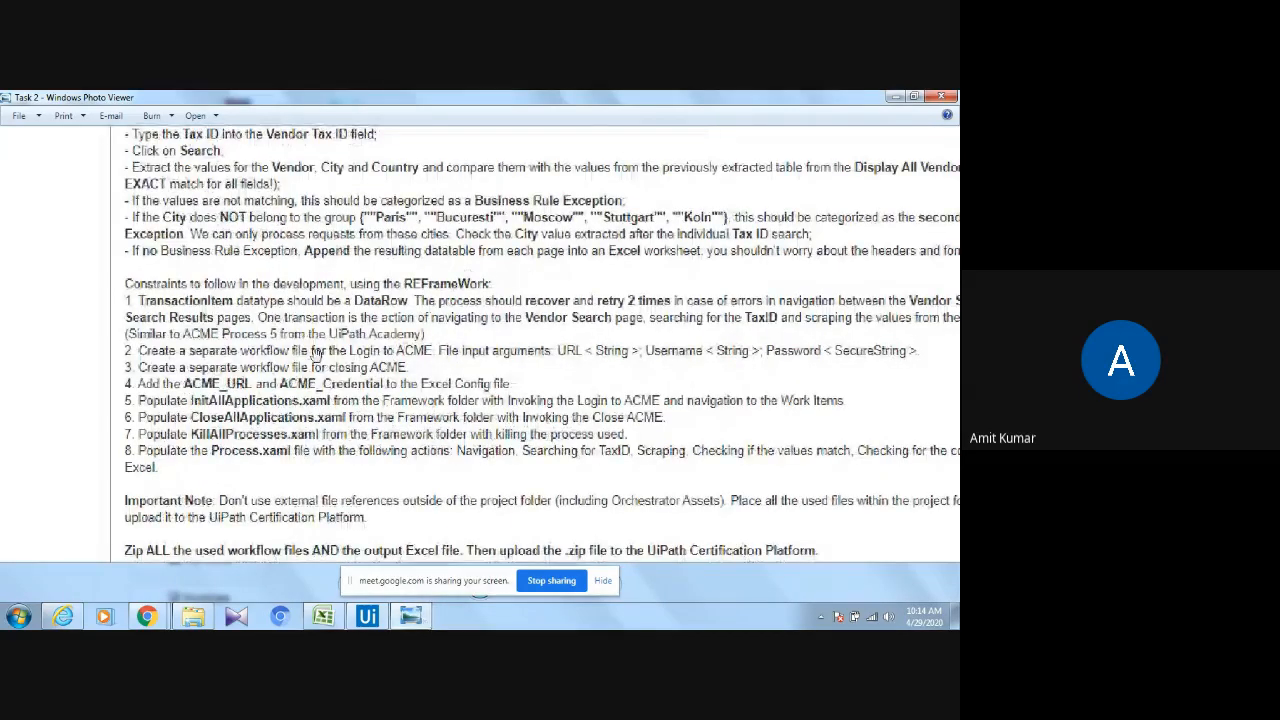
{"action": "left_click_drag", "start_coordinate": [441, 354], "coordinate": [437, 375]}
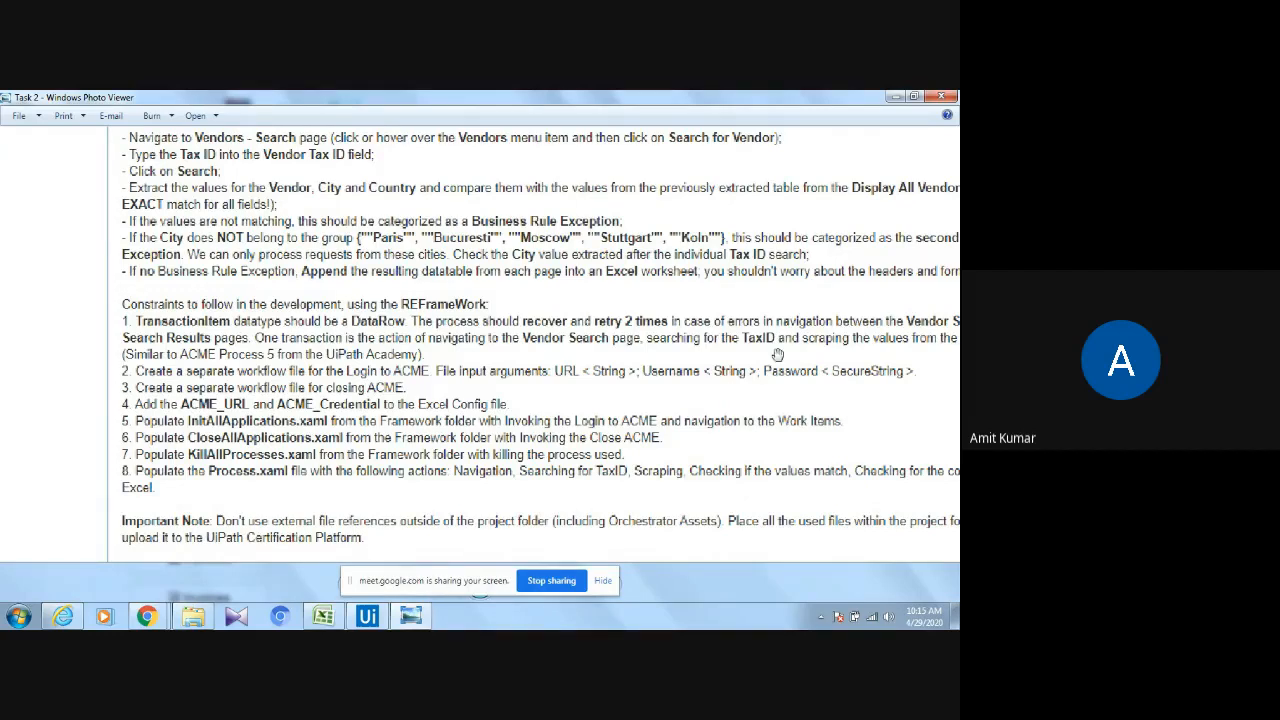
{"action": "left_click", "coordinate": [891, 96]}
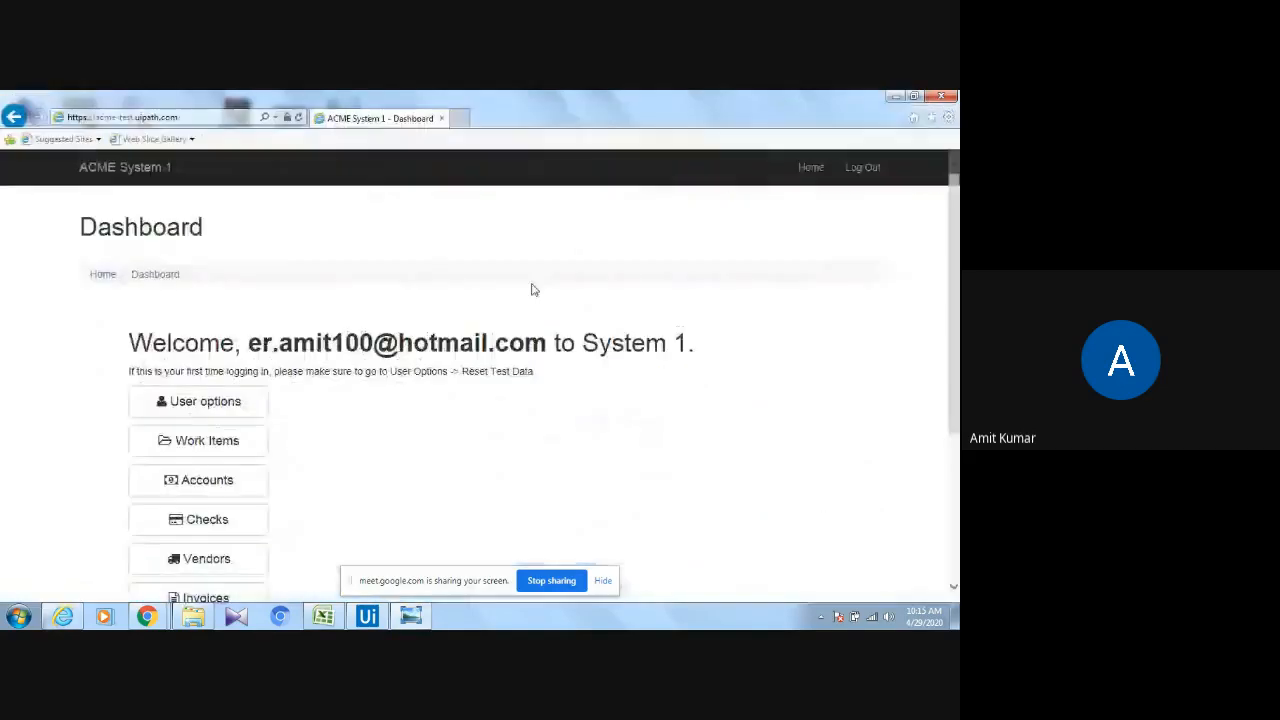
Look over the ACME dashboard options and read the landing-page instructions in the Task 2 exercise image.
{"action": "left_click_drag", "start_coordinate": [955, 305], "coordinate": [955, 365]}
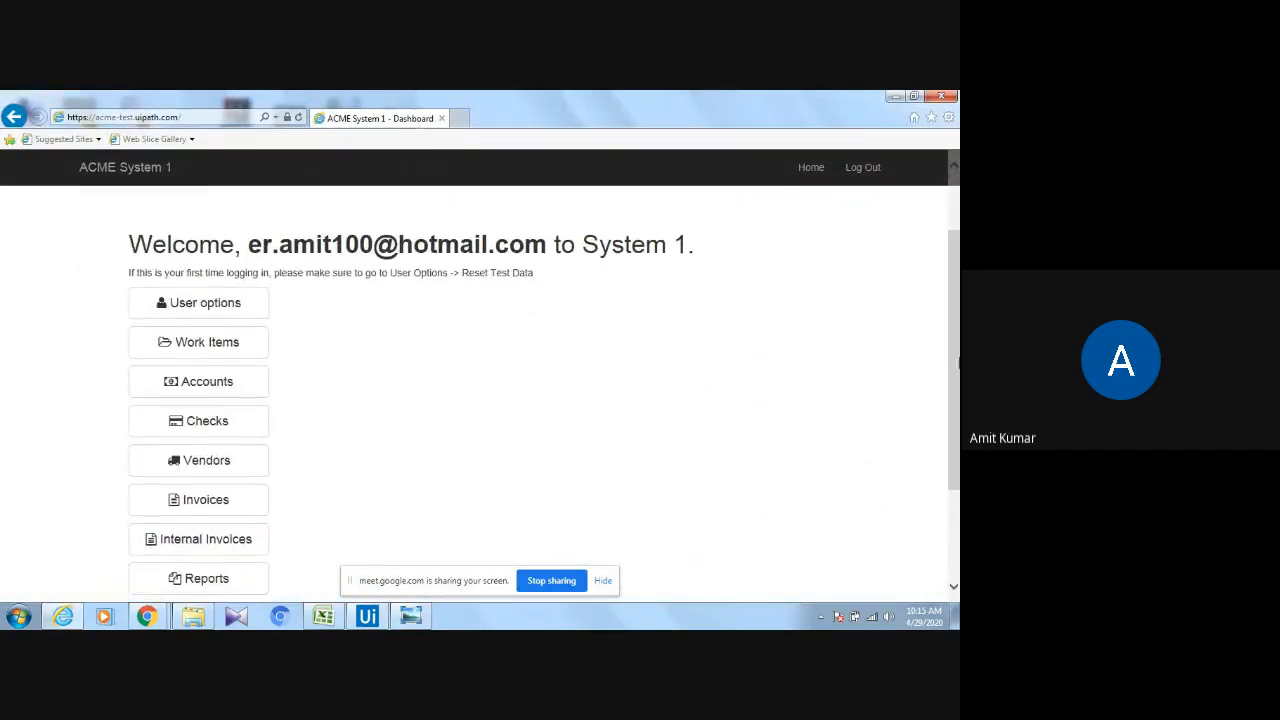
{"action": "left_click", "coordinate": [410, 616]}
{"action": "scroll", "coordinate": [297, 375], "scroll_direction": "up", "scroll_amount": 3}
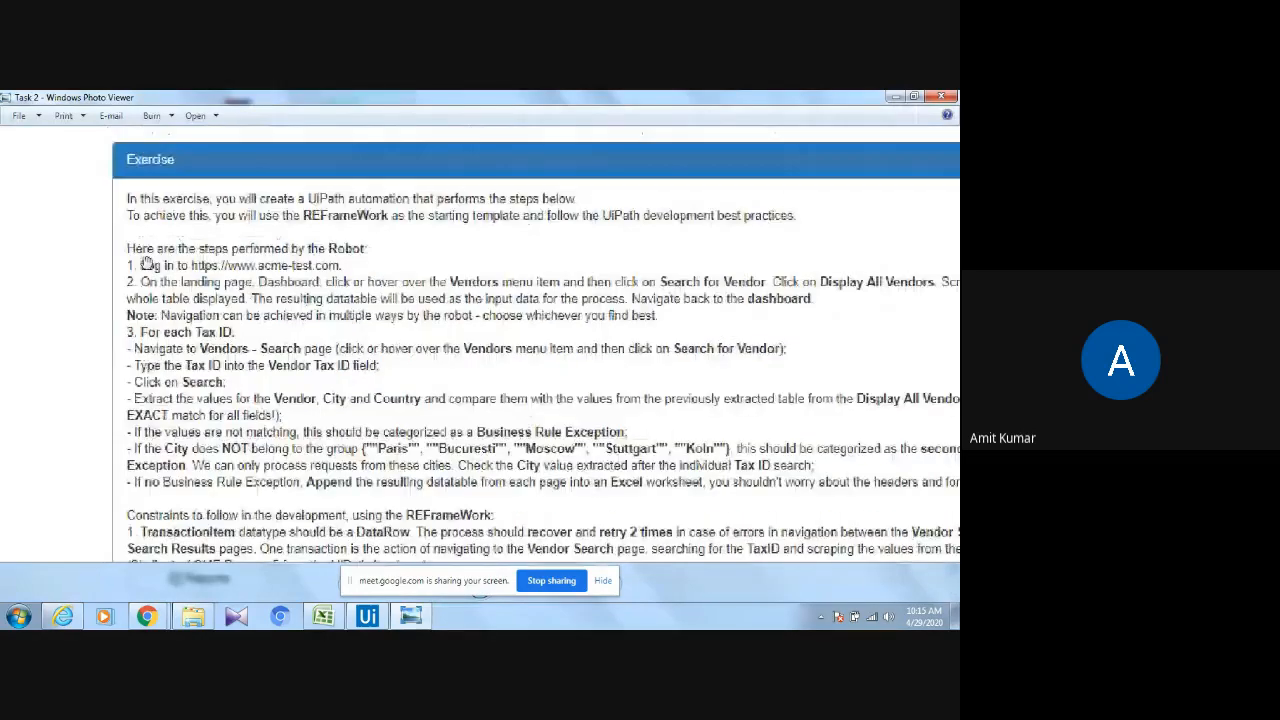
{"action": "left_click_drag", "start_coordinate": [467, 285], "coordinate": [408, 287]}
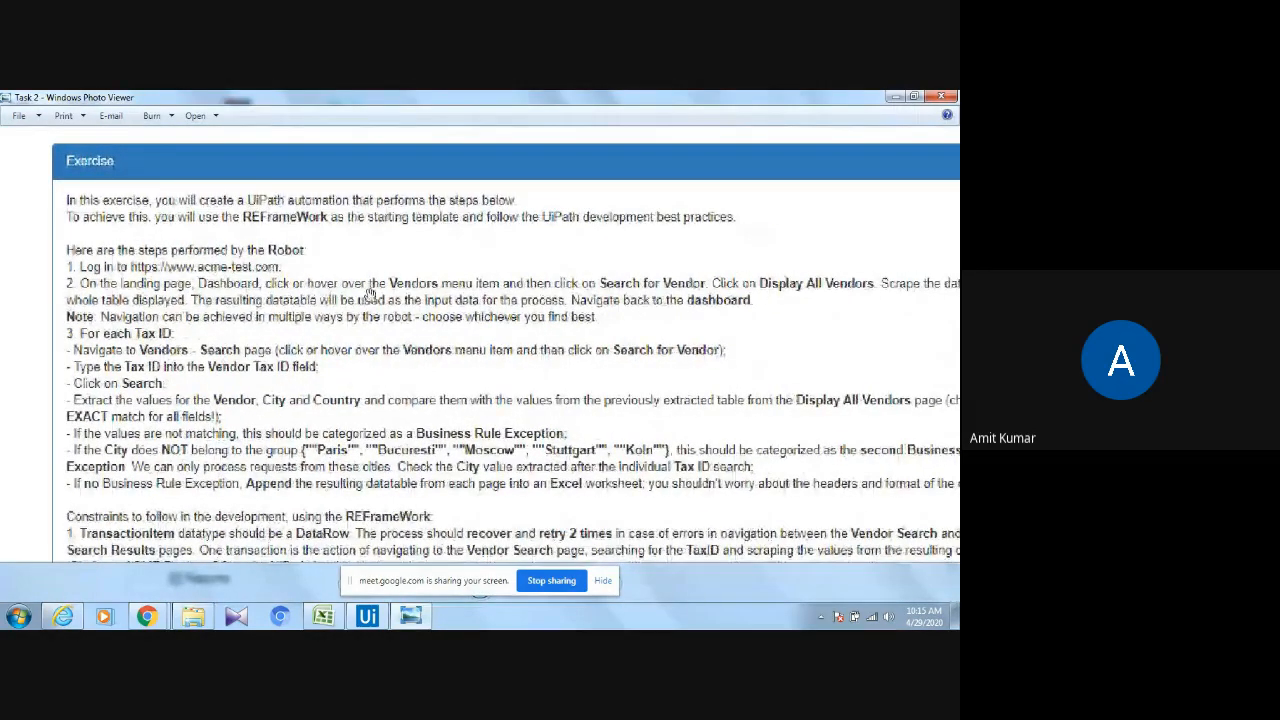
{"action": "left_click", "coordinate": [900, 96]}
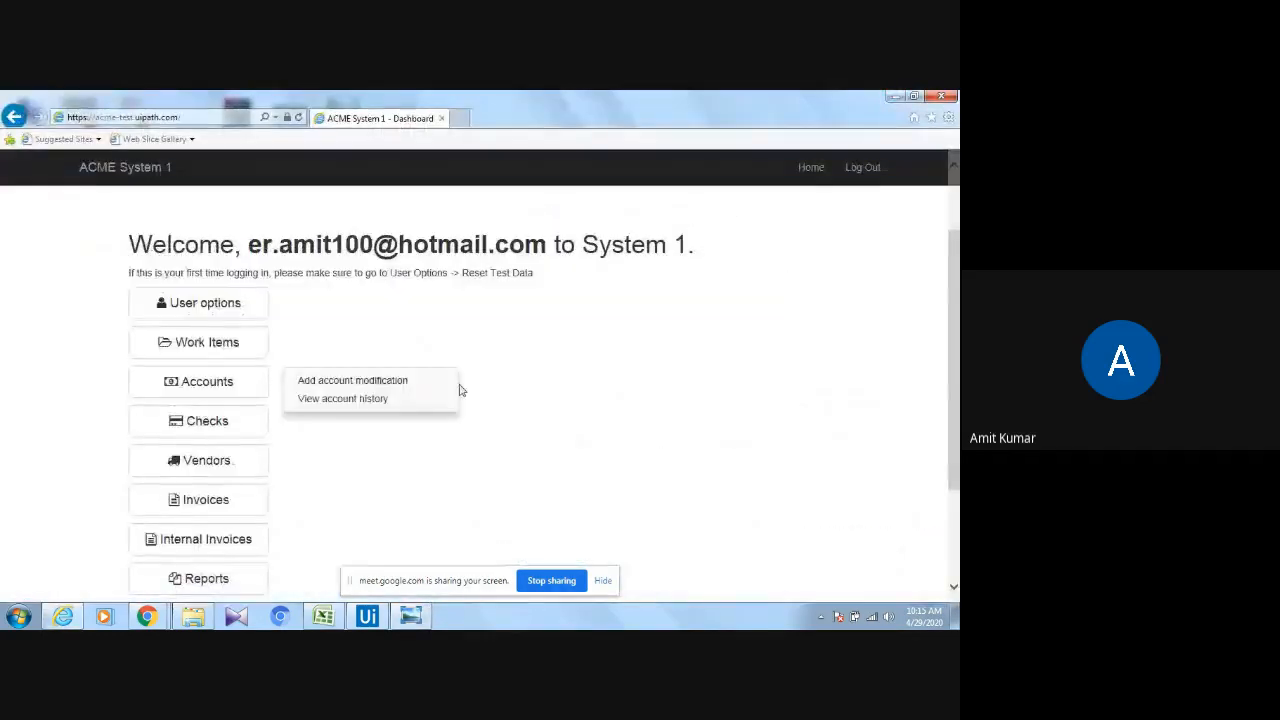
Open the Search for Vendor page from the dashboard's Vendors options.
{"action": "scroll", "coordinate": [457, 389], "scroll_direction": "down", "scroll_amount": 1}
{"action": "mouse_move", "coordinate": [283, 420]}
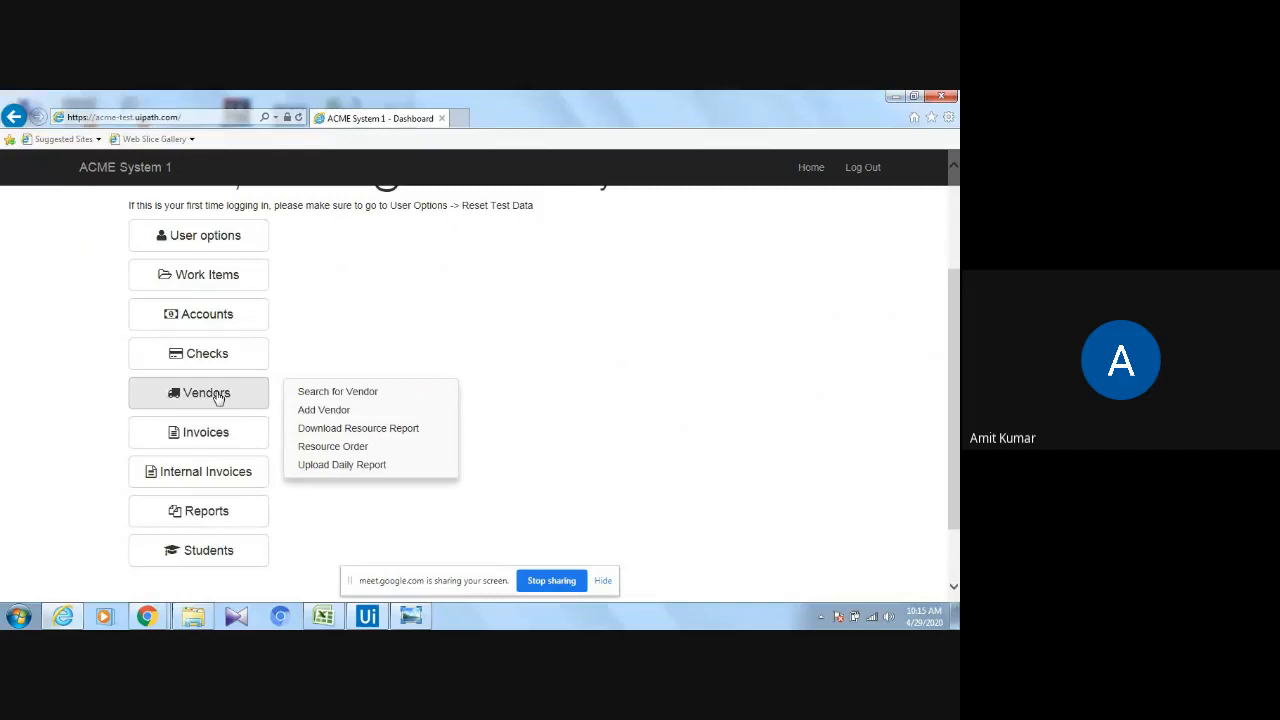
{"action": "left_click", "coordinate": [345, 397]}
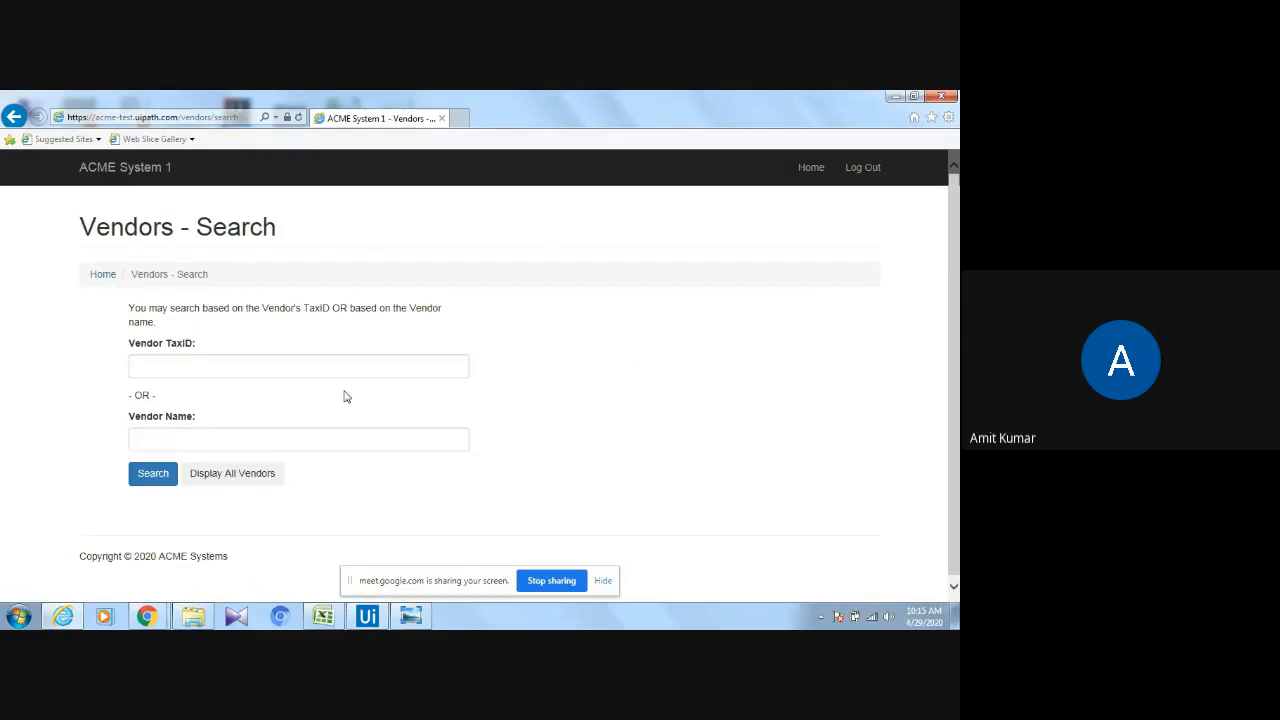
Check the Display All Vendors instruction in the exercise image and display all vendors in ACME System 1.
{"action": "left_click", "coordinate": [415, 617]}
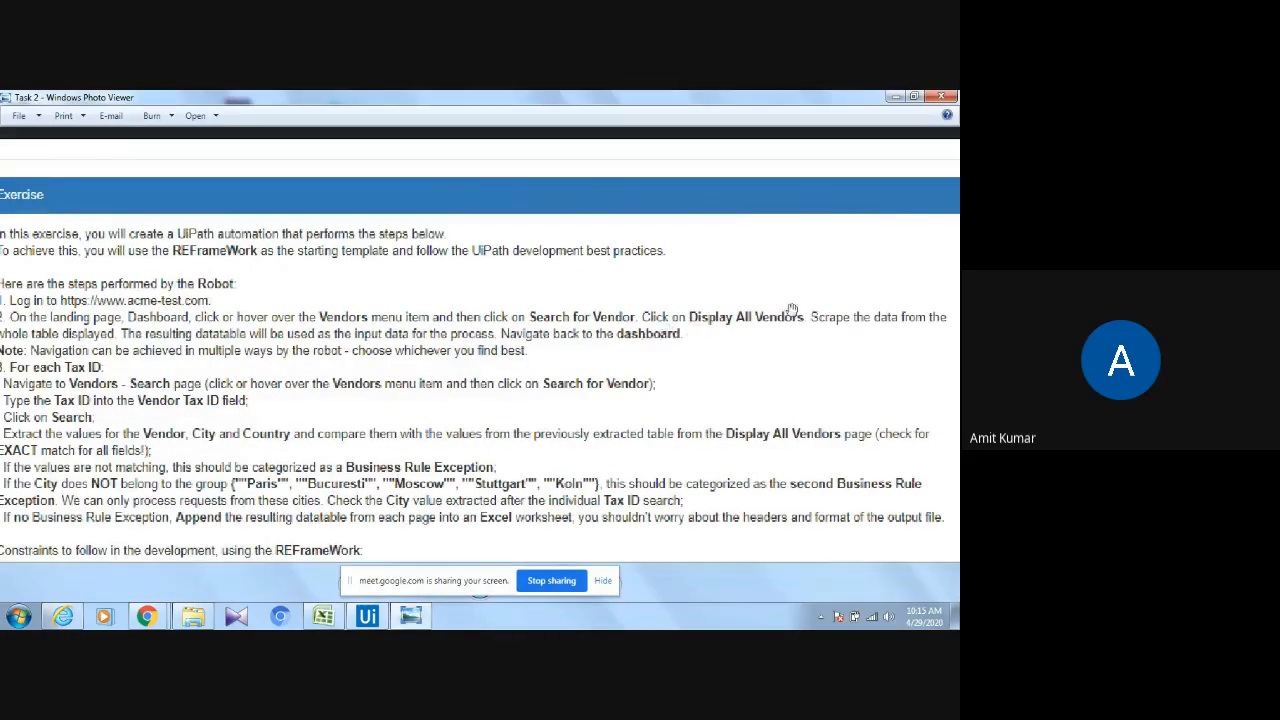
{"action": "left_click", "coordinate": [896, 97]}
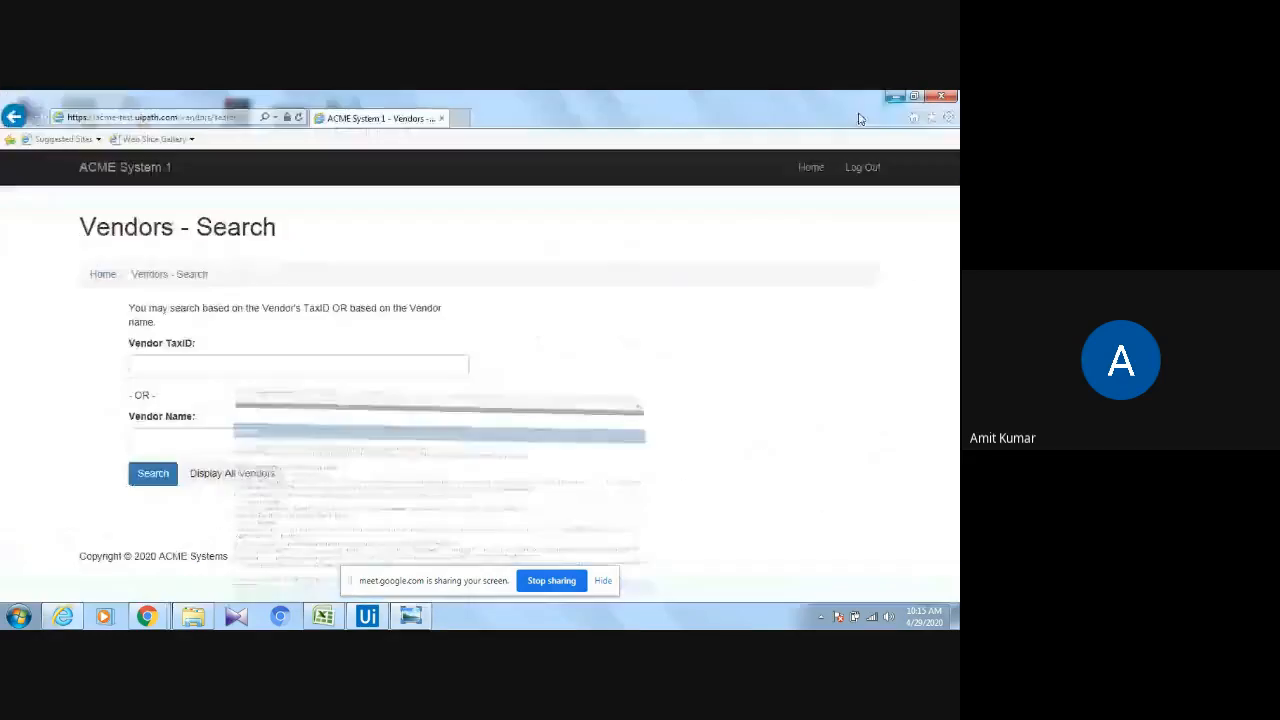
{"action": "left_click", "coordinate": [251, 474]}
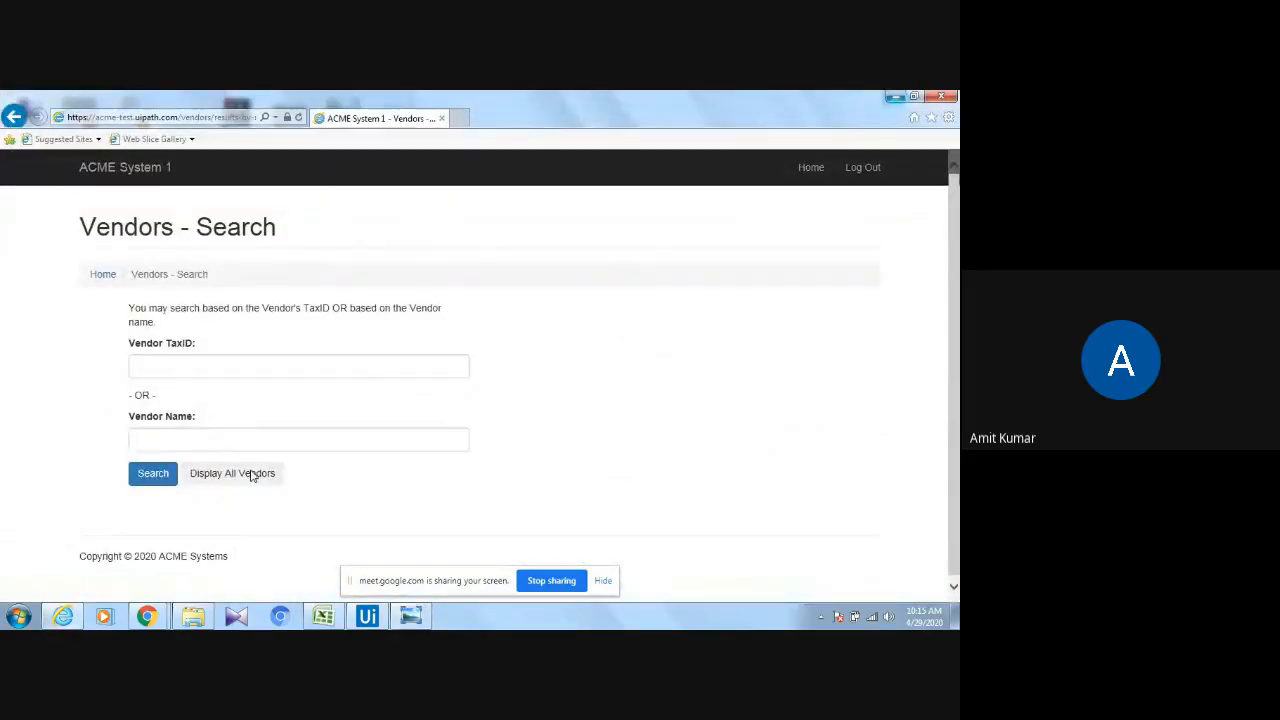
Examine the full vendor results table with its Vendor, Tax ID, Address, City and Country columns.
{"action": "scroll", "coordinate": [807, 328], "scroll_direction": "down", "scroll_amount": 4}
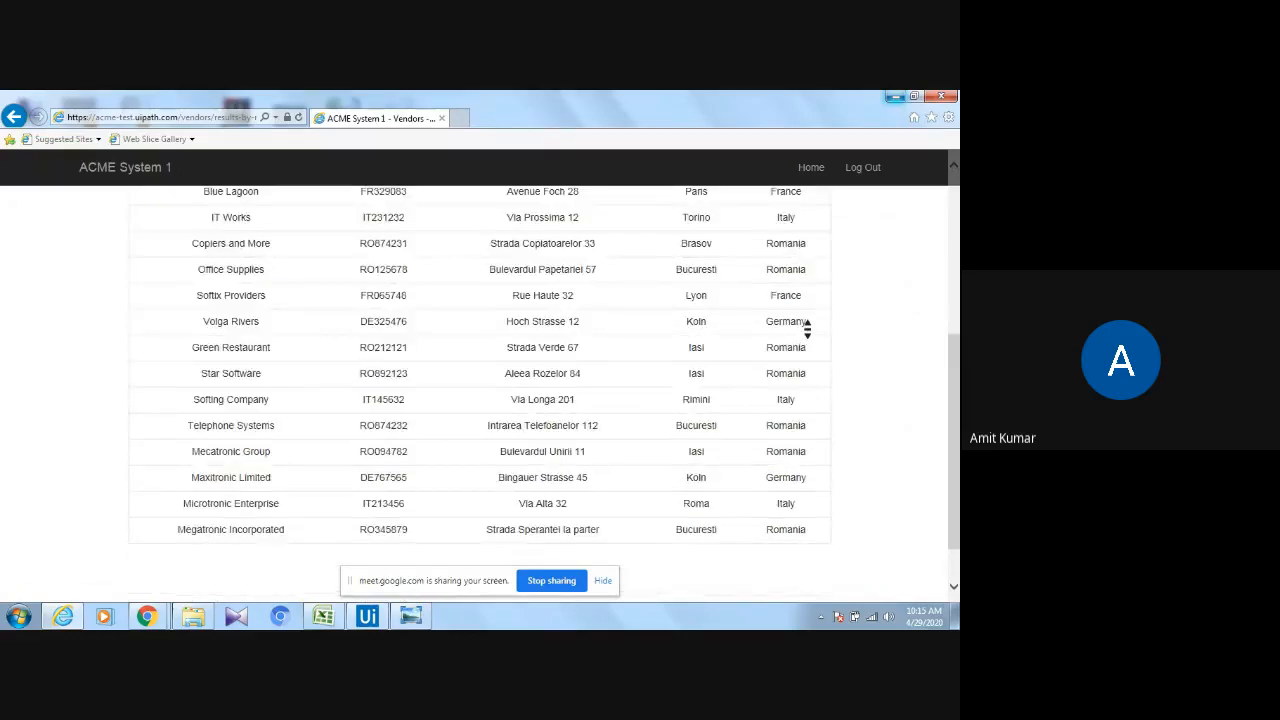
{"action": "scroll", "coordinate": [807, 329], "scroll_direction": "up", "scroll_amount": 4}
{"action": "scroll", "coordinate": [807, 328], "scroll_direction": "down", "scroll_amount": 6}
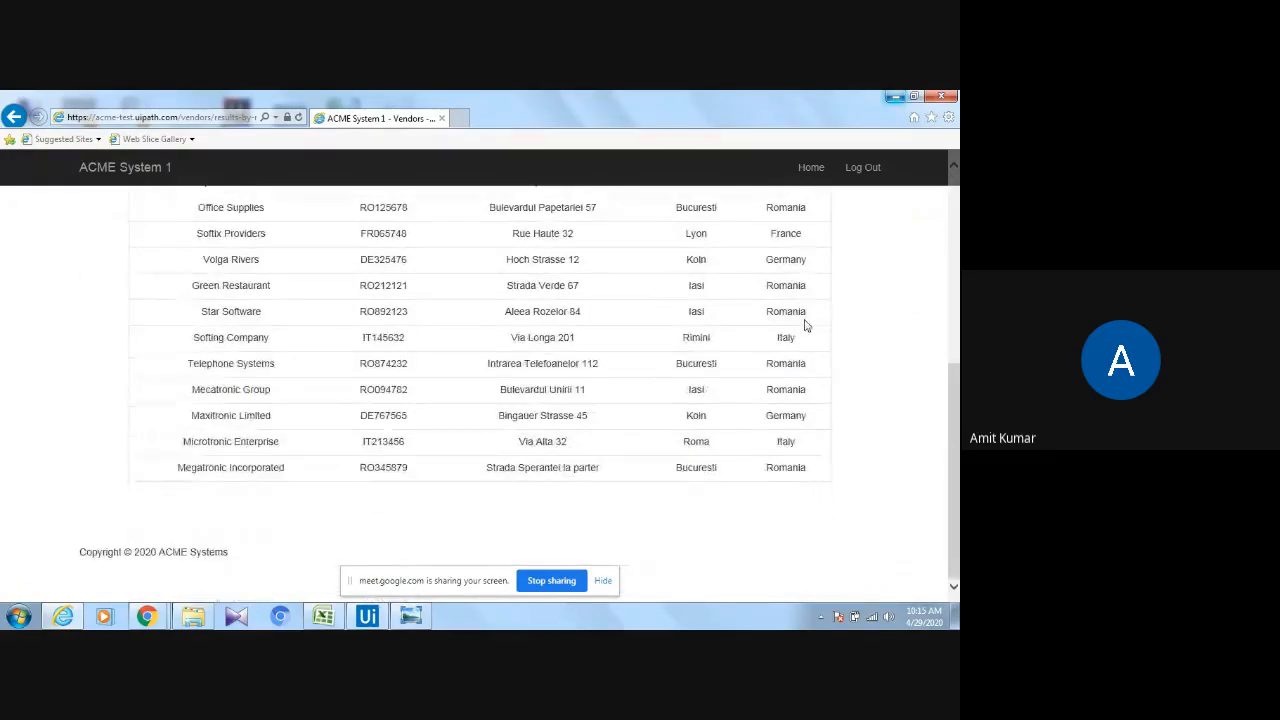
{"action": "left_click_drag", "start_coordinate": [955, 398], "coordinate": [957, 316]}
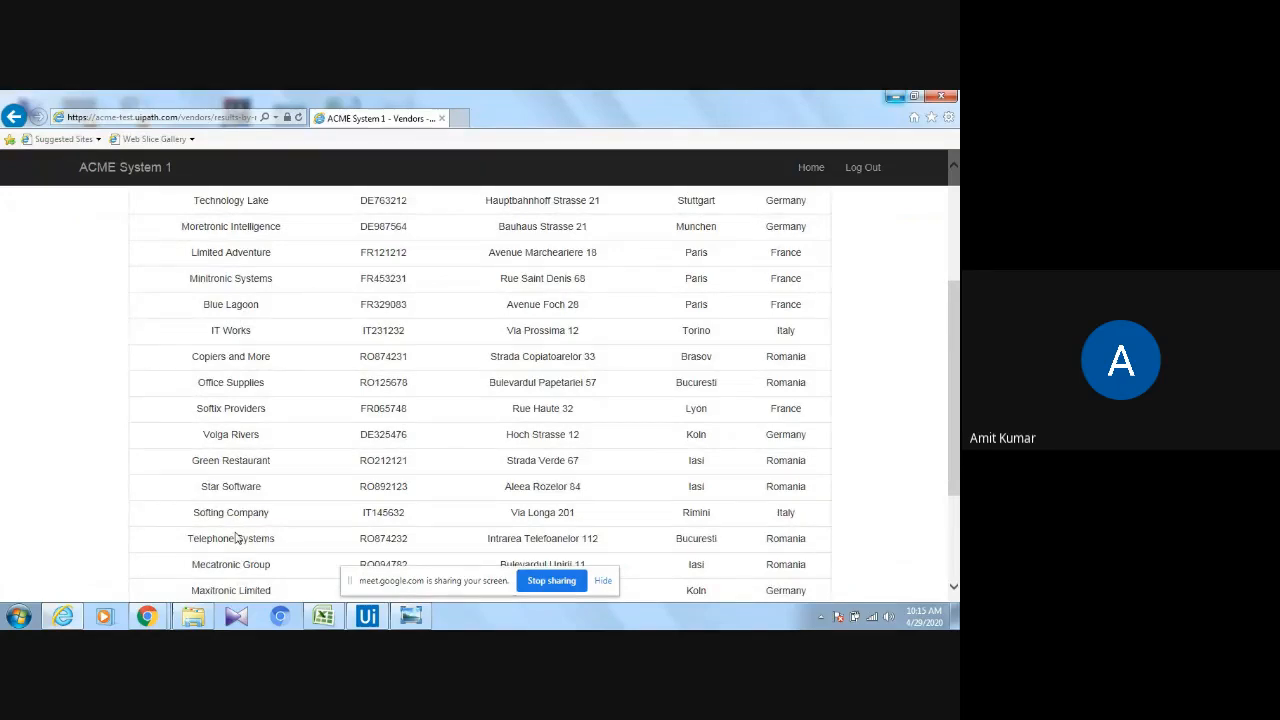
{"action": "mouse_move", "coordinate": [154, 621]}
{"action": "mouse_move", "coordinate": [958, 340]}
{"action": "left_mouse_down"}
{"action": "mouse_move", "coordinate": [958, 295]}
{"action": "mouse_move", "coordinate": [958, 355]}
{"action": "left_mouse_up"}
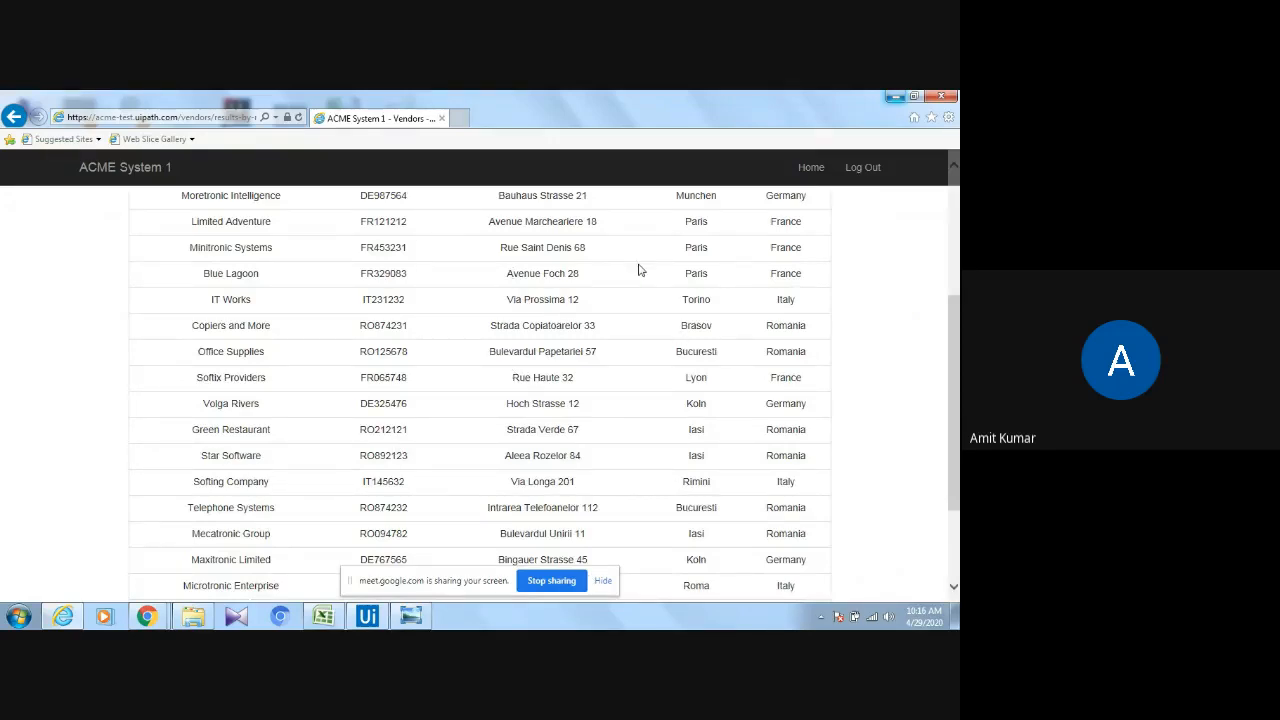
{"action": "scroll", "coordinate": [638, 270], "scroll_direction": "up", "scroll_amount": 3}
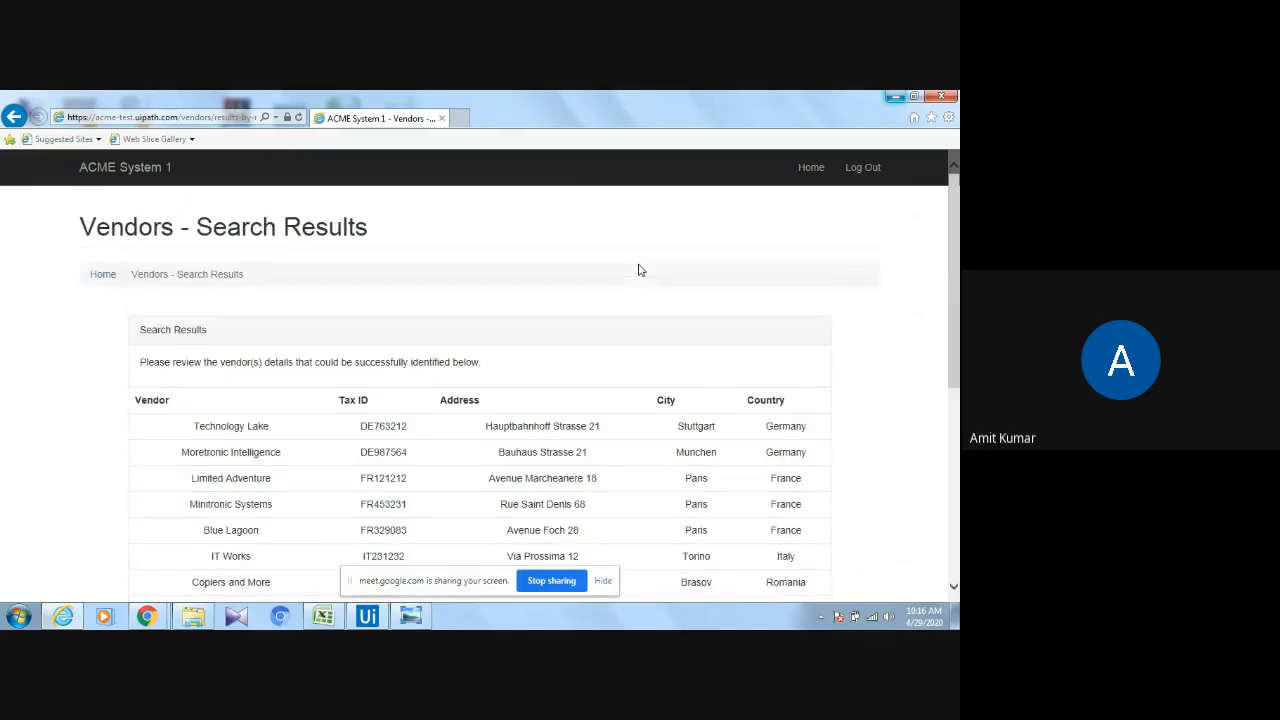
Return to the vendor search page and read the exercise's instructions for each Tax ID.
{"action": "left_click", "coordinate": [10, 117]}
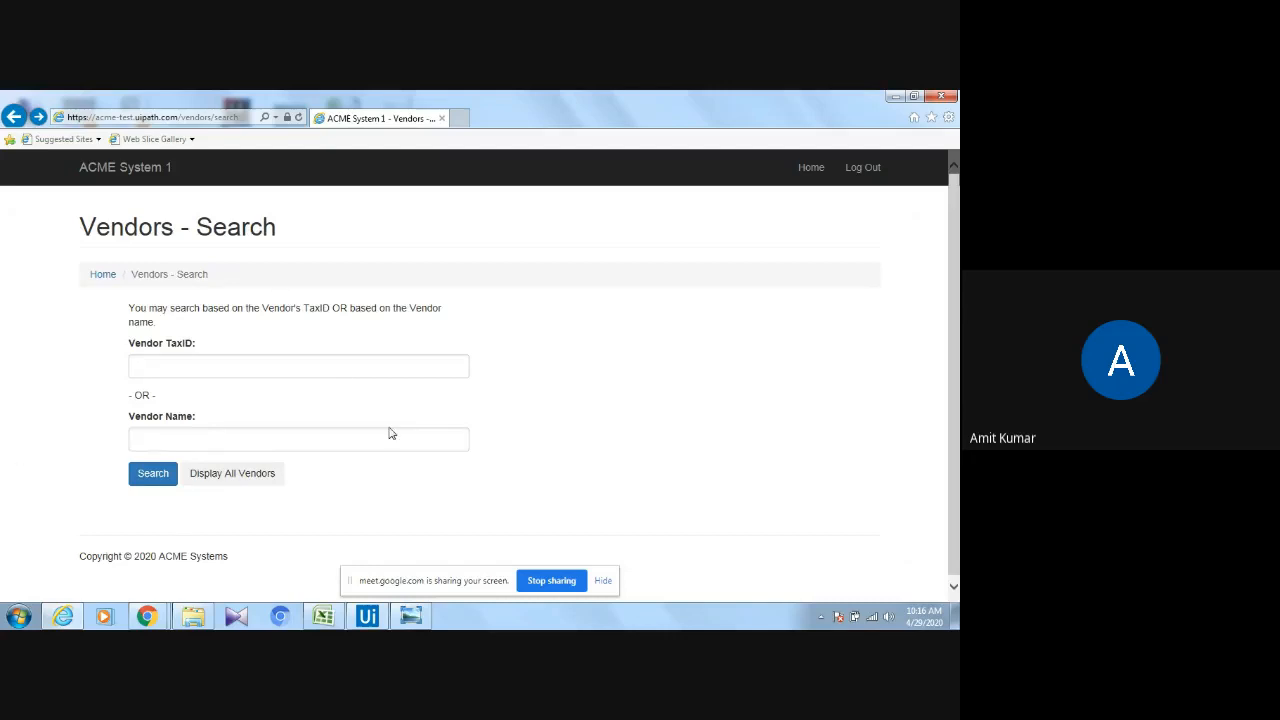
{"action": "left_click", "coordinate": [183, 435]}
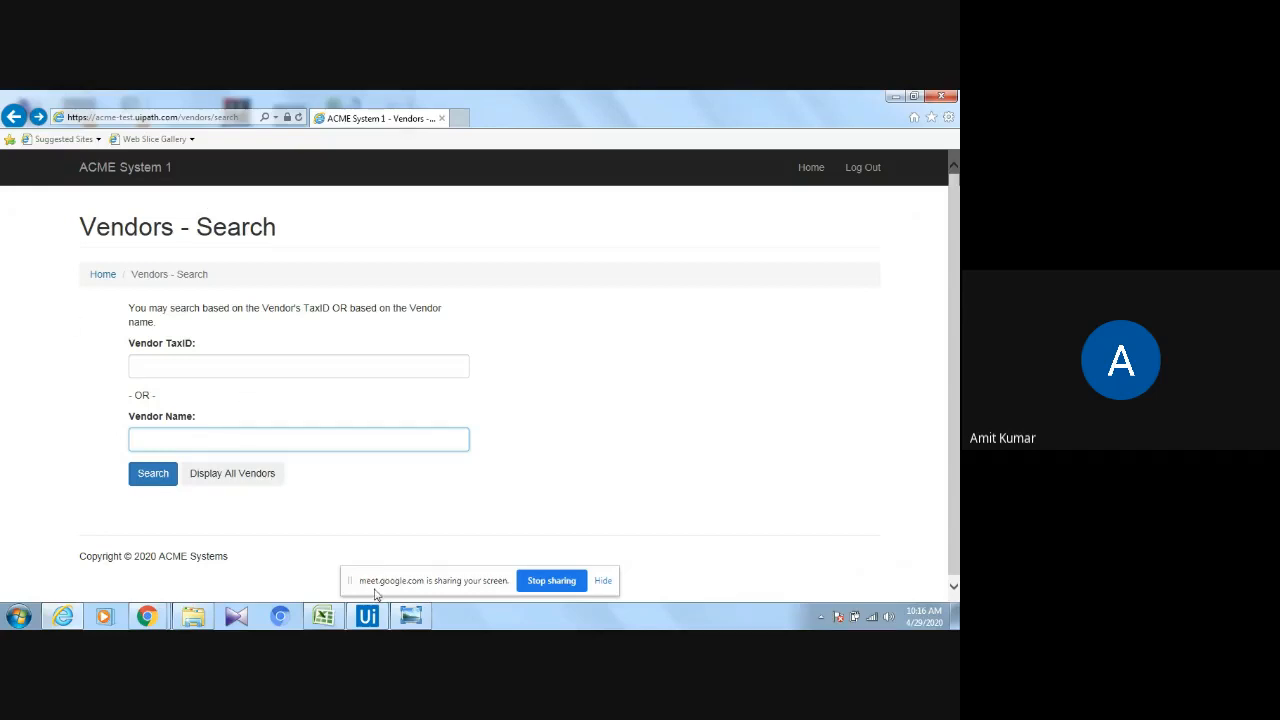
{"action": "left_click", "coordinate": [411, 617]}
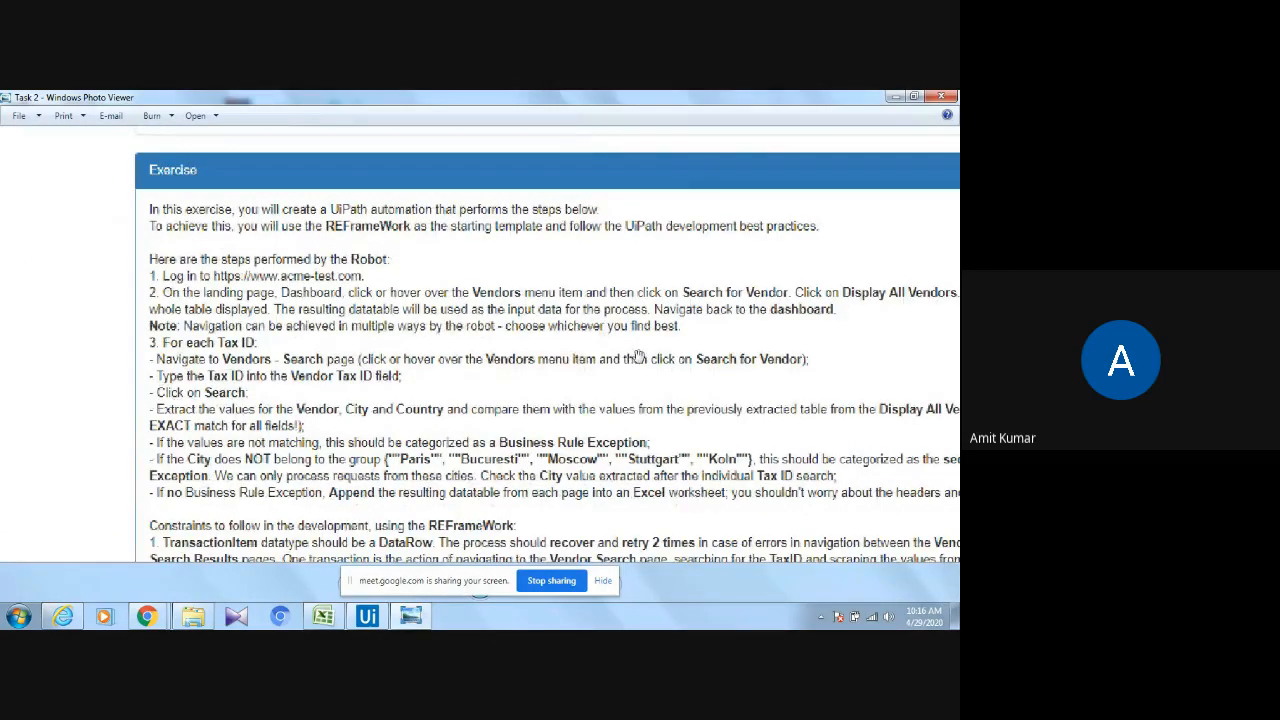
{"action": "left_click_drag", "start_coordinate": [200, 320], "coordinate": [178, 282]}
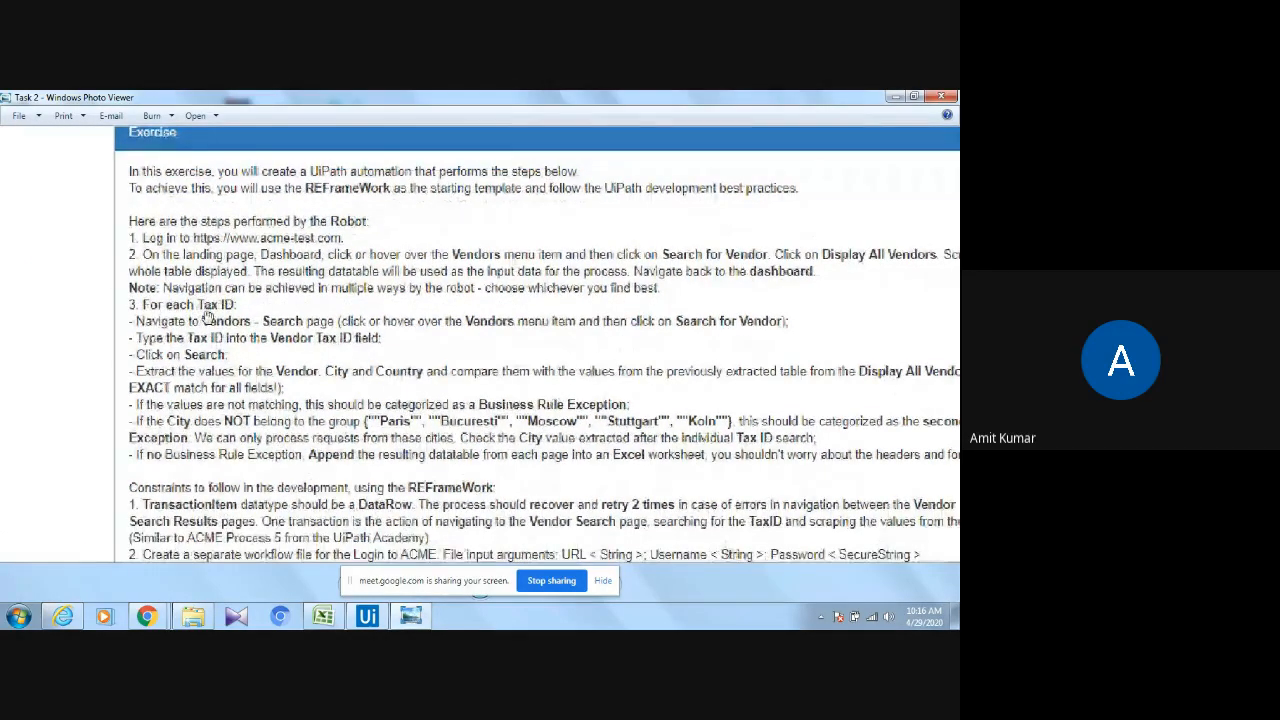
{"action": "left_click", "coordinate": [896, 96]}
Display all vendors again and open the same results address in a second browser tab.
{"action": "left_click", "coordinate": [233, 476]}
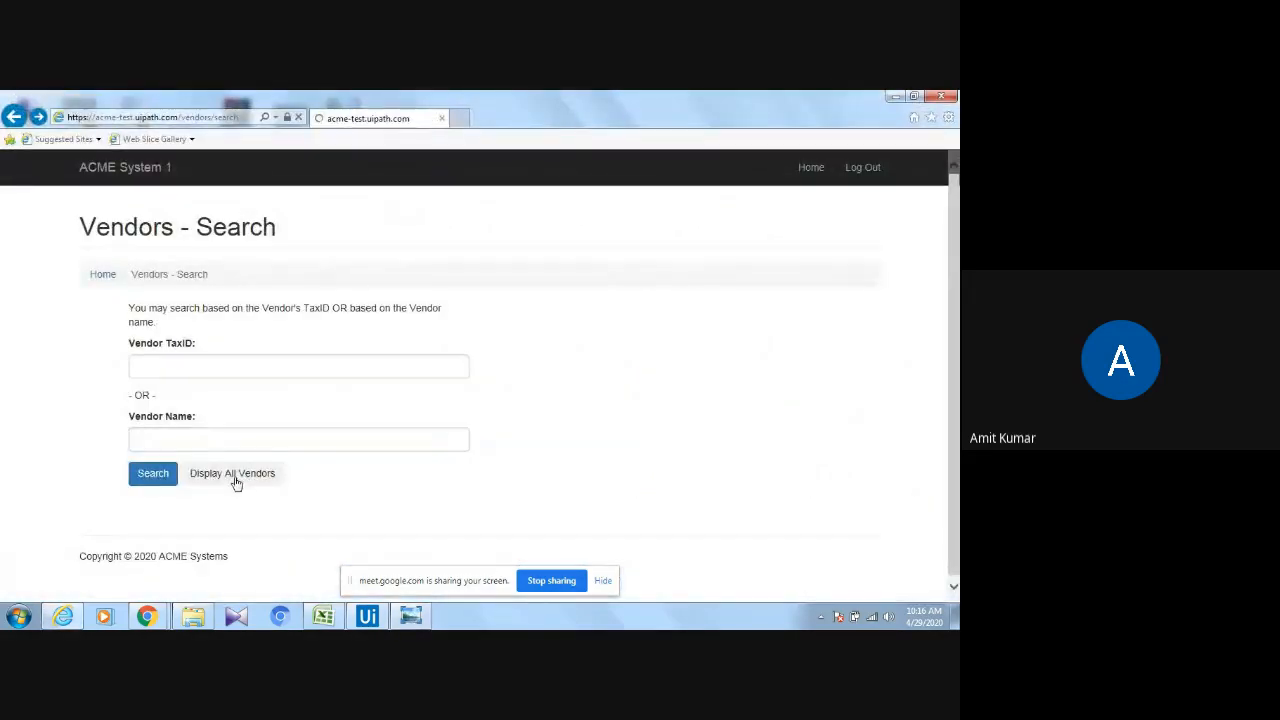
{"action": "left_click", "coordinate": [221, 121]}
{"action": "key", "text": "ctrl+c"}
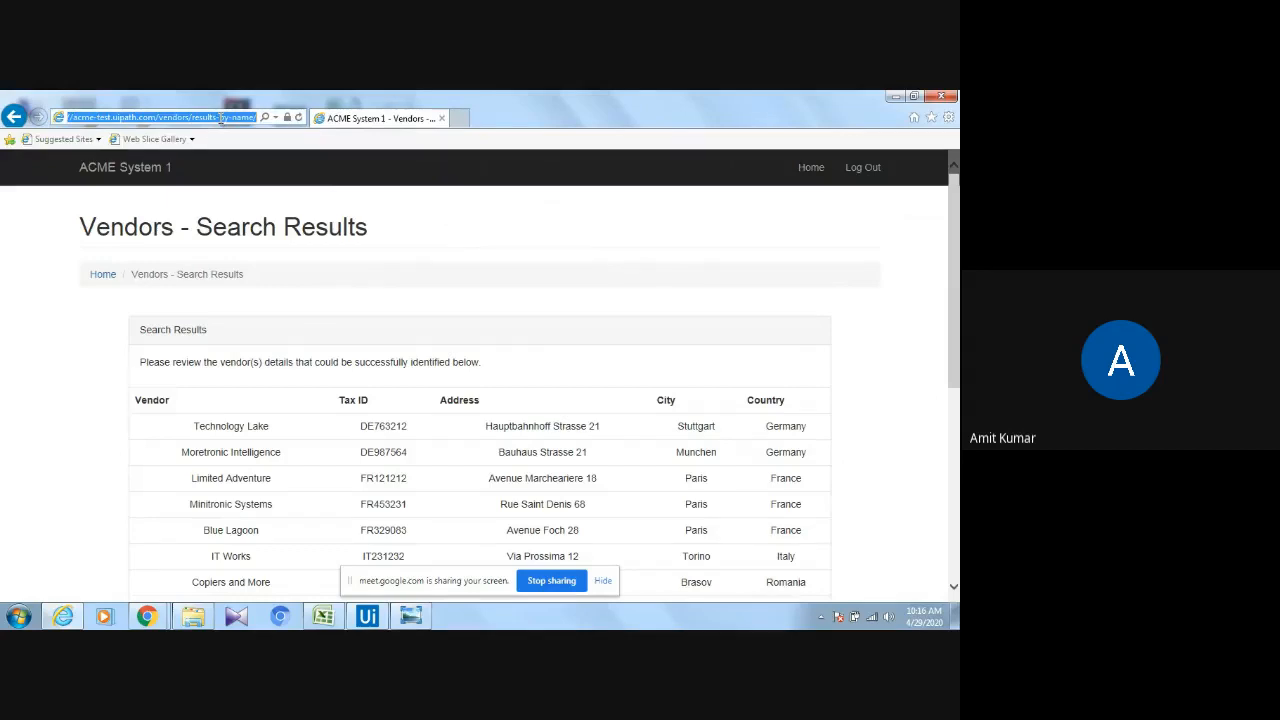
{"action": "left_click", "coordinate": [458, 118]}
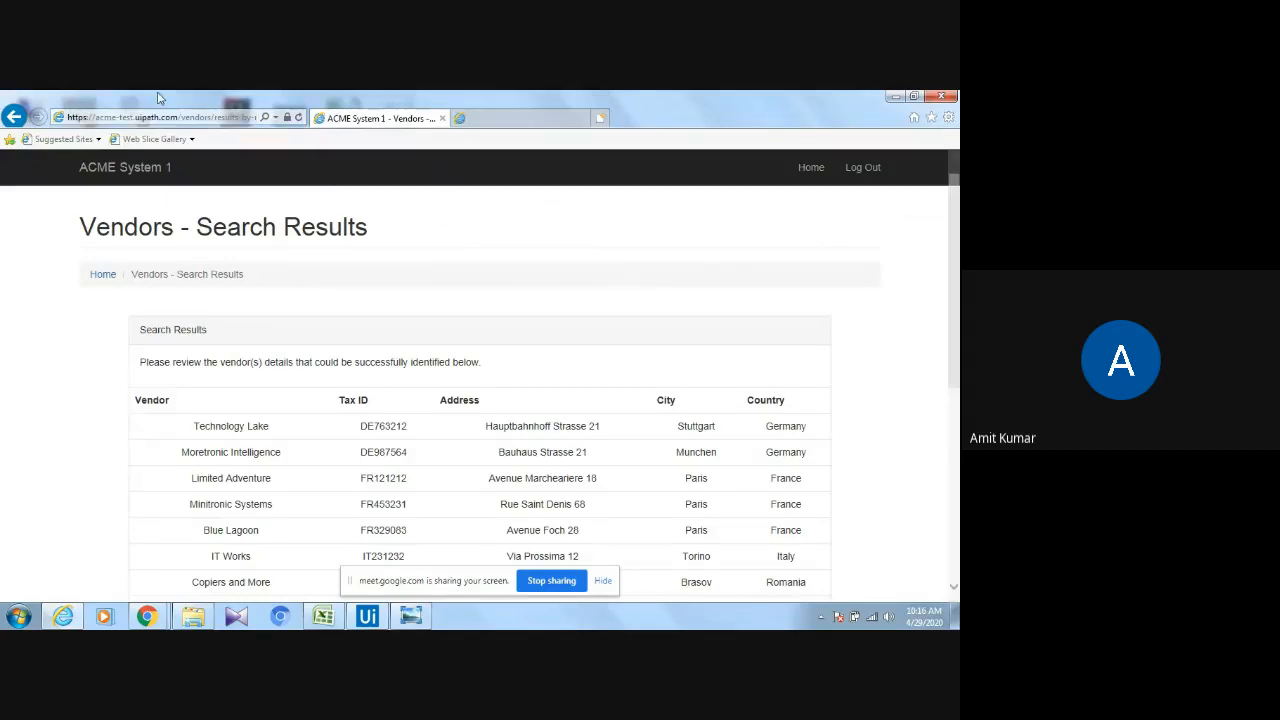
{"action": "key", "text": "ctrl+v"}
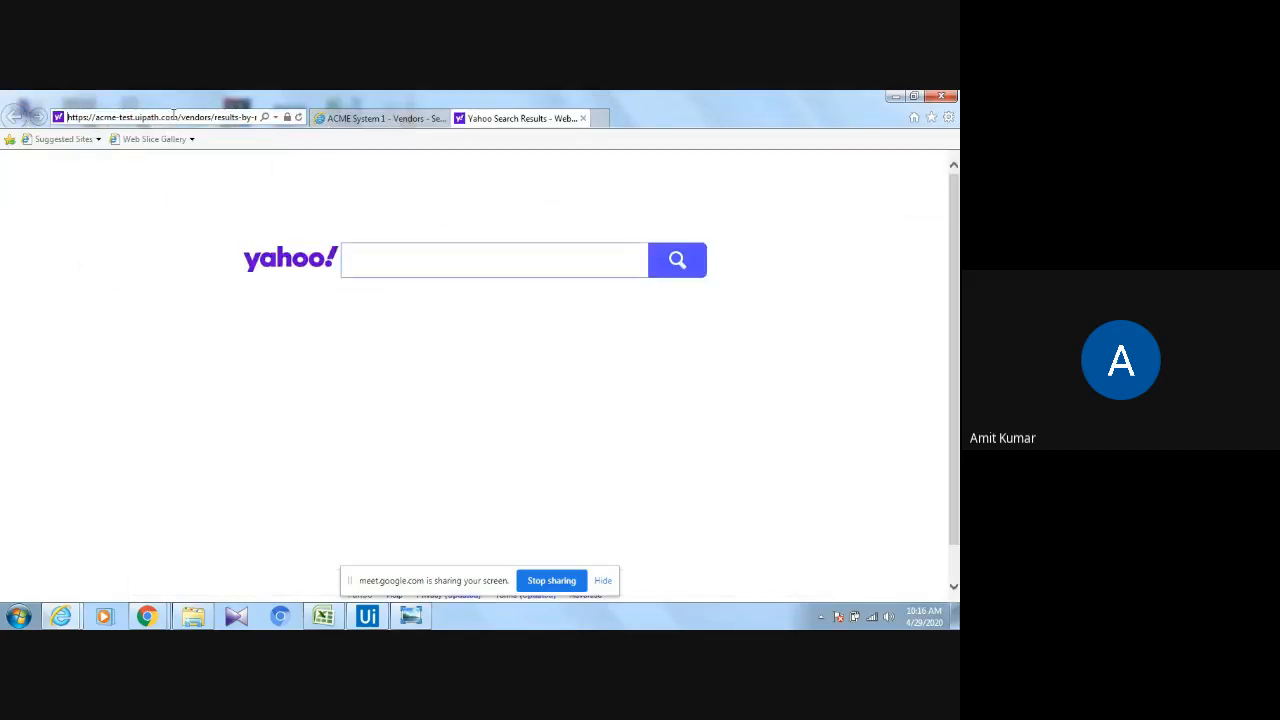
{"action": "left_click", "coordinate": [406, 120]}
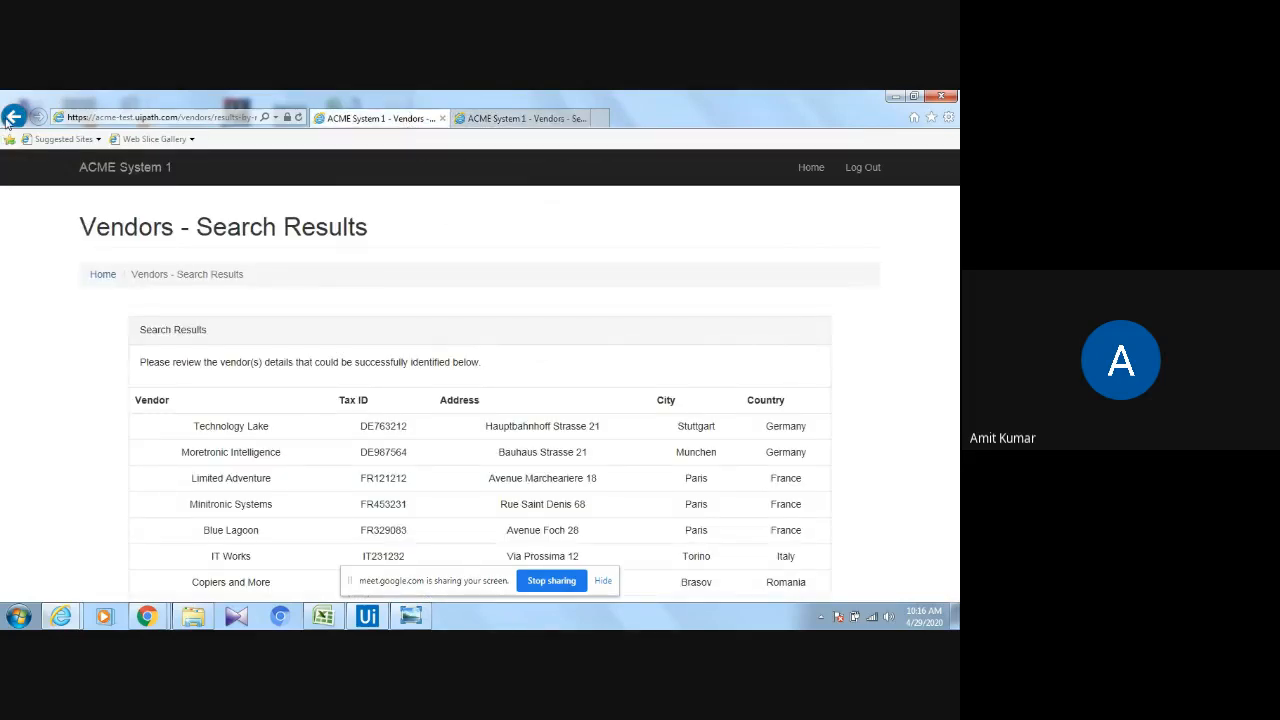
{"action": "left_click", "coordinate": [489, 120]}
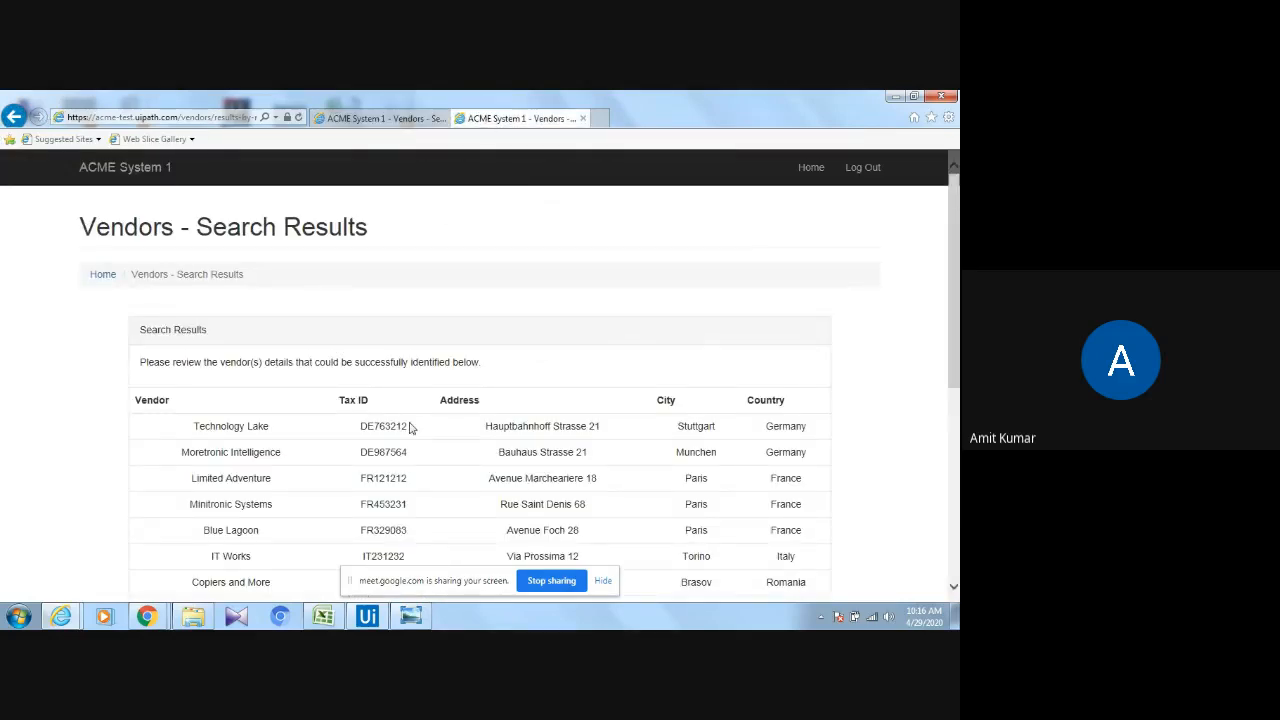
Copy Technology Lake's Tax ID from the vendor results and read the exercise's instructions for each Tax ID.
{"action": "left_click_drag", "start_coordinate": [409, 429], "coordinate": [363, 430]}
{"action": "key", "text": "ctrl+c"}
{"action": "left_click", "coordinate": [420, 620]}
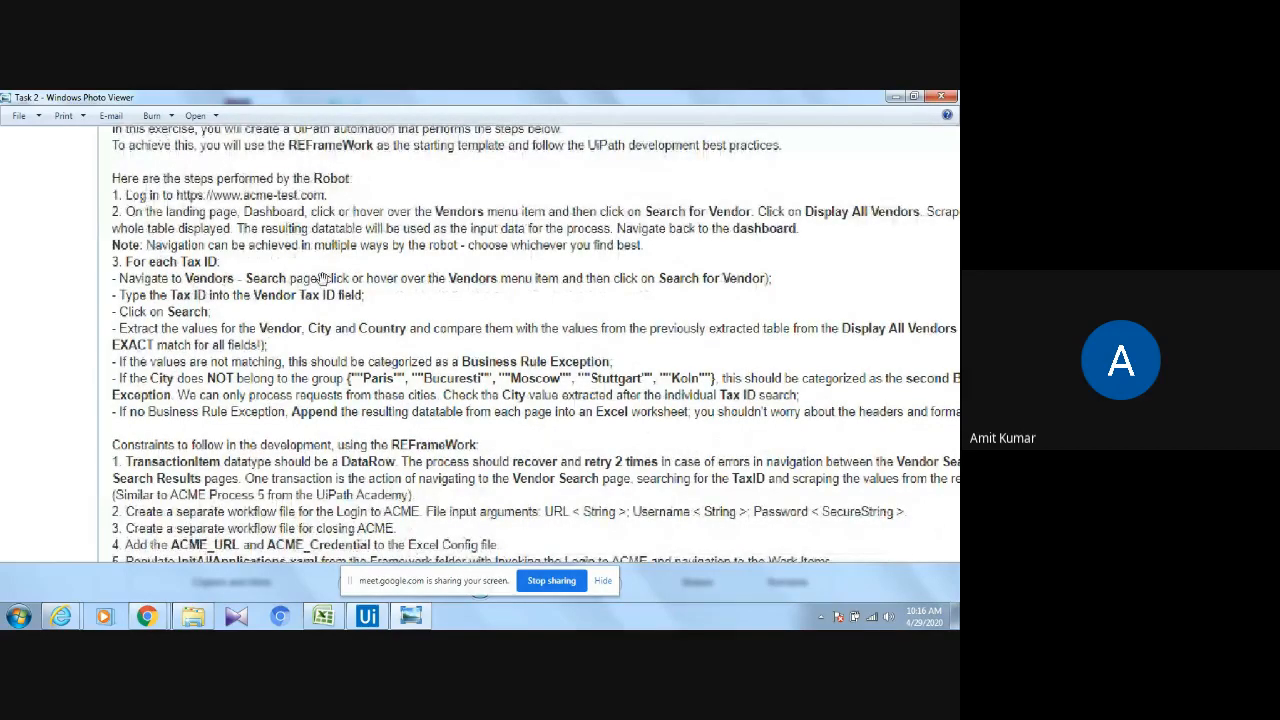
{"action": "left_click_drag", "start_coordinate": [622, 298], "coordinate": [627, 247]}
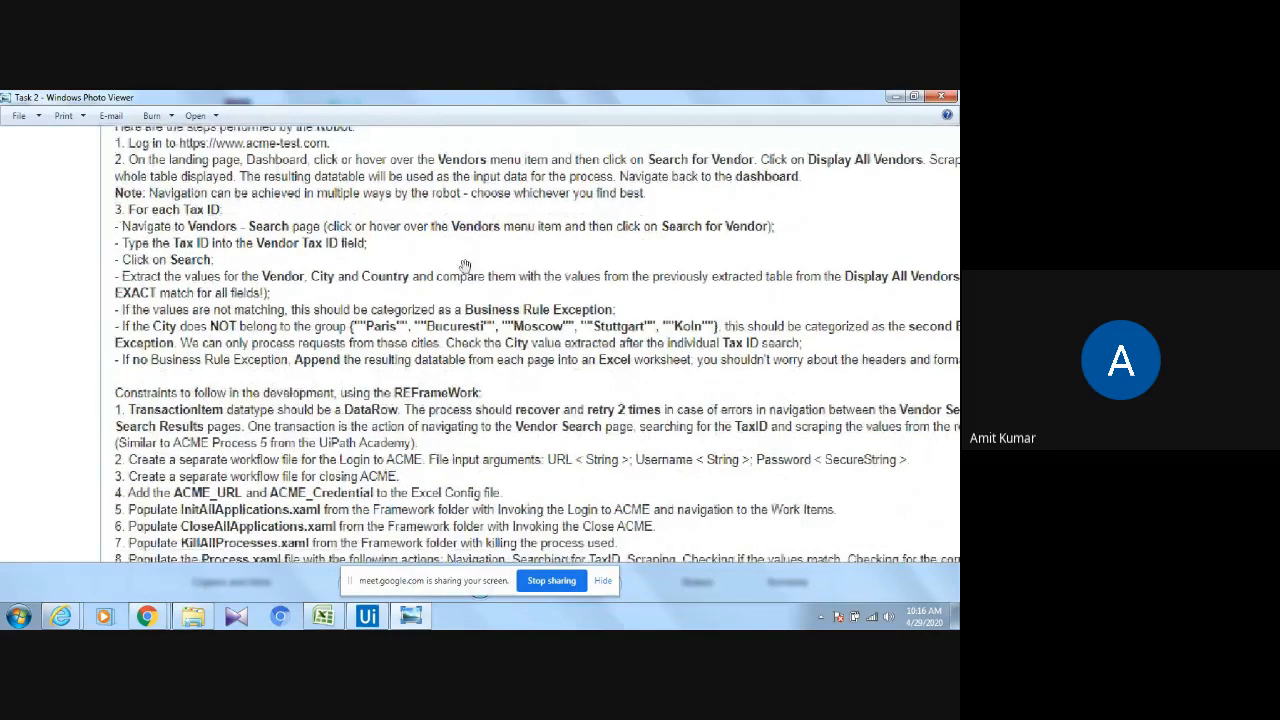
{"action": "left_click_drag", "start_coordinate": [464, 267], "coordinate": [465, 280]}
{"action": "left_click_drag", "start_coordinate": [421, 354], "coordinate": [421, 310]}
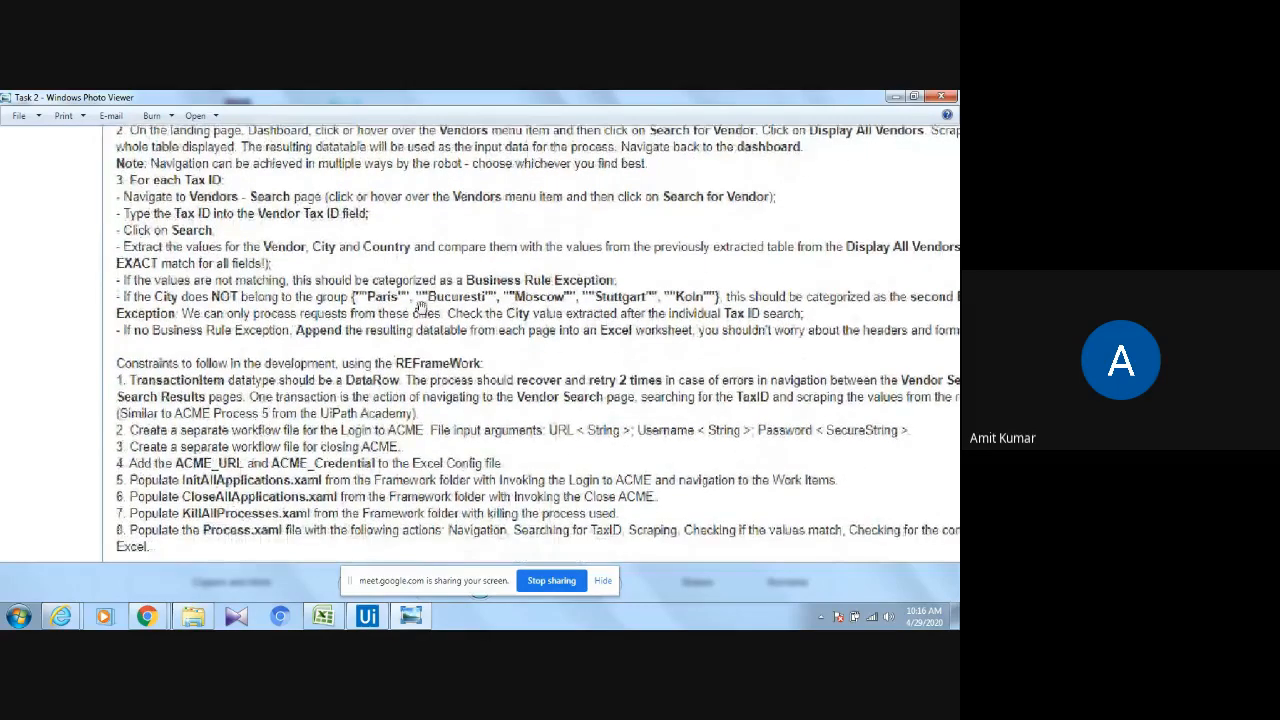
{"action": "left_click_drag", "start_coordinate": [164, 240], "coordinate": [172, 262]}
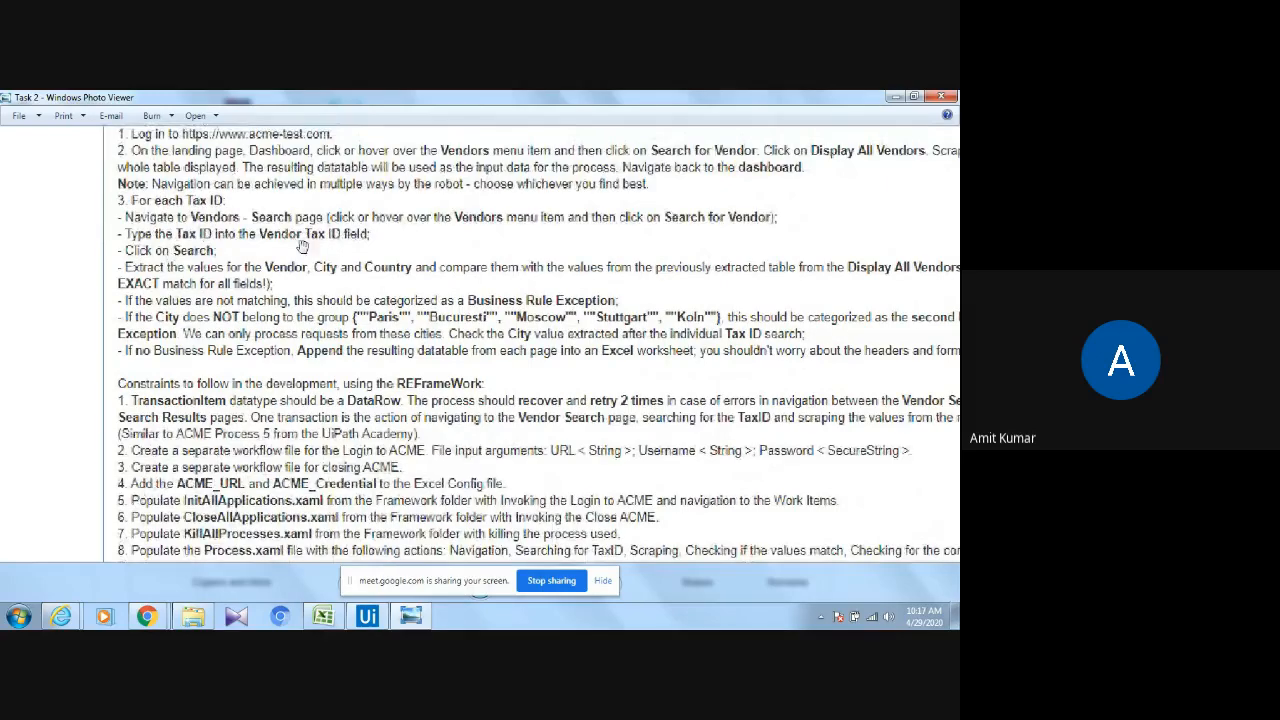
{"action": "left_click_drag", "start_coordinate": [360, 248], "coordinate": [358, 259]}
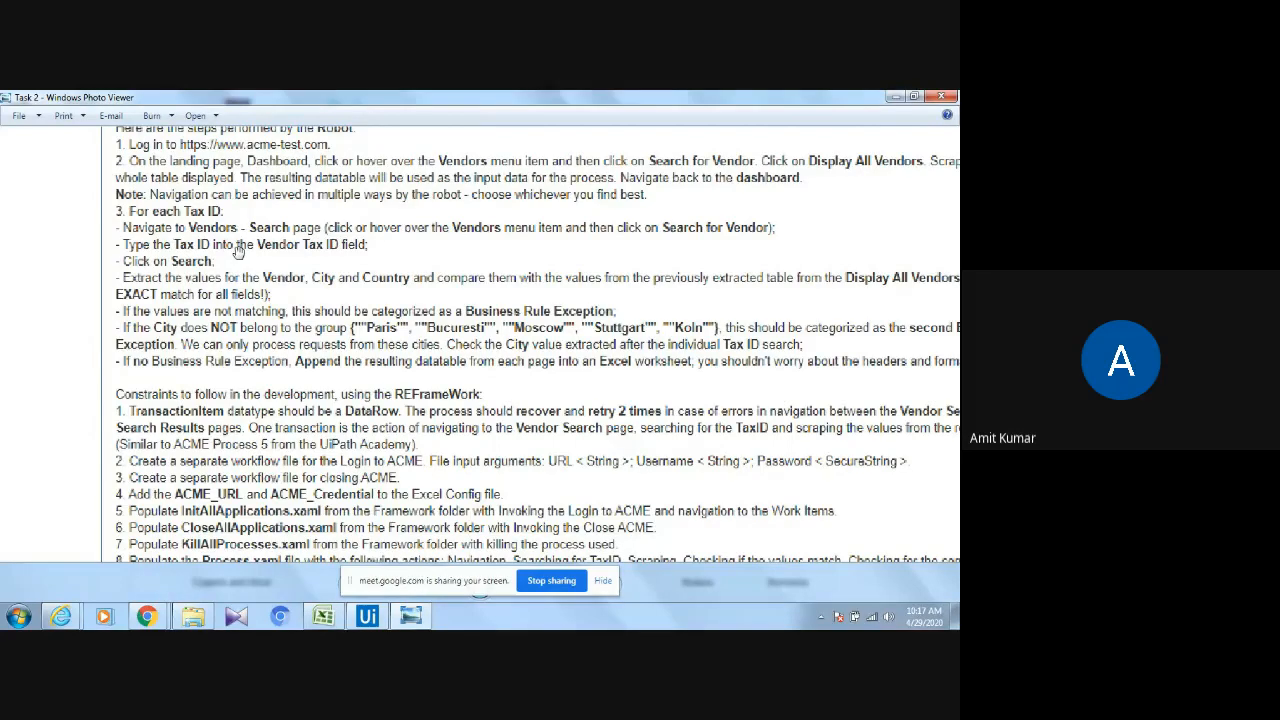
{"action": "left_click", "coordinate": [895, 97]}
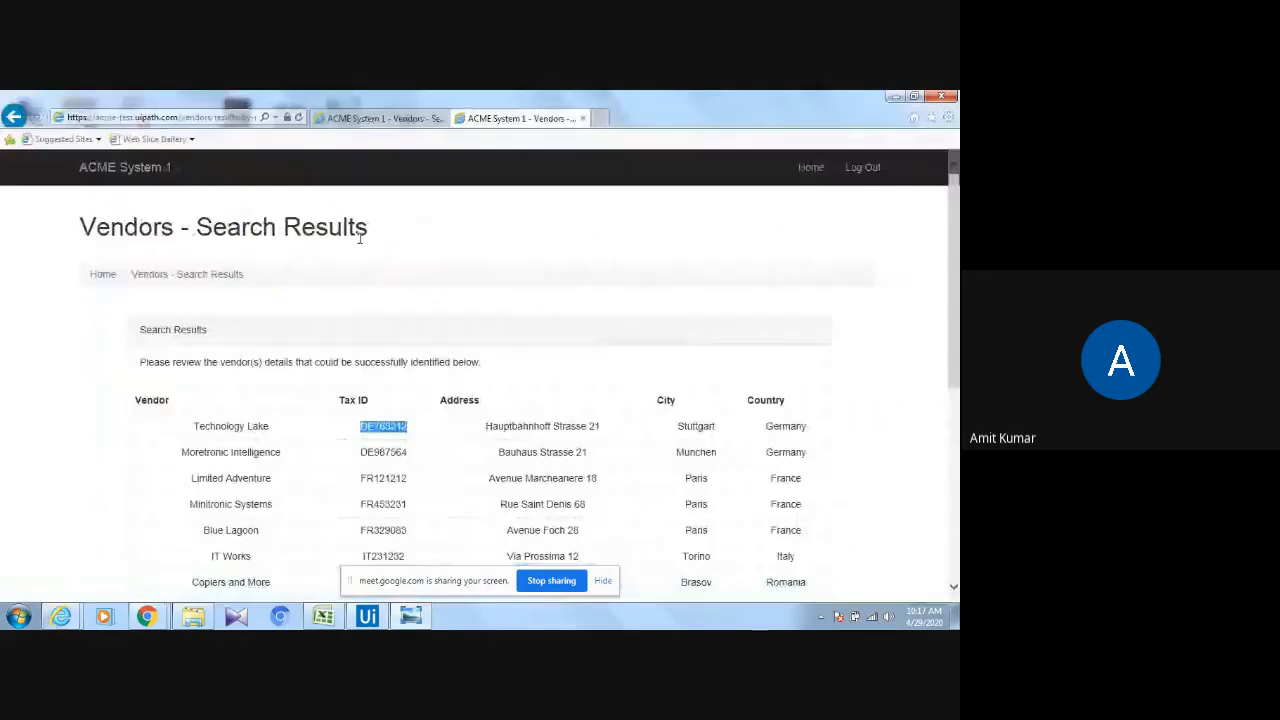
Search for the vendor on the first tab's Vendors - Search page, using the copied Tax ID as Vendor TaxID.
{"action": "left_click", "coordinate": [376, 119]}
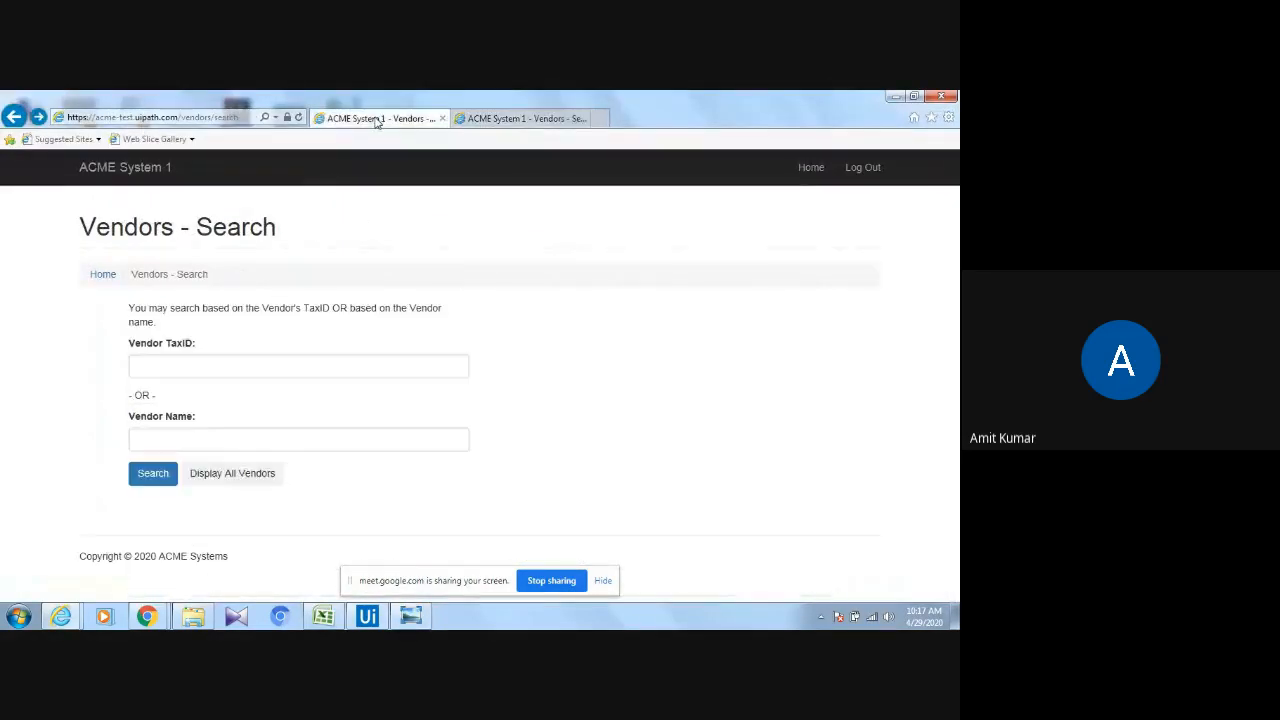
{"action": "left_click", "coordinate": [187, 372]}
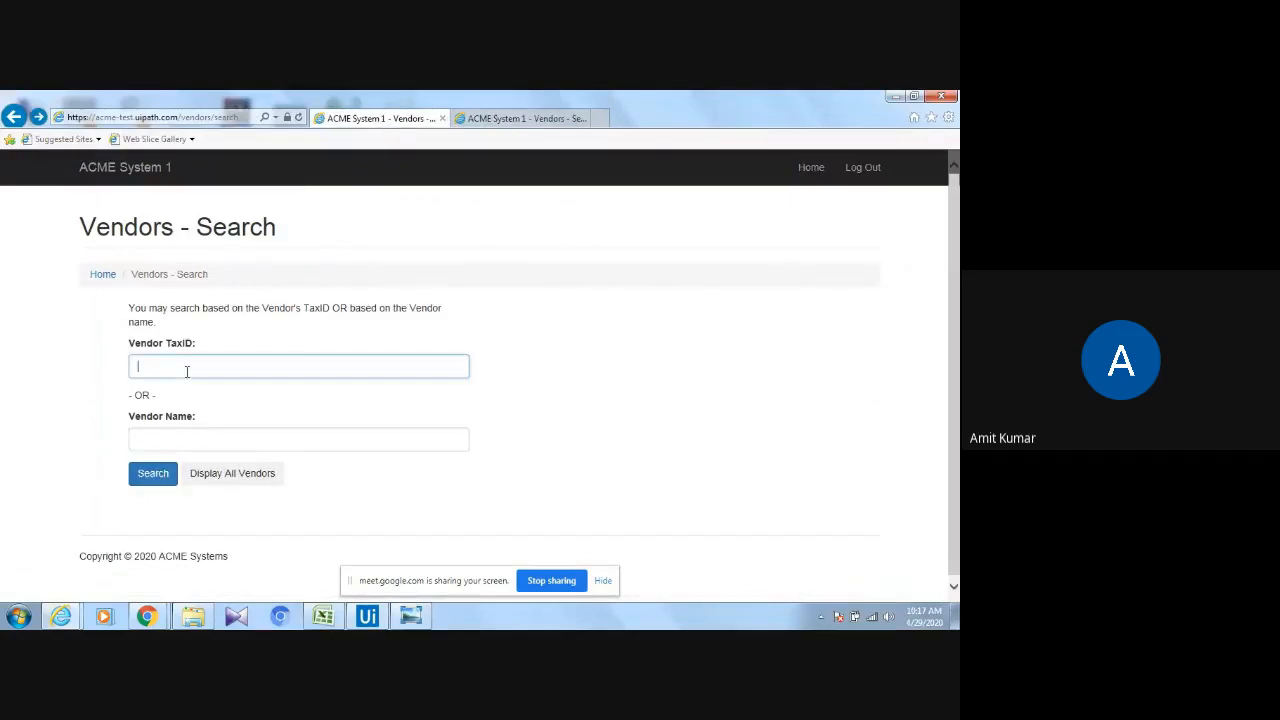
{"action": "key", "text": "ctrl+v"}
{"action": "key", "text": "ctrl+a"}
{"action": "left_click", "coordinate": [160, 483]}
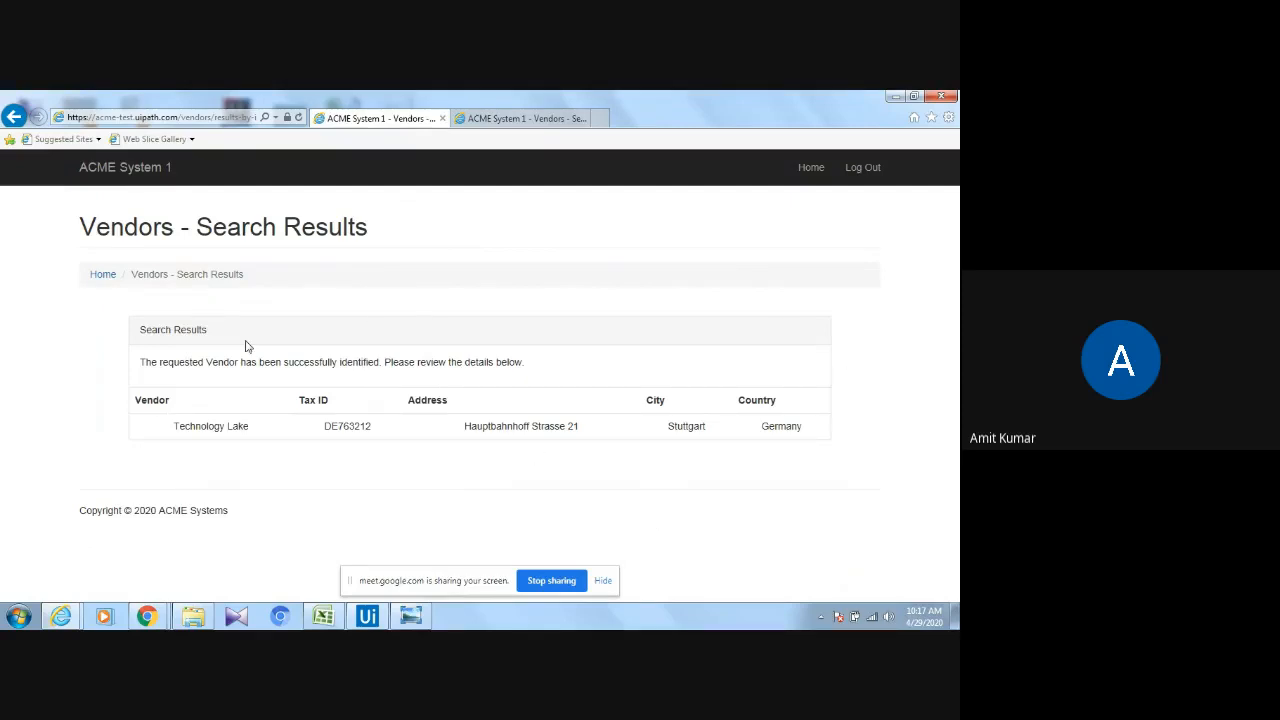
Read the exercise's instruction on extracting and comparing values, and examine the Tax ID, Address and City columns in the search result.
{"action": "left_click", "coordinate": [367, 617]}
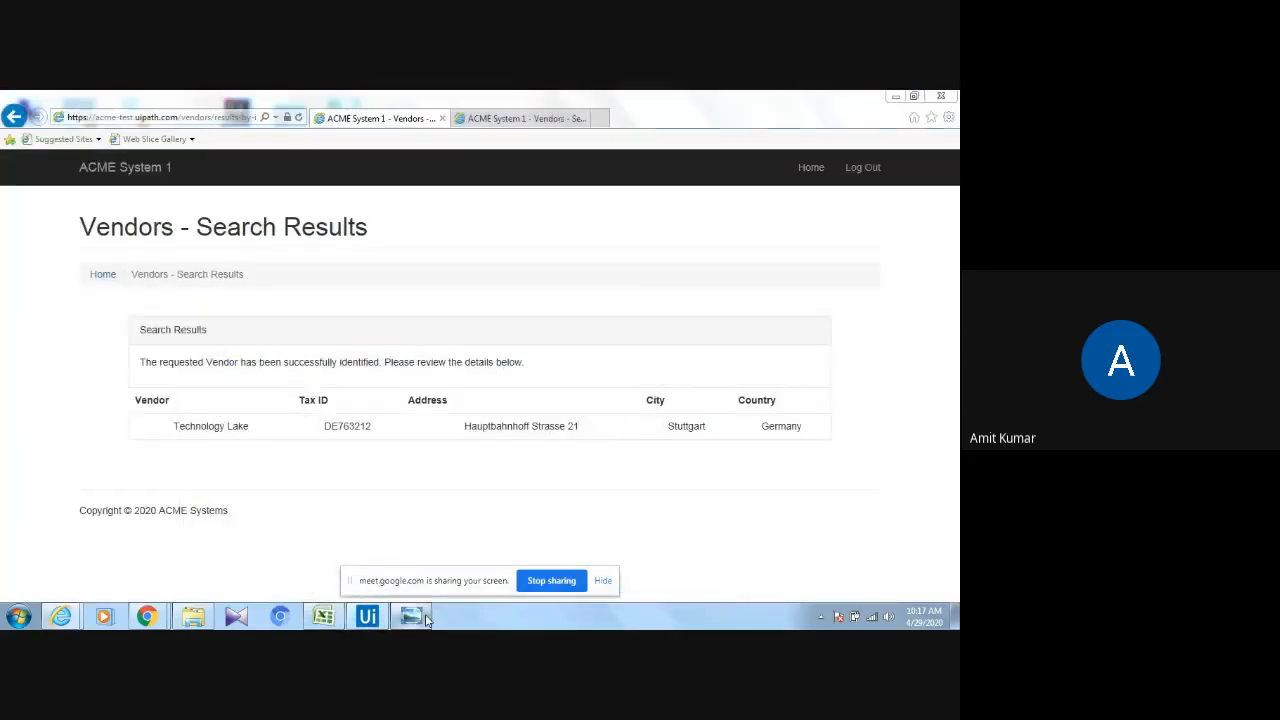
{"action": "left_click", "coordinate": [414, 617]}
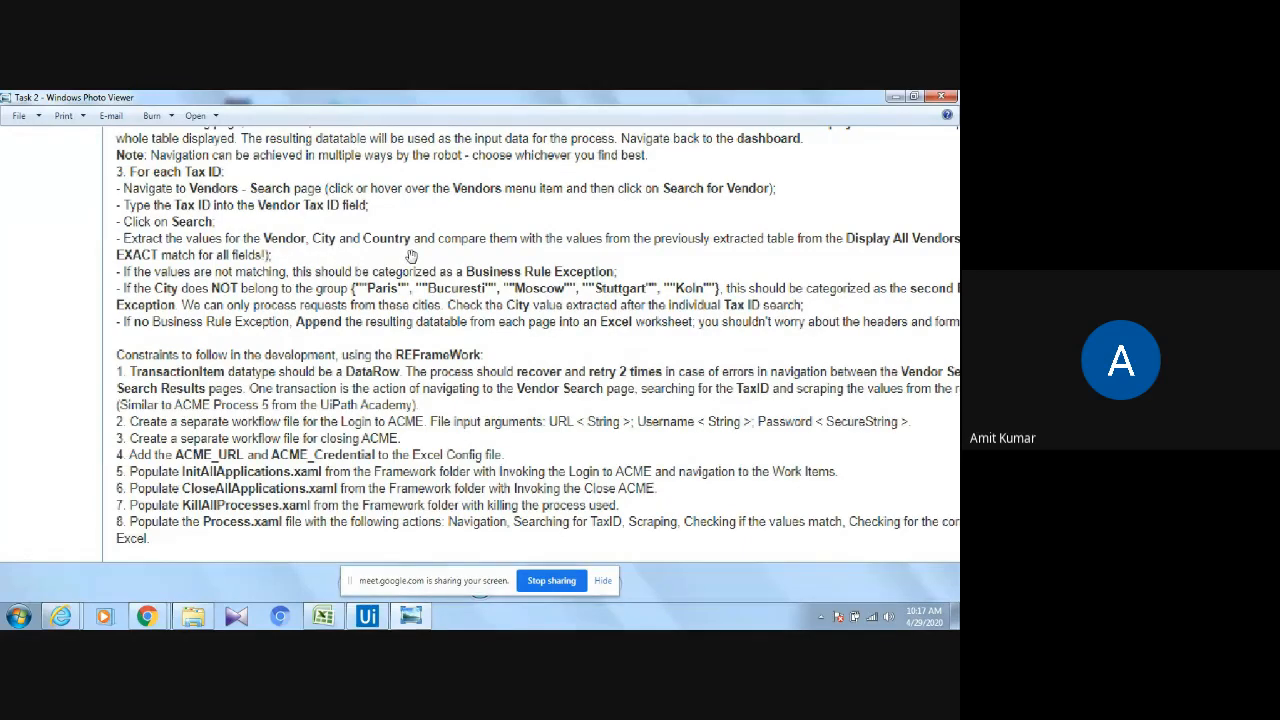
{"action": "left_click_drag", "start_coordinate": [411, 256], "coordinate": [394, 298]}
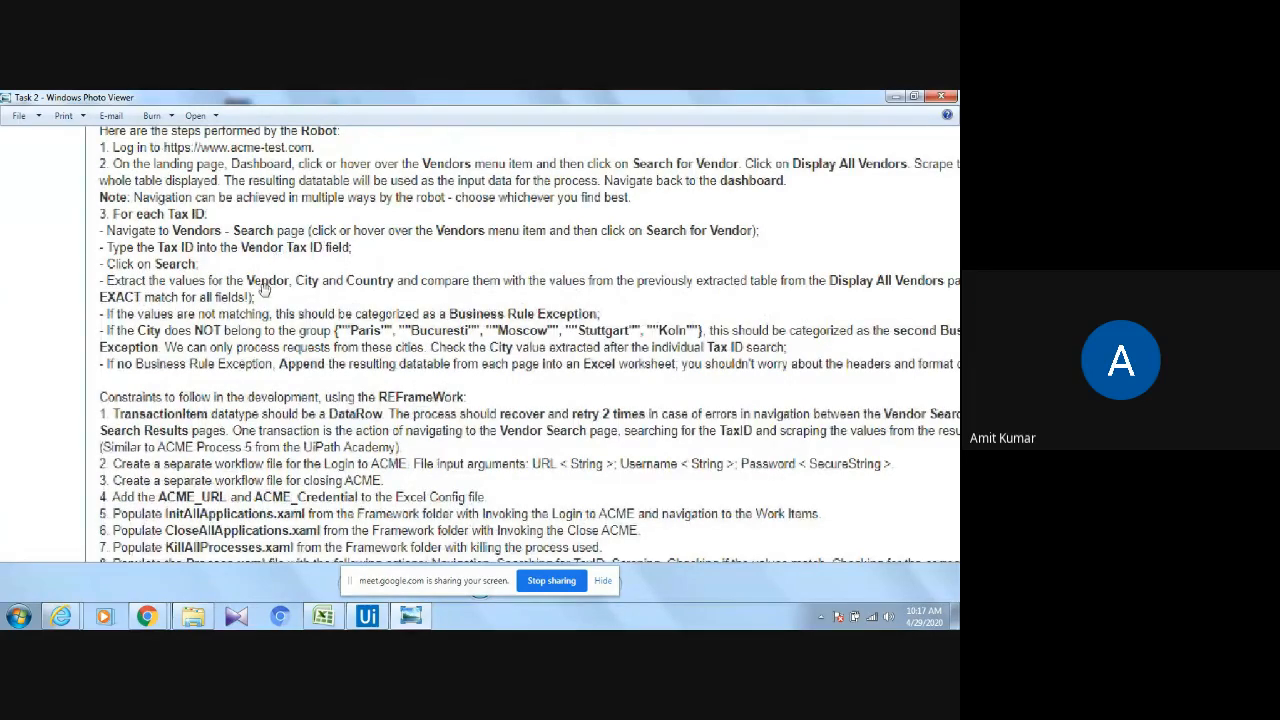
{"action": "left_click", "coordinate": [895, 97]}
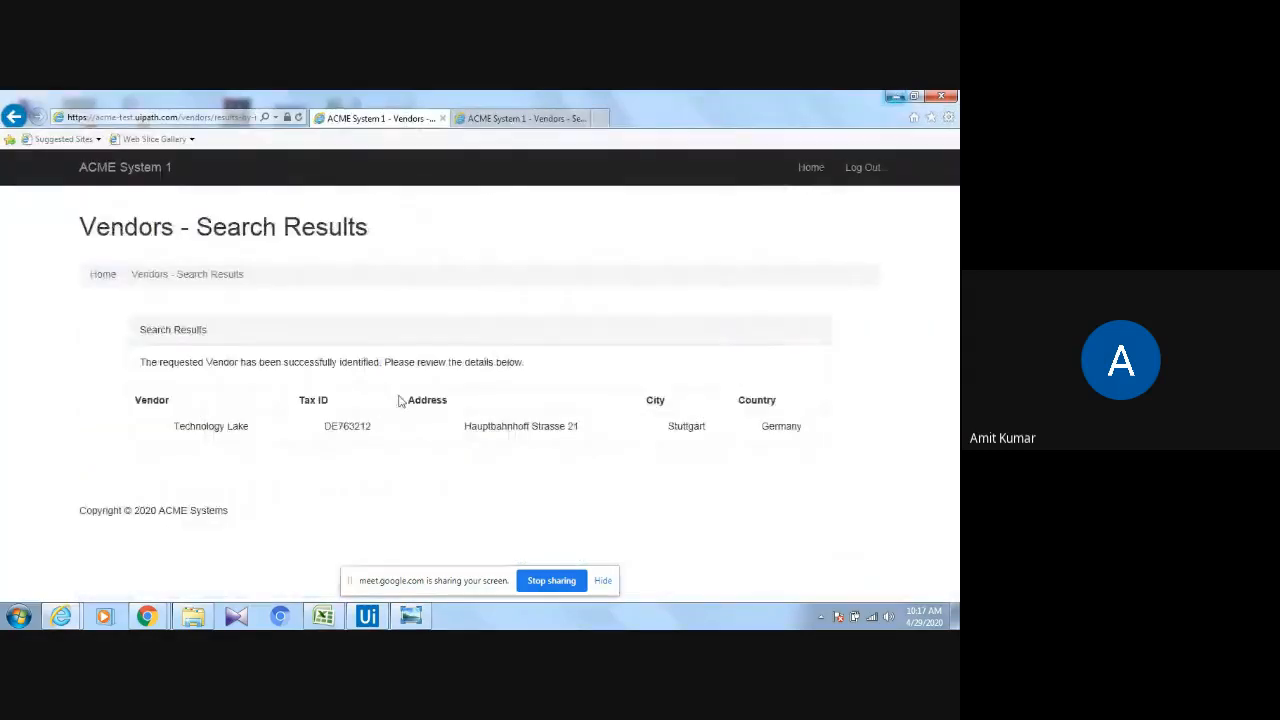
{"action": "left_click_drag", "start_coordinate": [400, 400], "coordinate": [450, 402]}
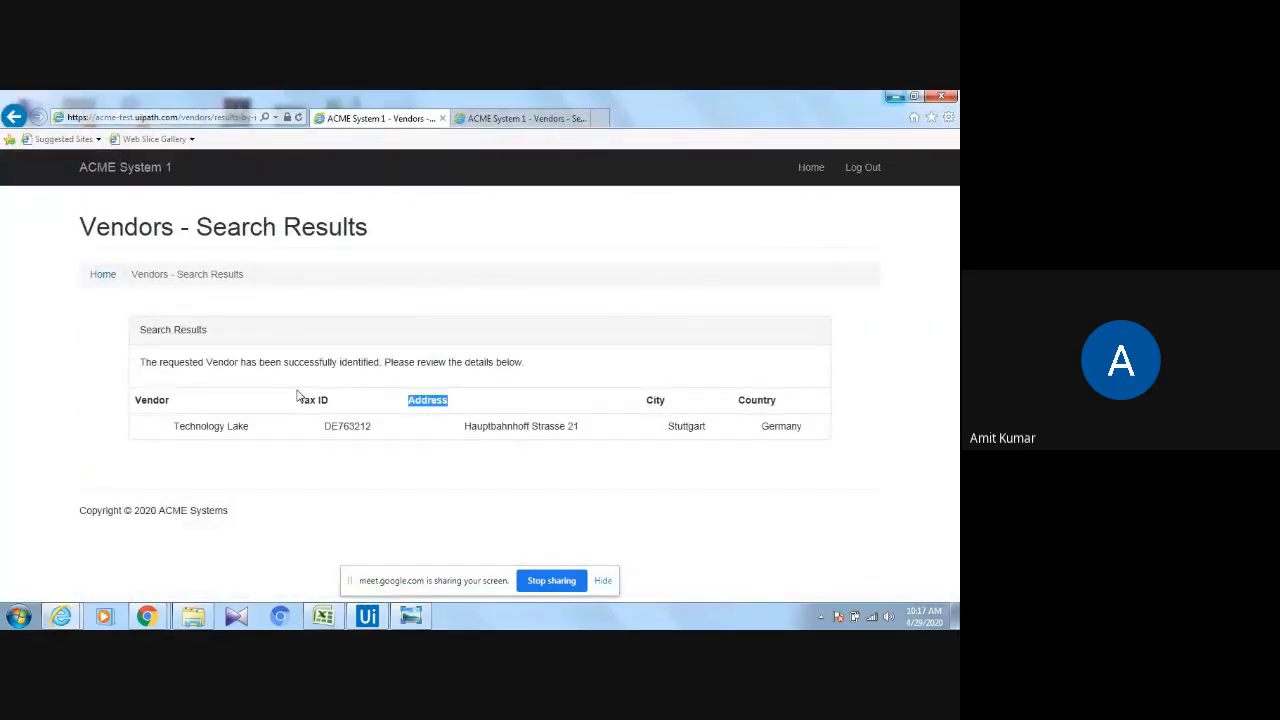
{"action": "left_click_drag", "start_coordinate": [297, 400], "coordinate": [330, 403]}
{"action": "double_click", "coordinate": [658, 402]}
{"action": "left_click_drag", "start_coordinate": [405, 402], "coordinate": [455, 403]}
{"action": "triple_click", "coordinate": [307, 404]}
Read the exercise's Business Rule Exception conditions, allowed cities and the instruction to append results to an Excel worksheet.
{"action": "left_click", "coordinate": [402, 578]}
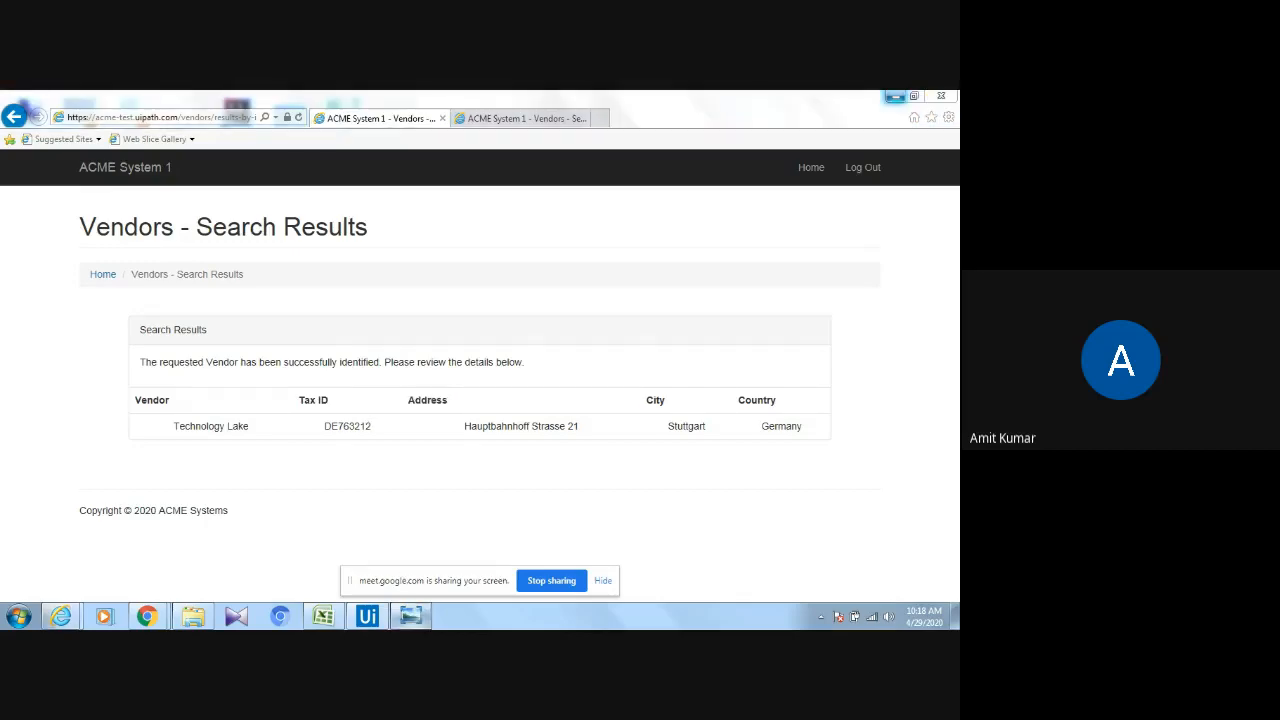
{"action": "key", "text": "alt+Tab"}
{"action": "scroll", "coordinate": [386, 284], "scroll_direction": "down", "scroll_amount": 1}
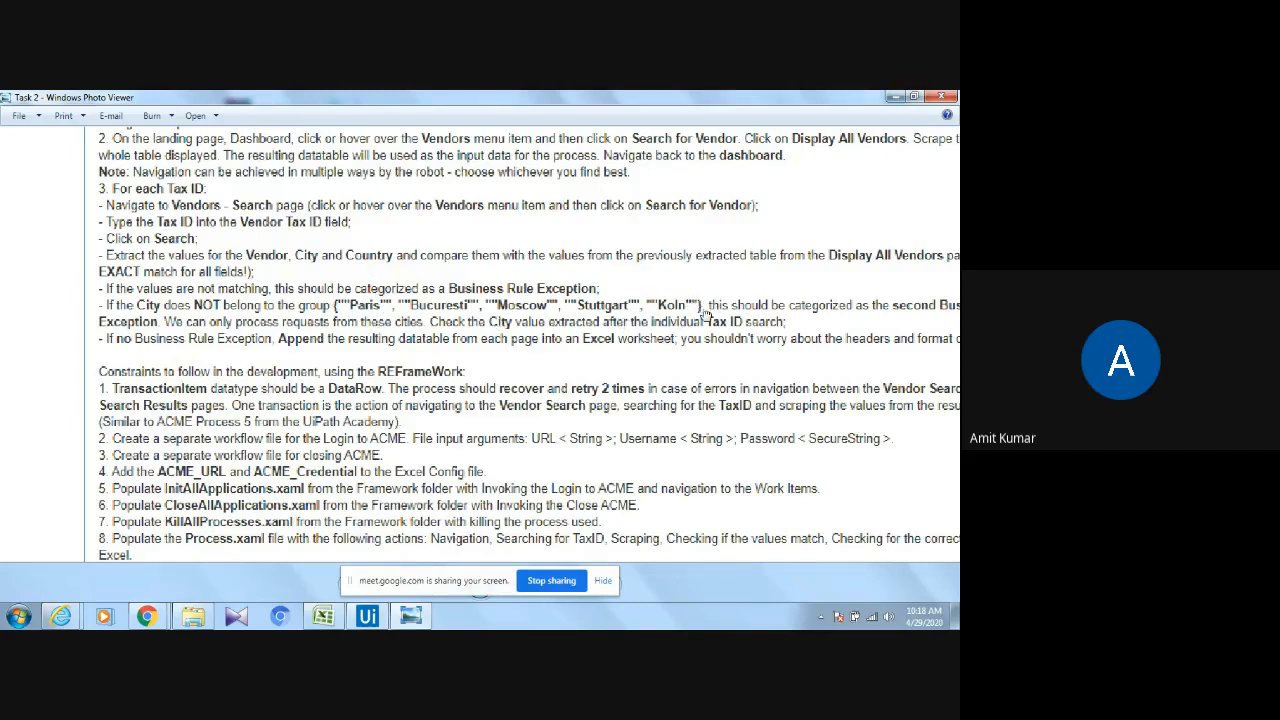
{"action": "left_click_drag", "start_coordinate": [706, 316], "coordinate": [955, 325]}
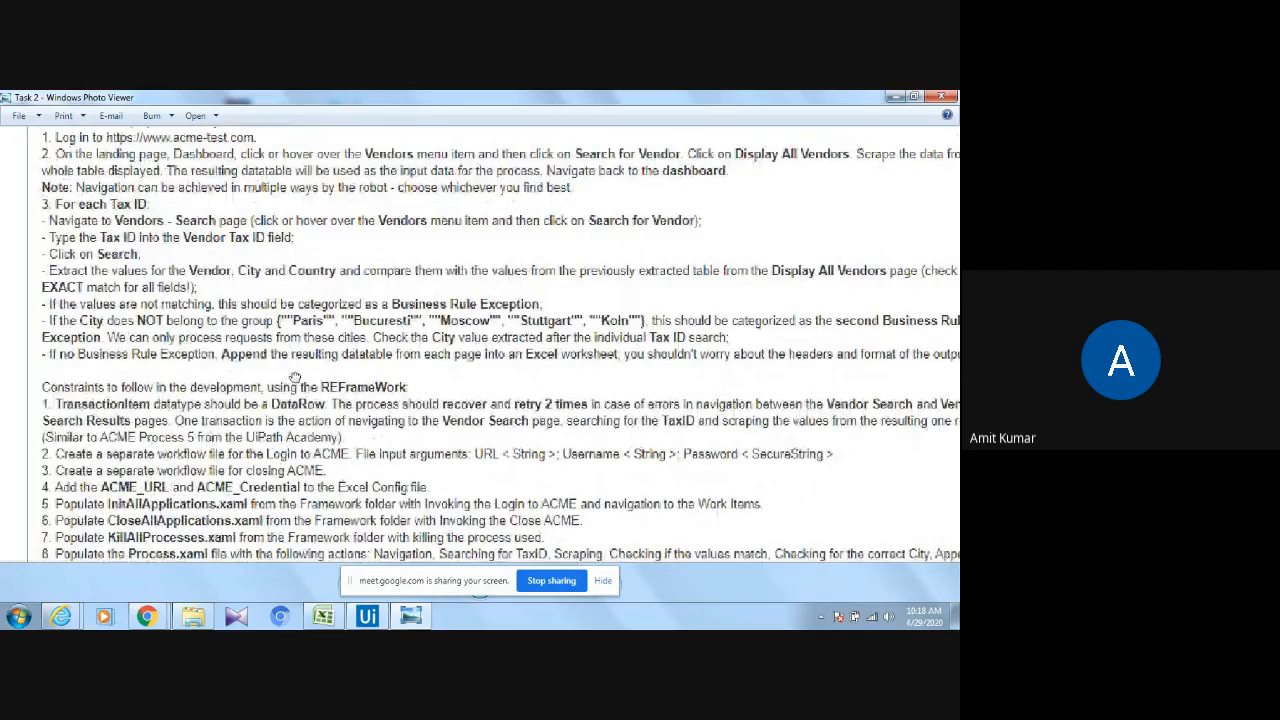
{"action": "left_click_drag", "start_coordinate": [295, 377], "coordinate": [324, 312]}
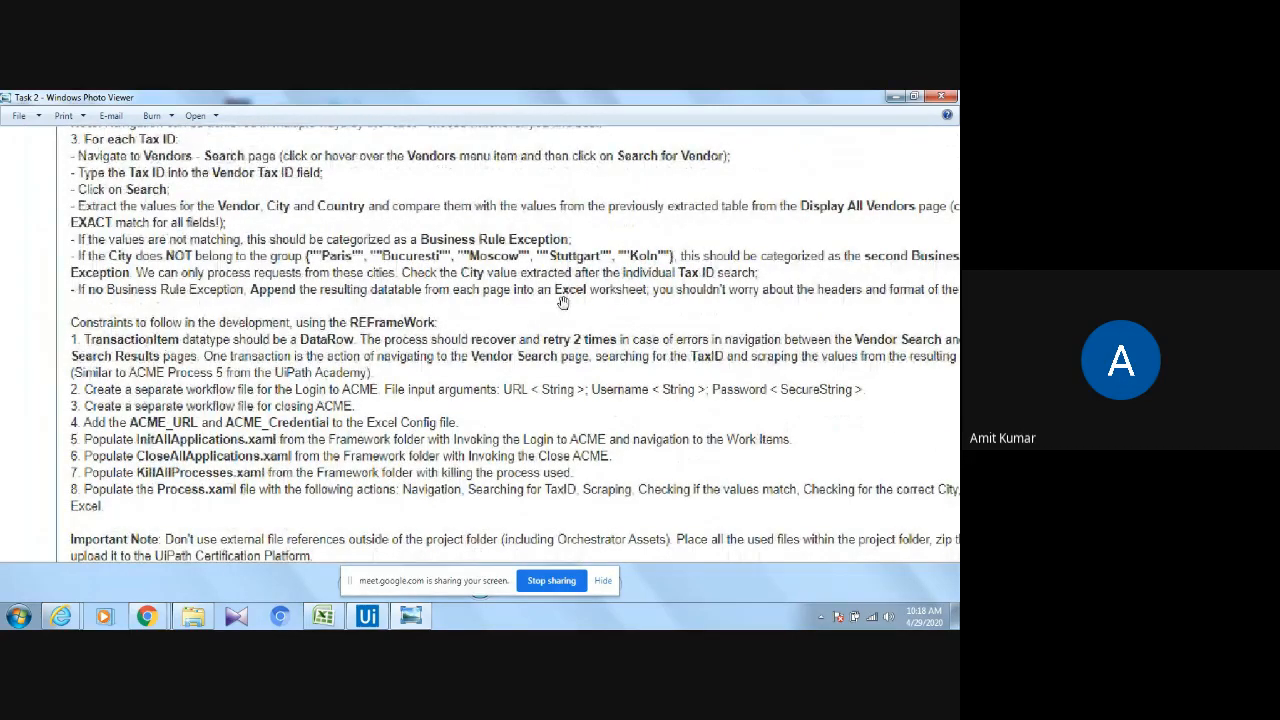
{"action": "left_click_drag", "start_coordinate": [563, 302], "coordinate": [515, 326]}
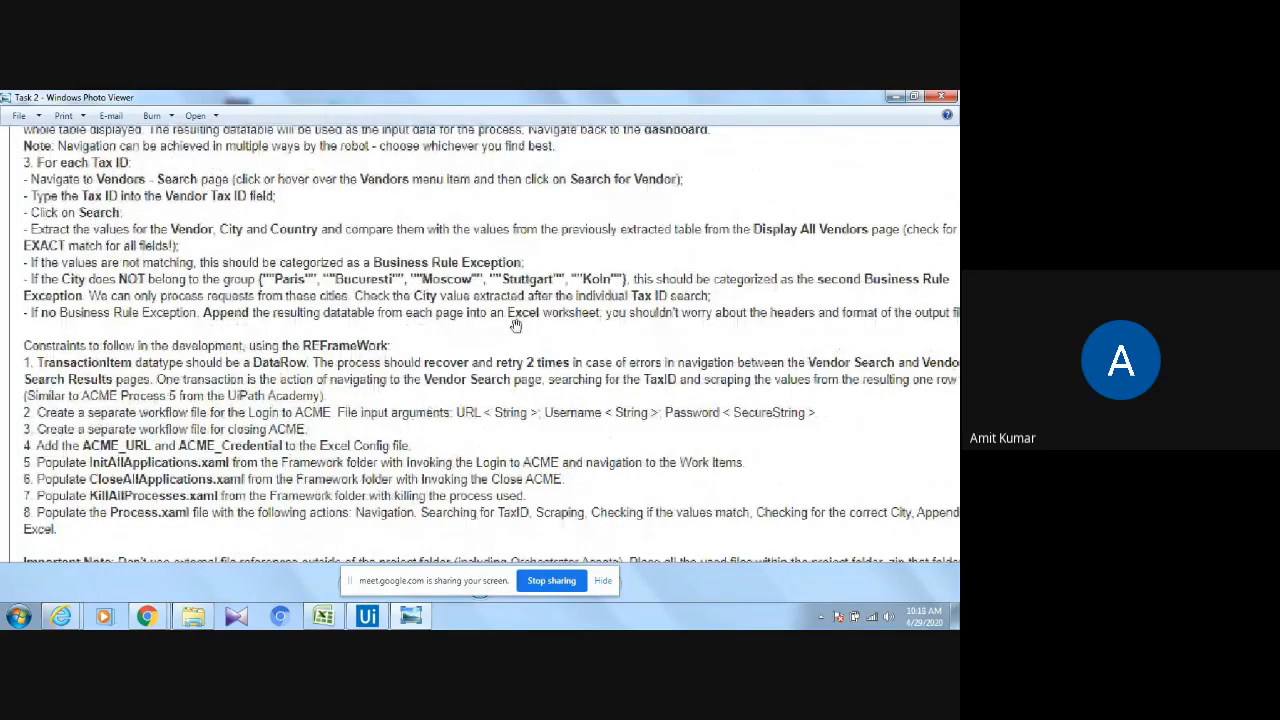
{"action": "left_click_drag", "start_coordinate": [515, 326], "coordinate": [535, 310]}
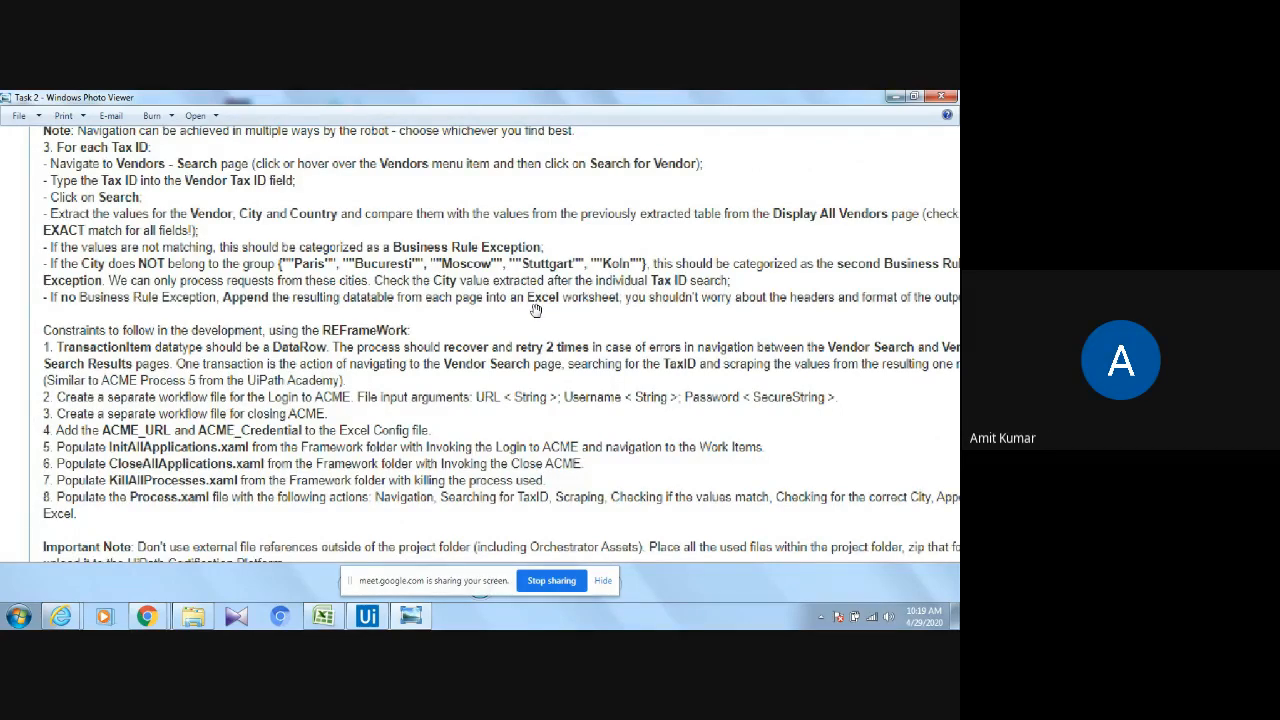
Switch to UiPath Studio and start a Robotic Enterprise Framework project named Vendor_Detail_task_for_practical.
{"action": "left_click", "coordinate": [368, 616]}
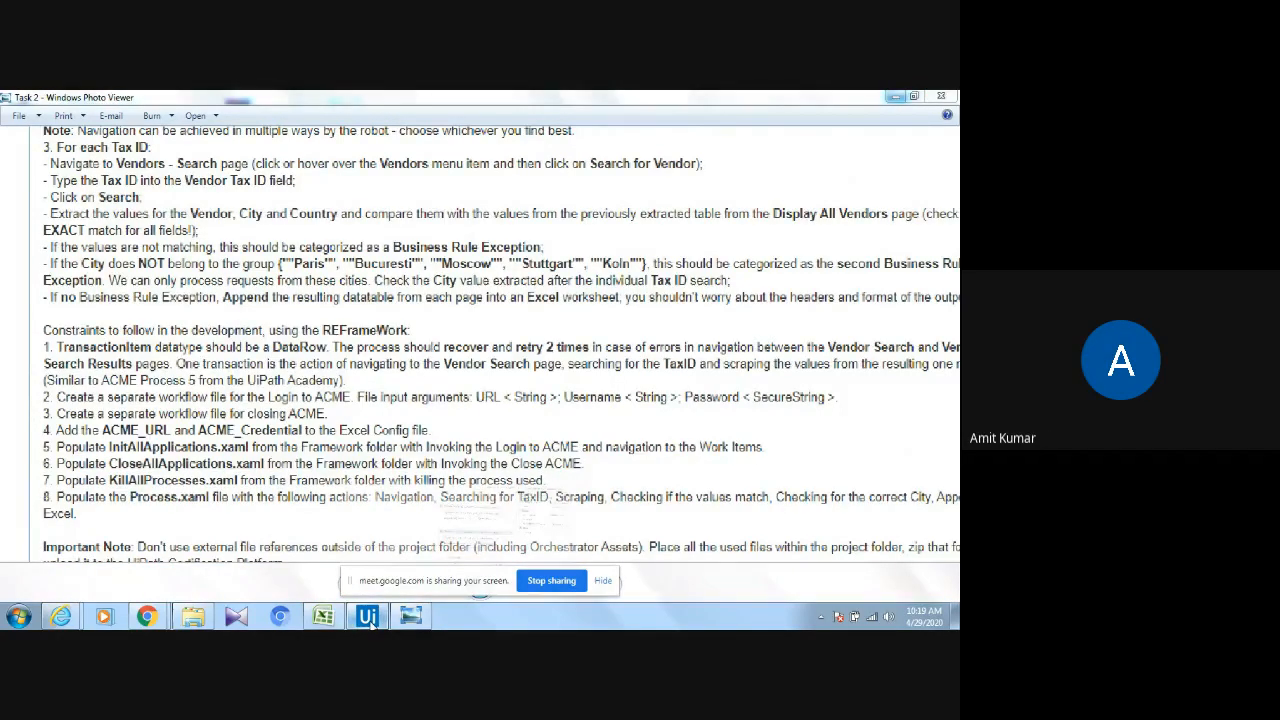
{"action": "left_click", "coordinate": [22, 100]}
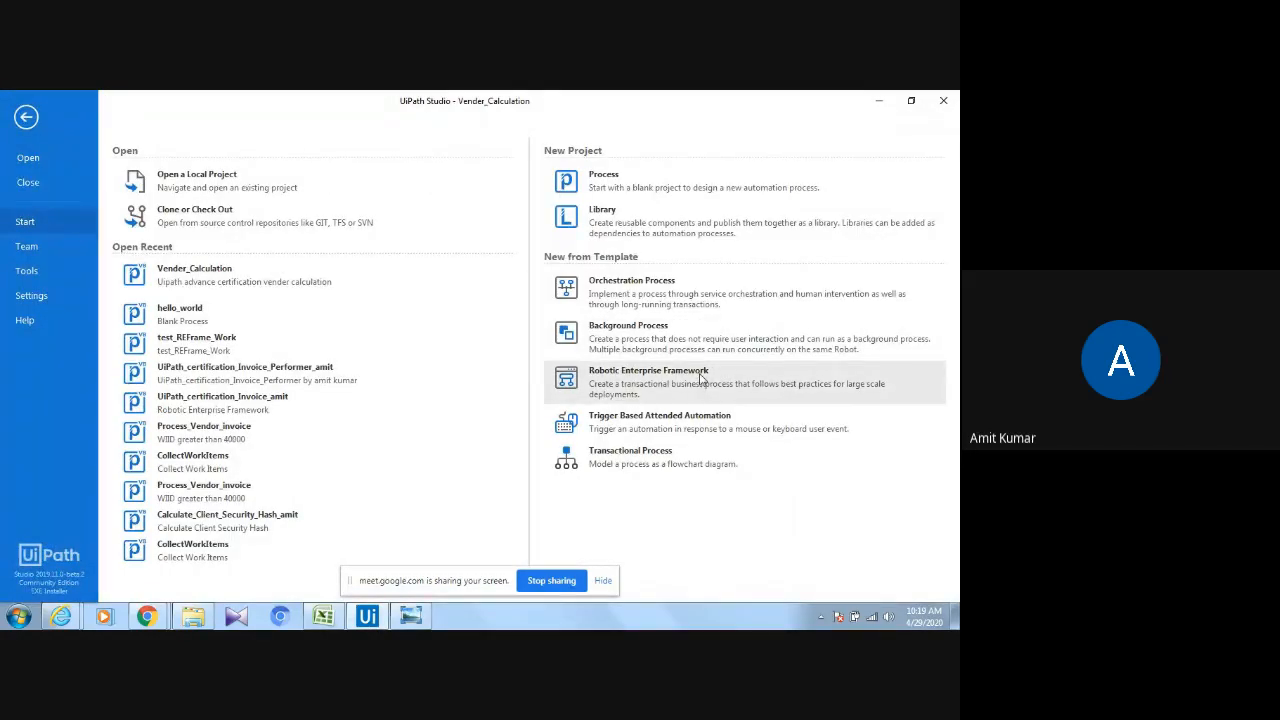
{"action": "left_click", "coordinate": [701, 378]}
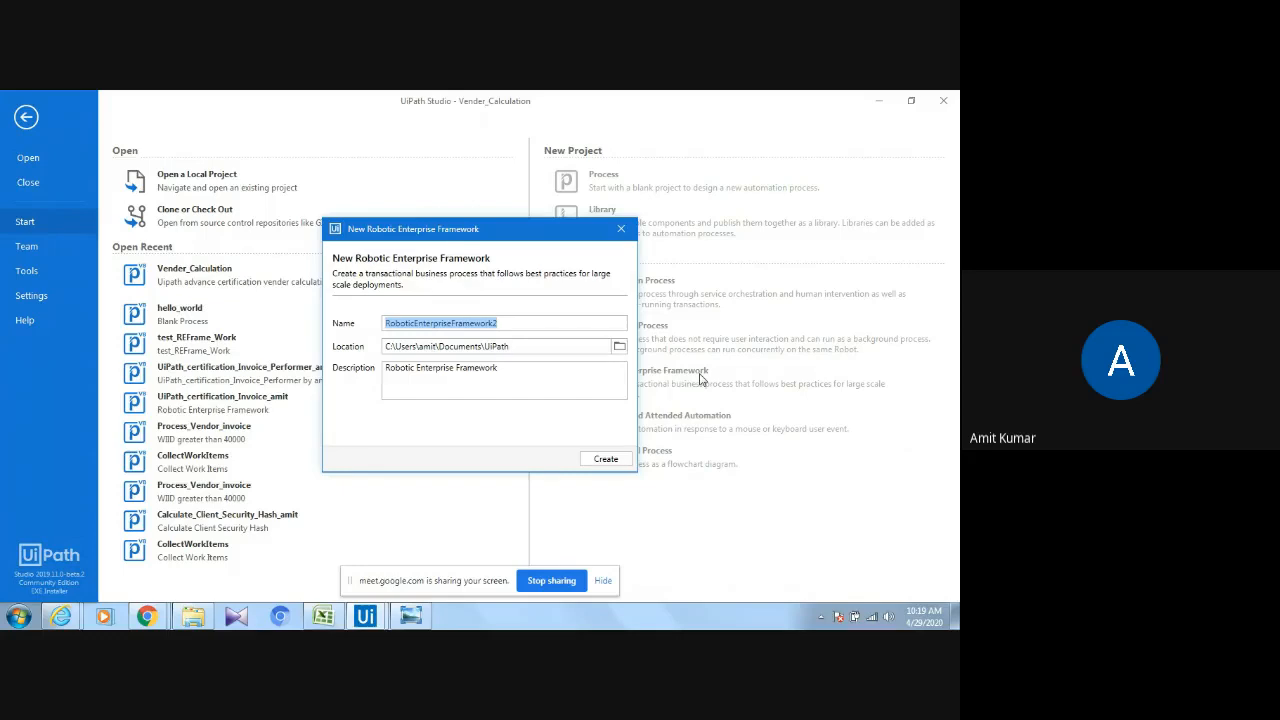
{"action": "type", "text": "Vendor"}
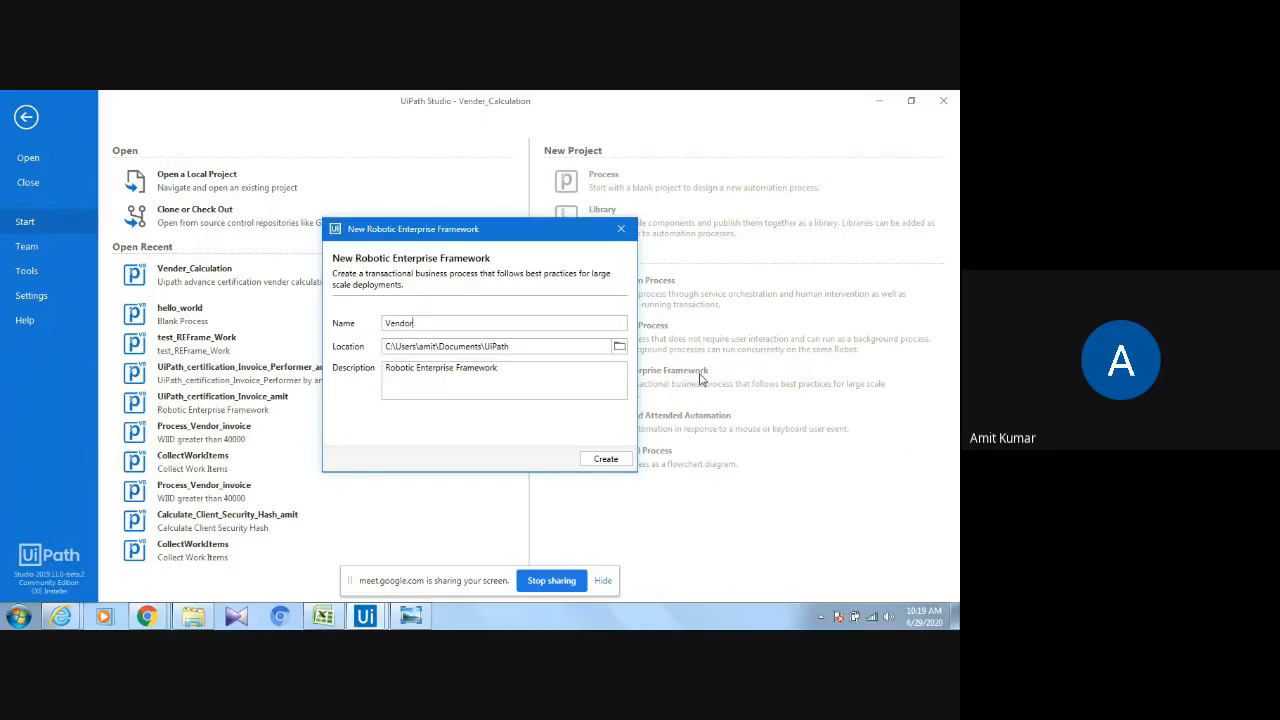
{"action": "type", "text": "_Deta"}
{"action": "type", "text": "il"}
{"action": "type", "text": "t"}
{"action": "key", "text": "BackSpace"}
{"action": "type", "text": "_tak"}
{"action": "key", "text": "BackSpace"}
{"action": "type", "text": "sk_for practical"}
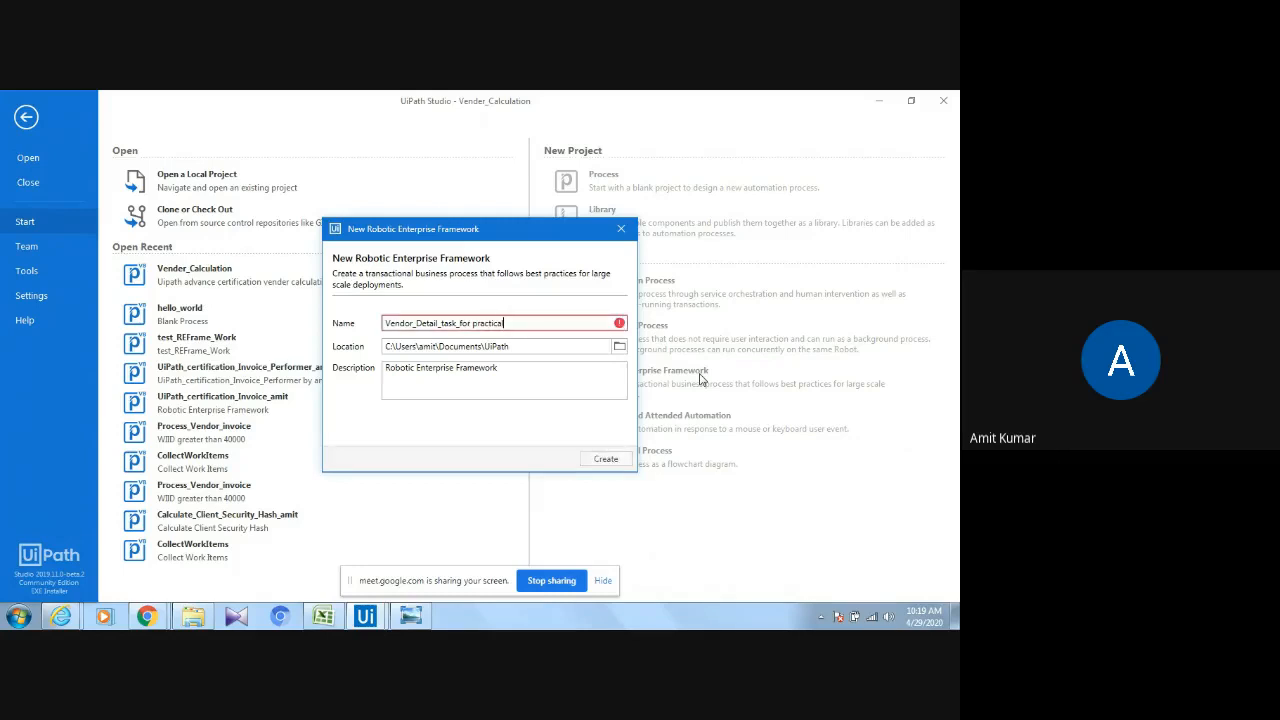
{"action": "key", "text": "BackSpace"}
{"action": "key", "text": "BackSpace"}
{"action": "key", "text": "BackSpace"}
{"action": "key", "text": "BackSpace"}
{"action": "key", "text": "BackSpace"}
{"action": "key", "text": "BackSpace"}
{"action": "key", "text": "BackSpace"}
{"action": "key", "text": "BackSpace"}
{"action": "key", "text": "BackSpace"}
{"action": "key", "text": "BackSpace"}
{"action": "type", "text": "_p"}
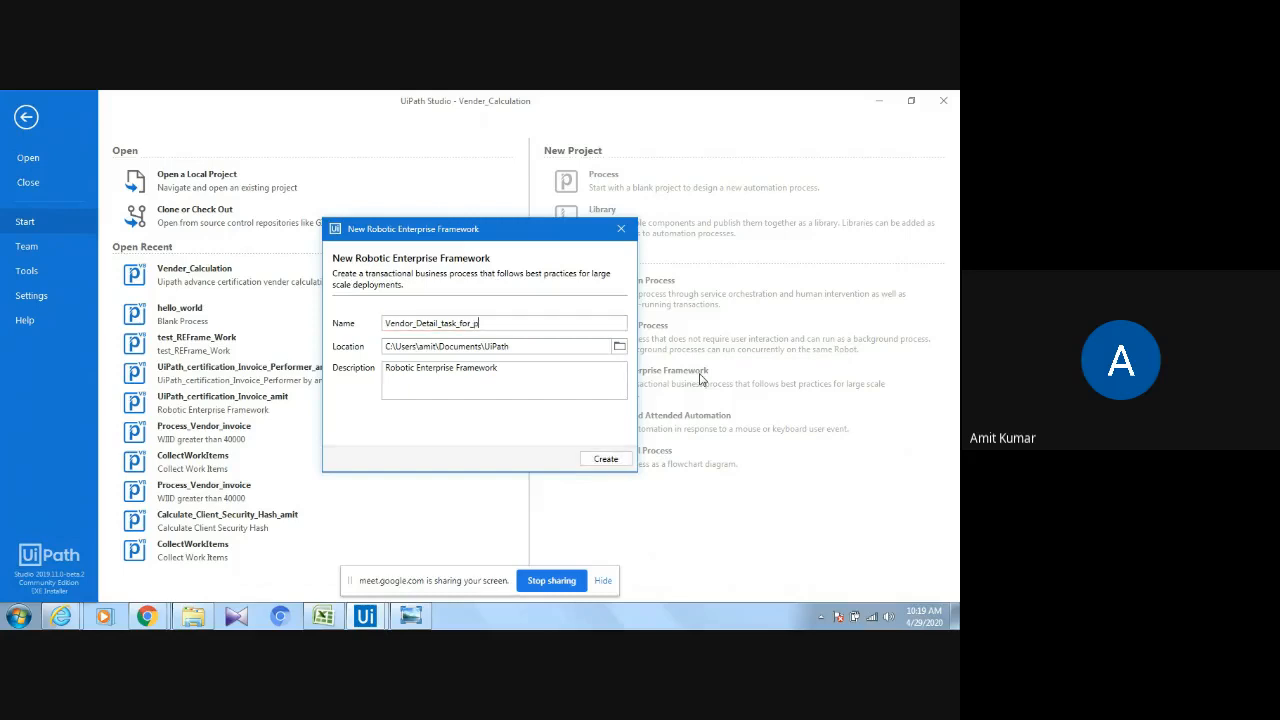
{"action": "type", "text": "ractical"}
Reuse the project name as its description and create the project without saving the open Main file.
{"action": "left_click_drag", "start_coordinate": [526, 323], "coordinate": [307, 313]}
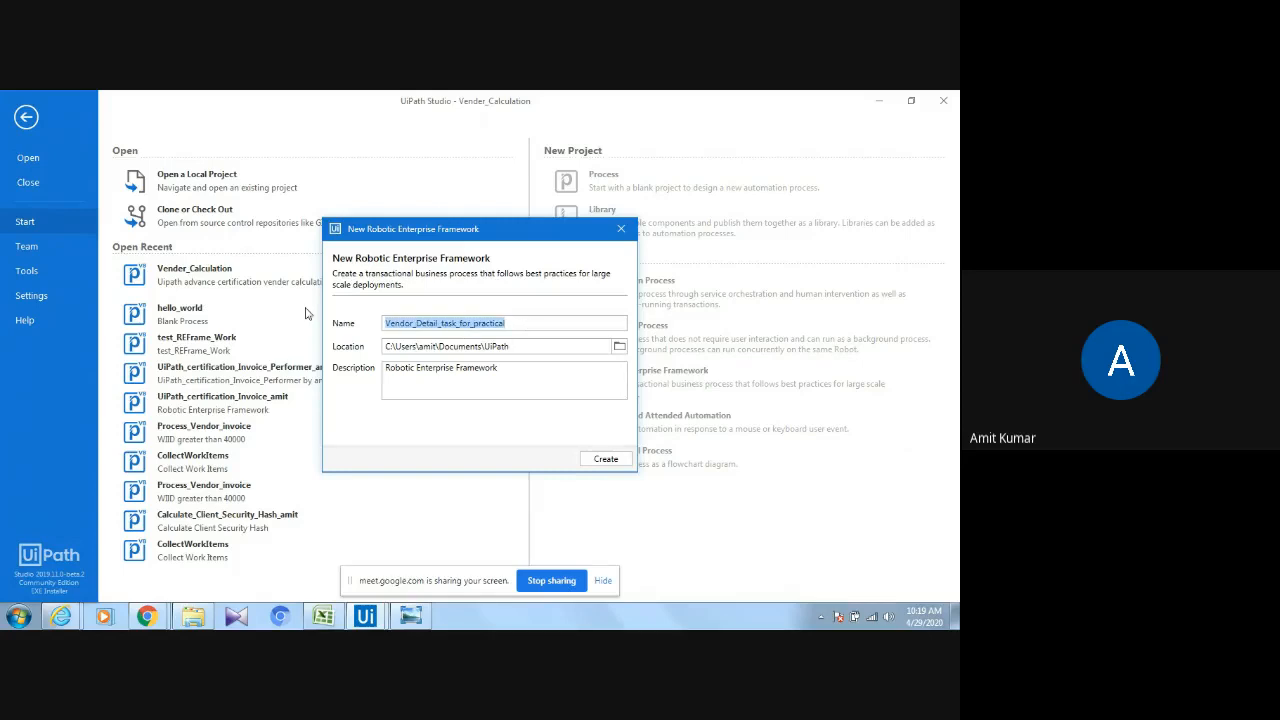
{"action": "key", "text": "ctrl+c"}
{"action": "left_click", "coordinate": [514, 370]}
{"action": "left_click_drag", "start_coordinate": [514, 370], "coordinate": [228, 352]}
{"action": "key", "text": "ctrl+v"}
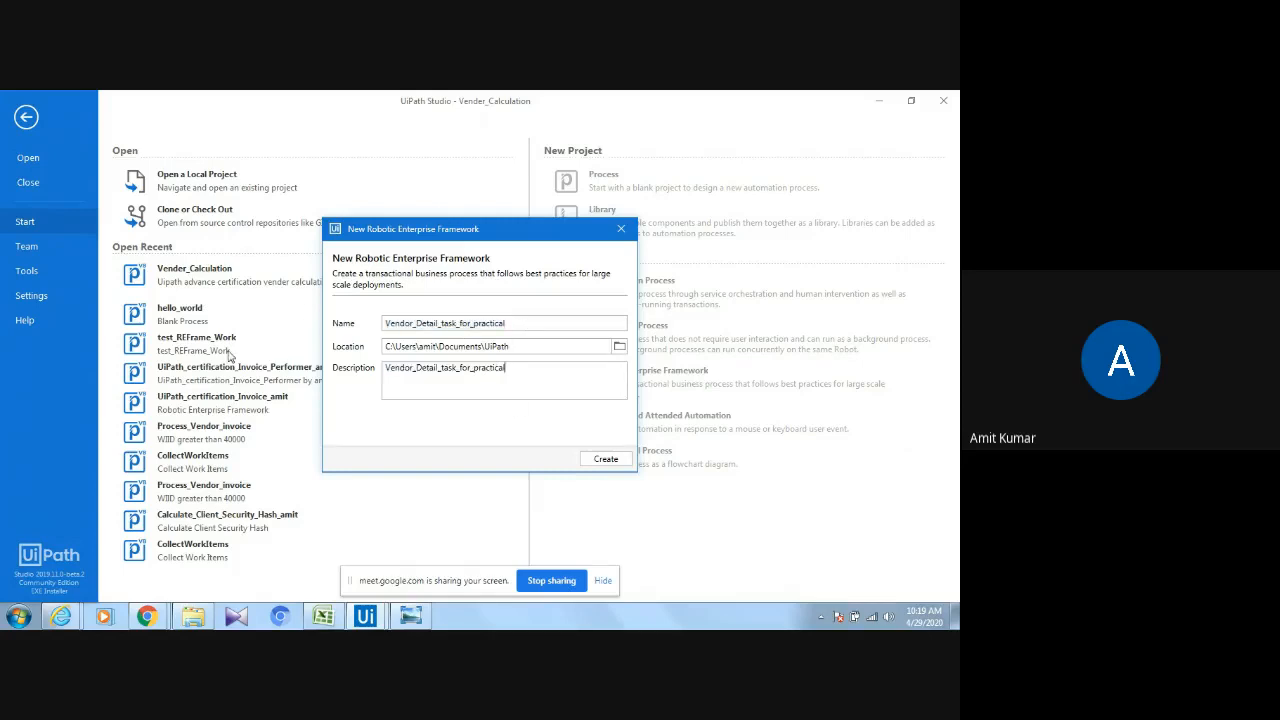
{"action": "left_click", "coordinate": [606, 459]}
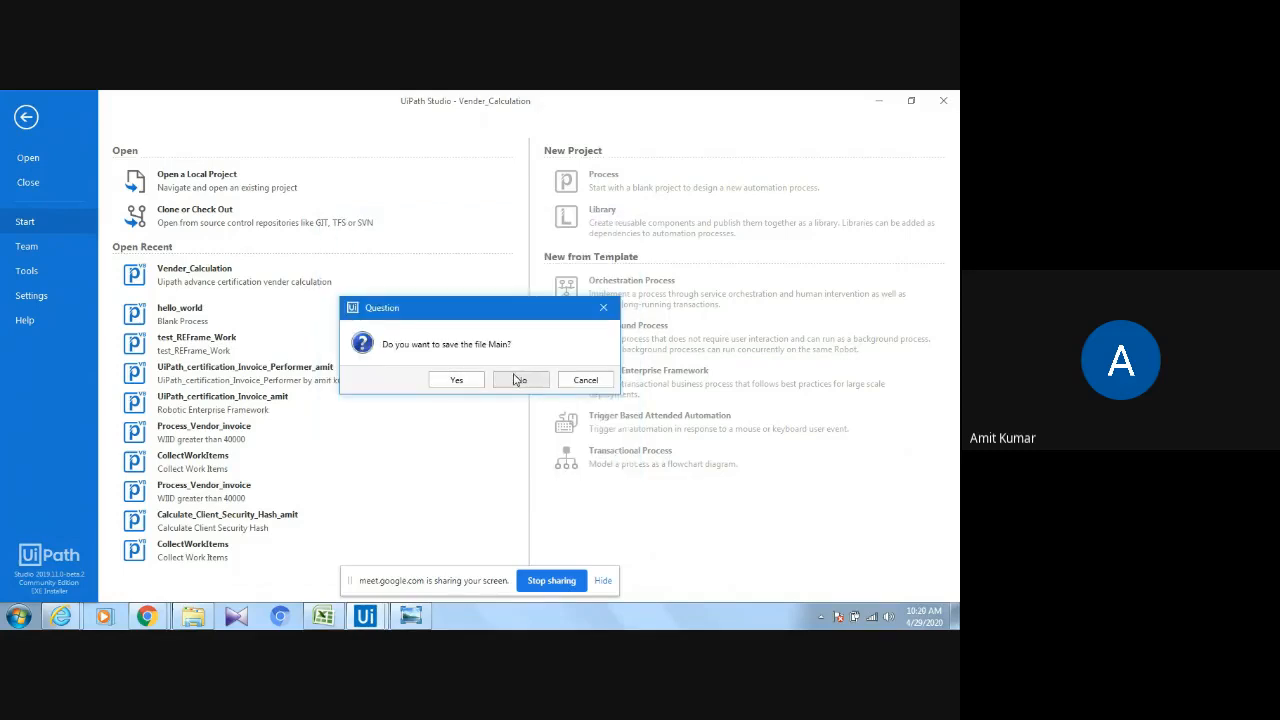
{"action": "left_click", "coordinate": [519, 382]}
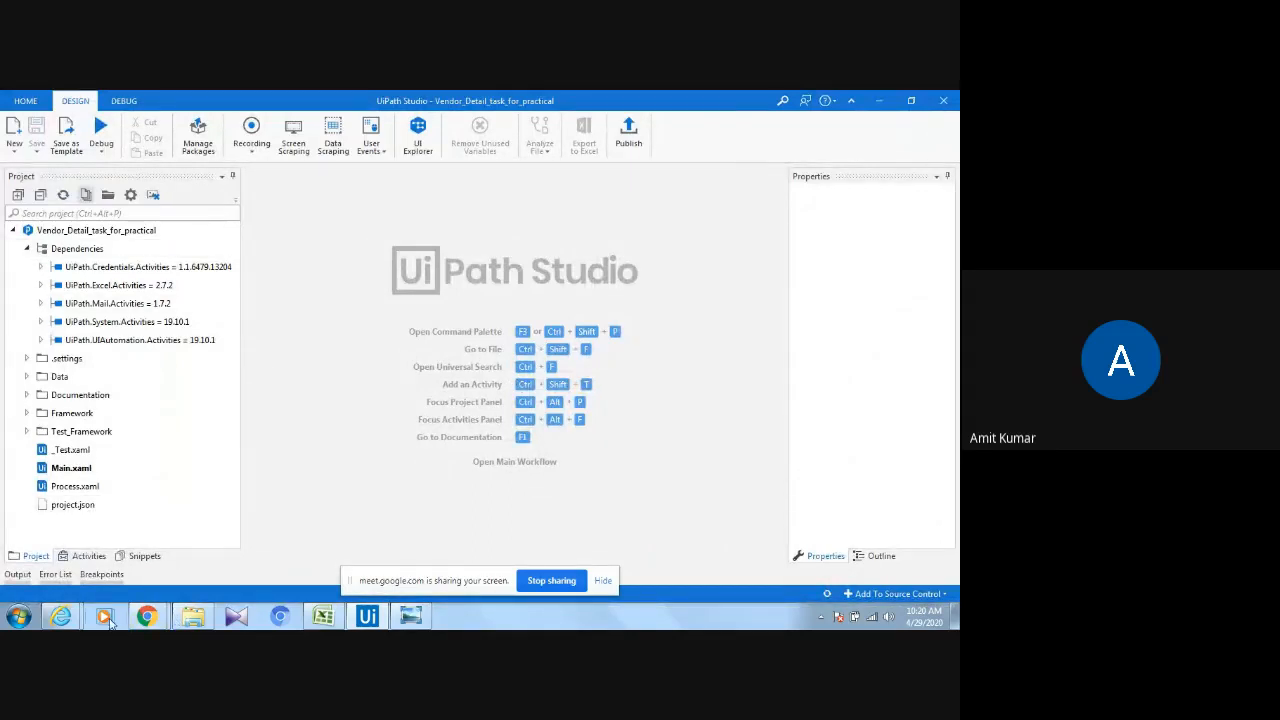
Read the exercise's REFrameWork development constraints in the Task 2 image and return to UiPath Studio.
{"action": "left_click", "coordinate": [412, 616]}
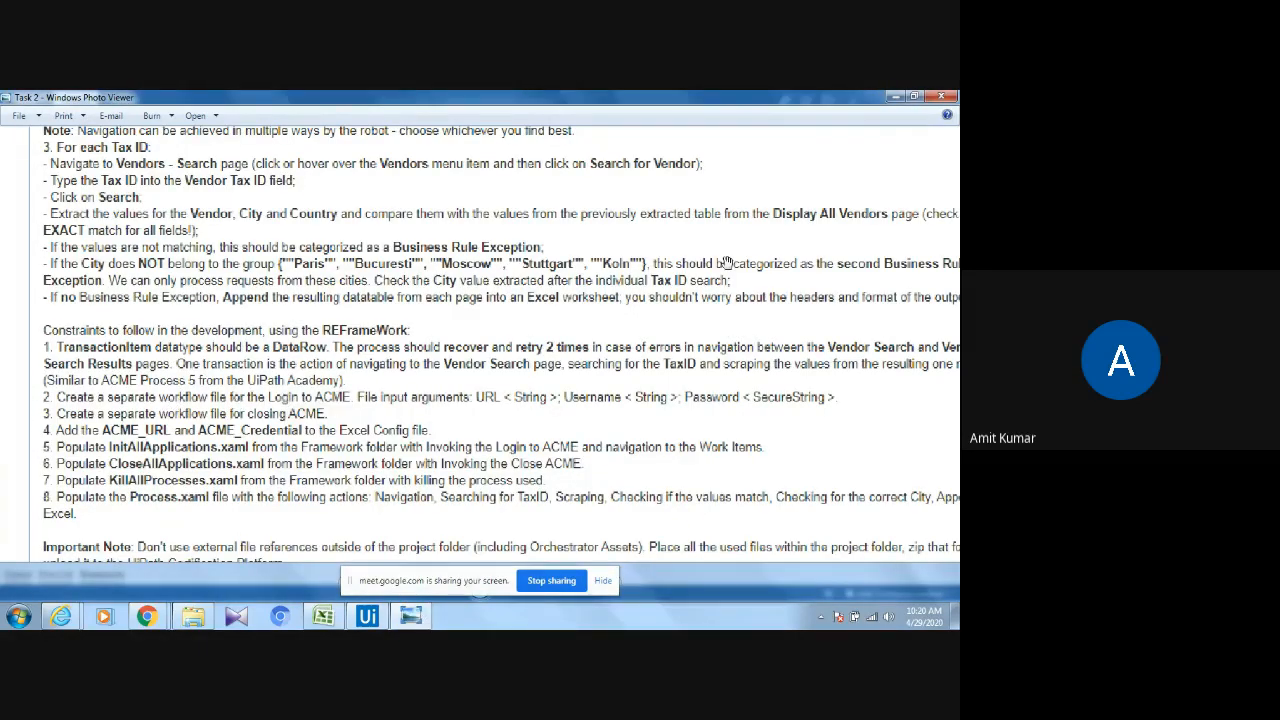
{"action": "left_click", "coordinate": [894, 97]}
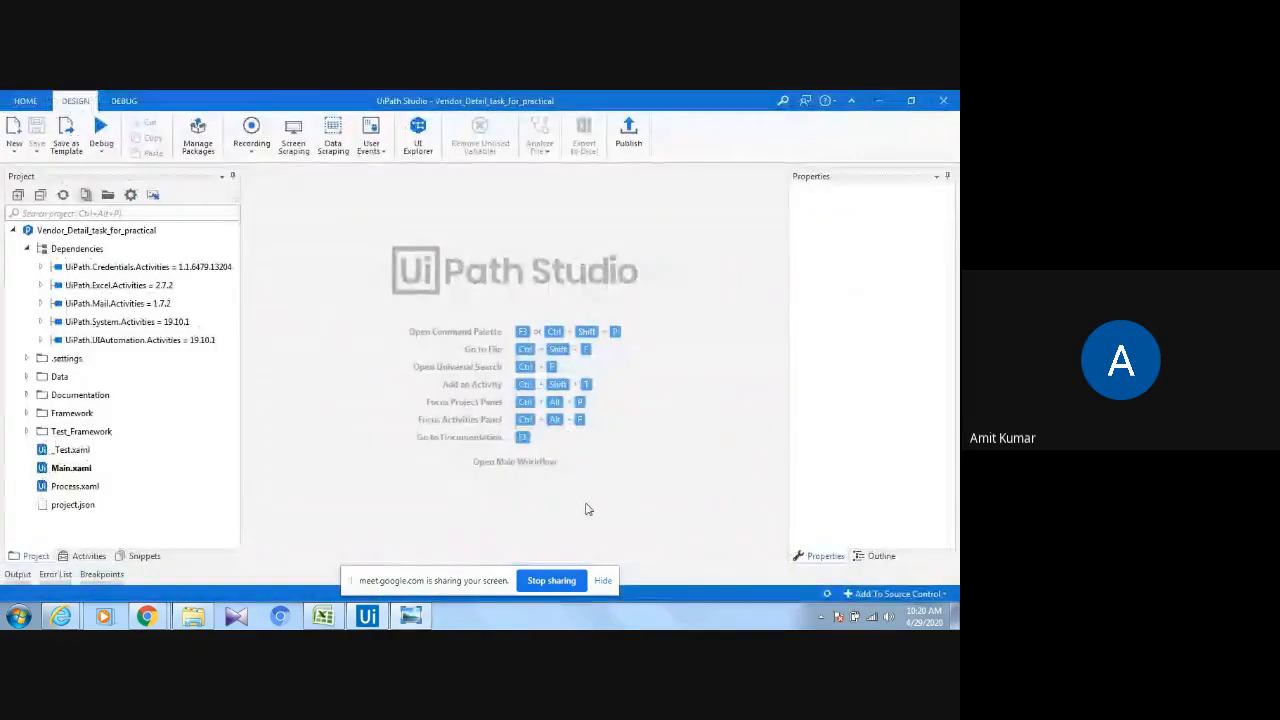
{"action": "left_click", "coordinate": [16, 150]}
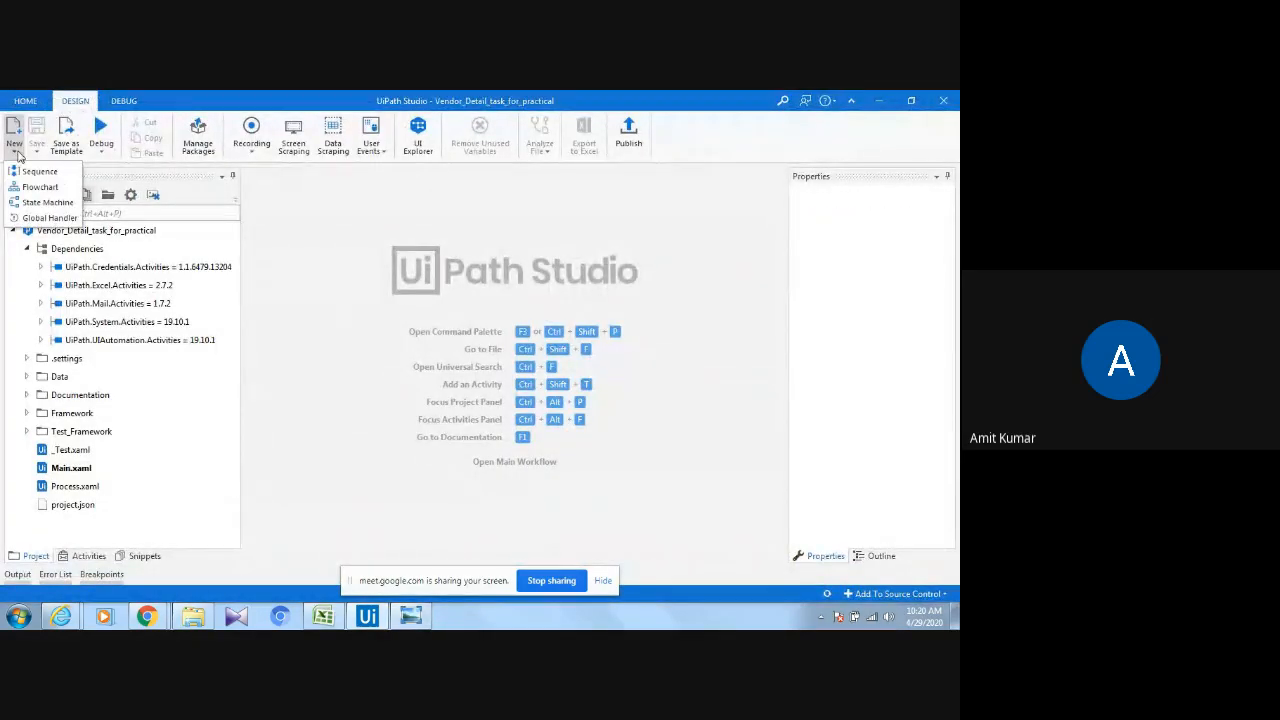
{"action": "left_click", "coordinate": [402, 306]}
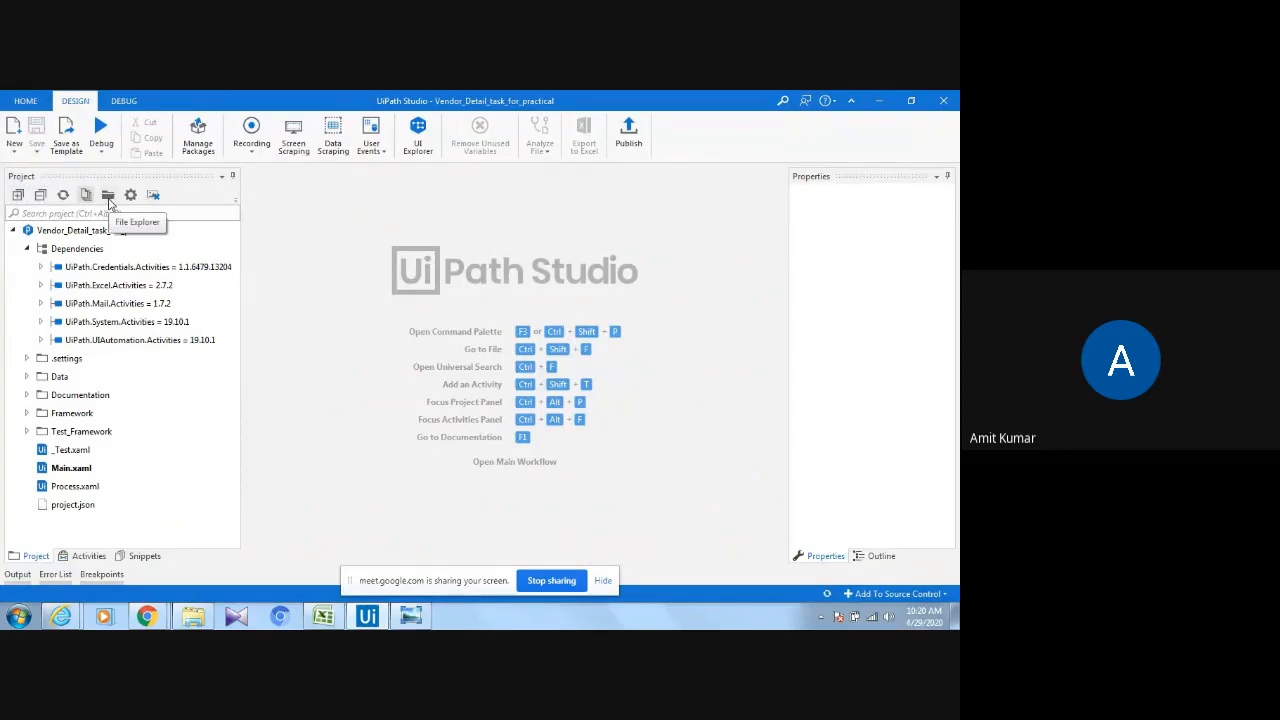
Add a folder named System1 to the project.
{"action": "right_click", "coordinate": [163, 505]}
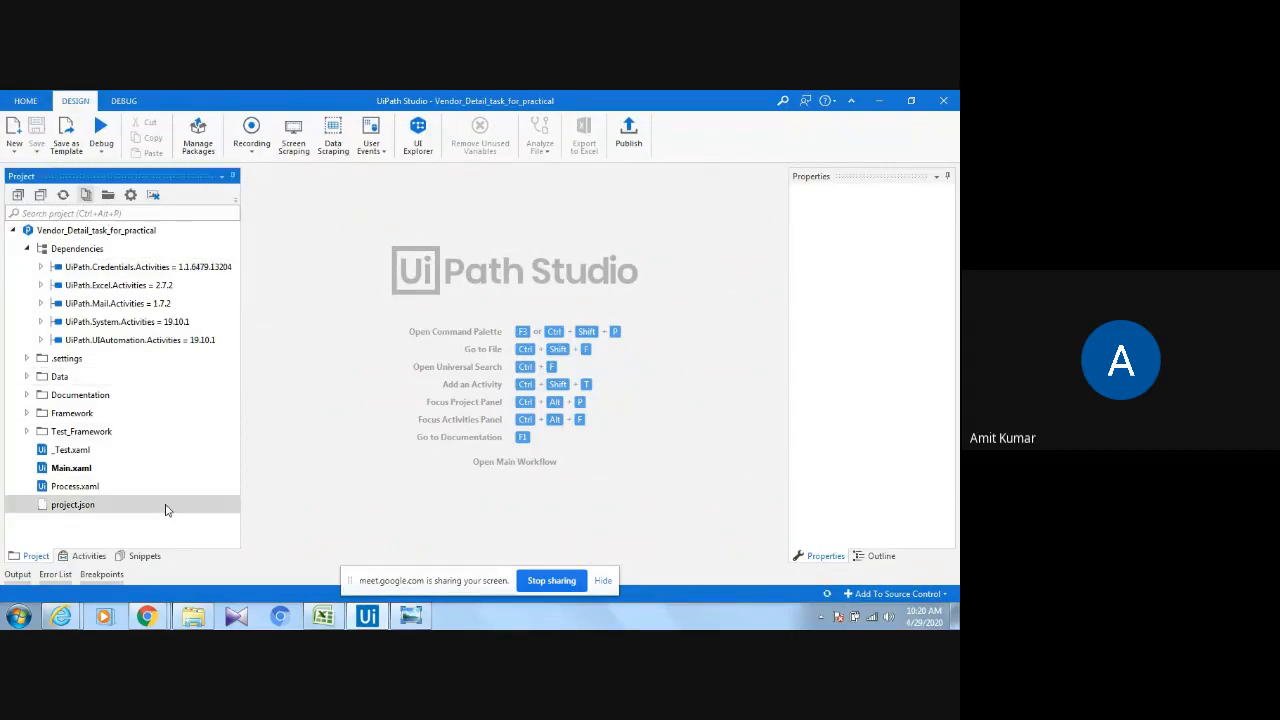
{"action": "left_click", "coordinate": [155, 519]}
{"action": "right_click", "coordinate": [155, 519]}
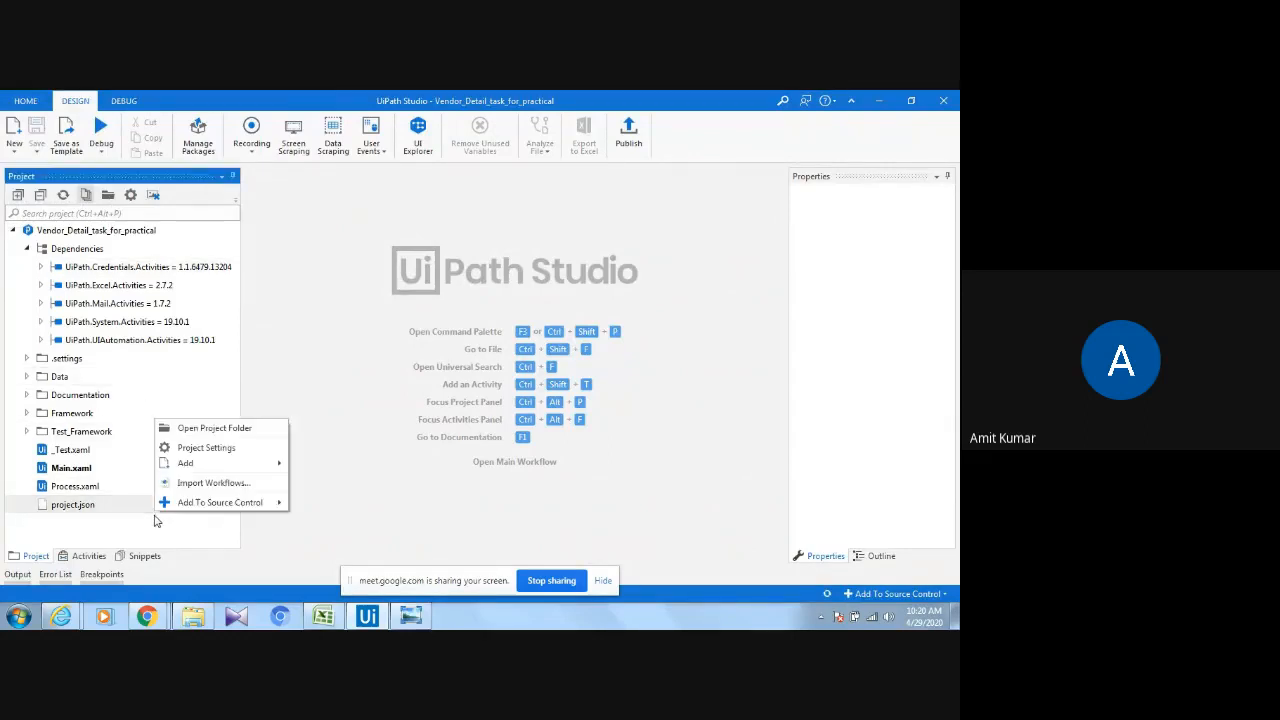
{"action": "mouse_move", "coordinate": [201, 465]}
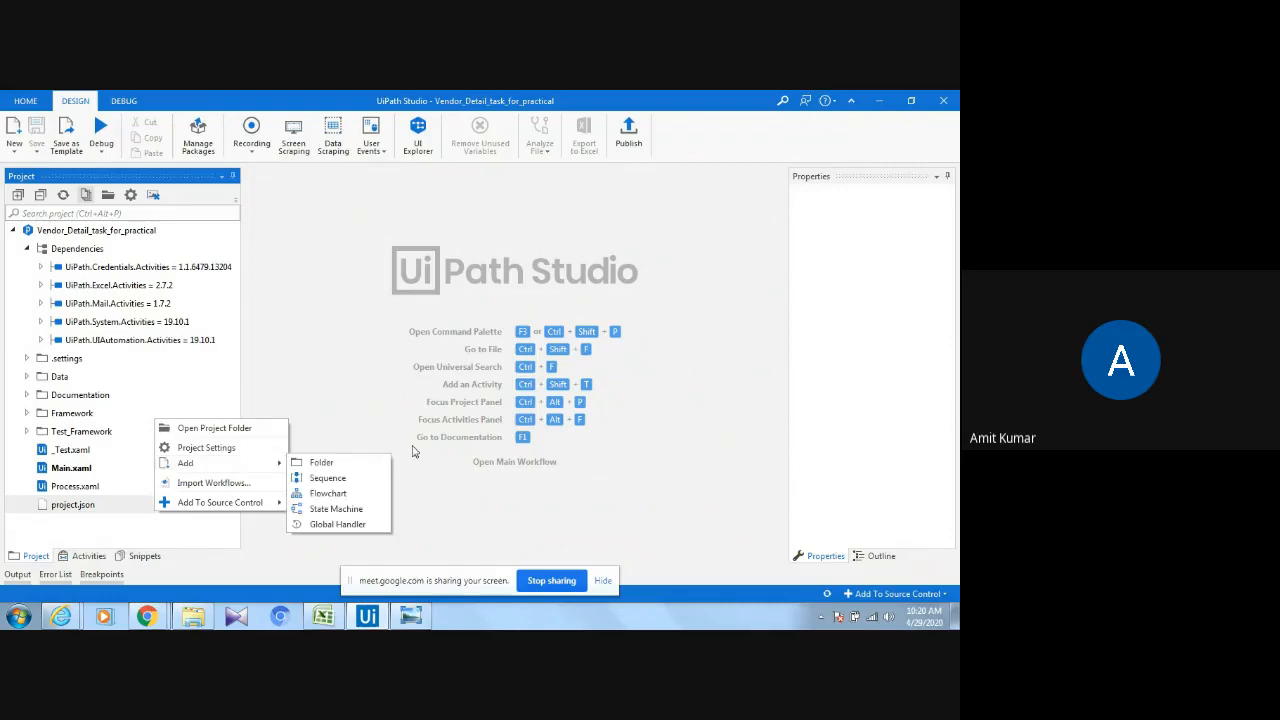
{"action": "left_click", "coordinate": [322, 463]}
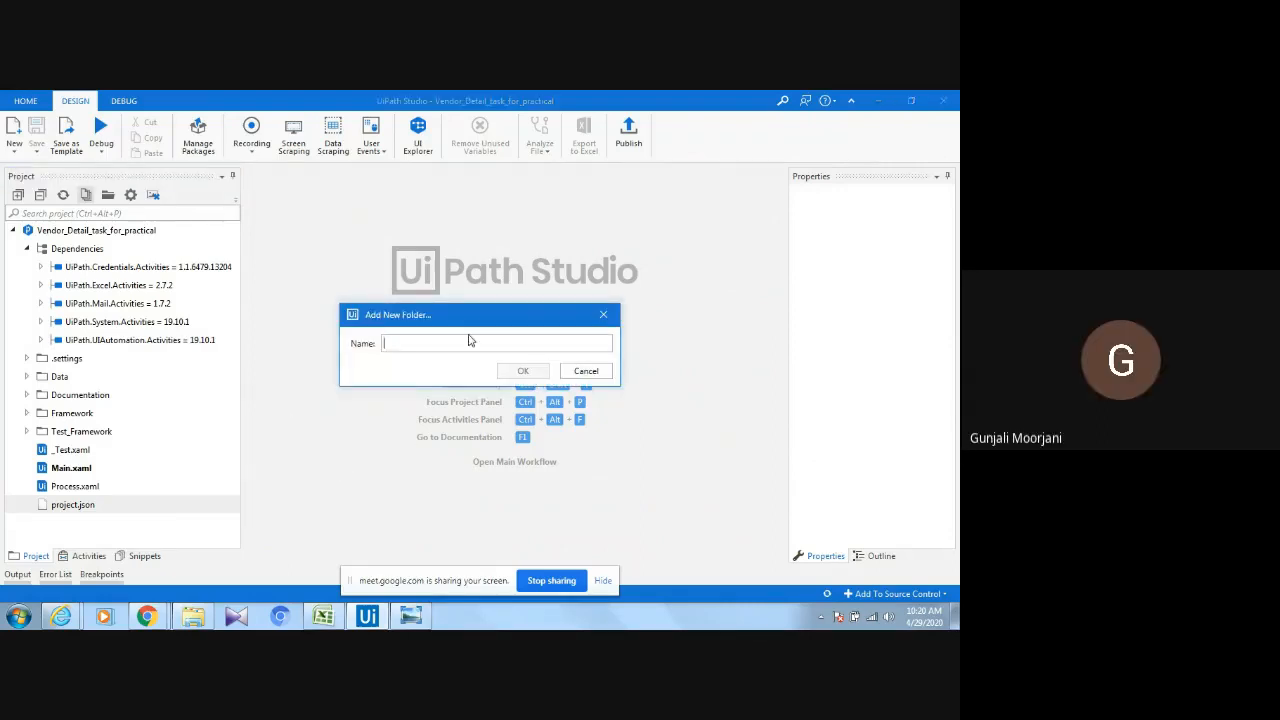
{"action": "type", "text": "System"}
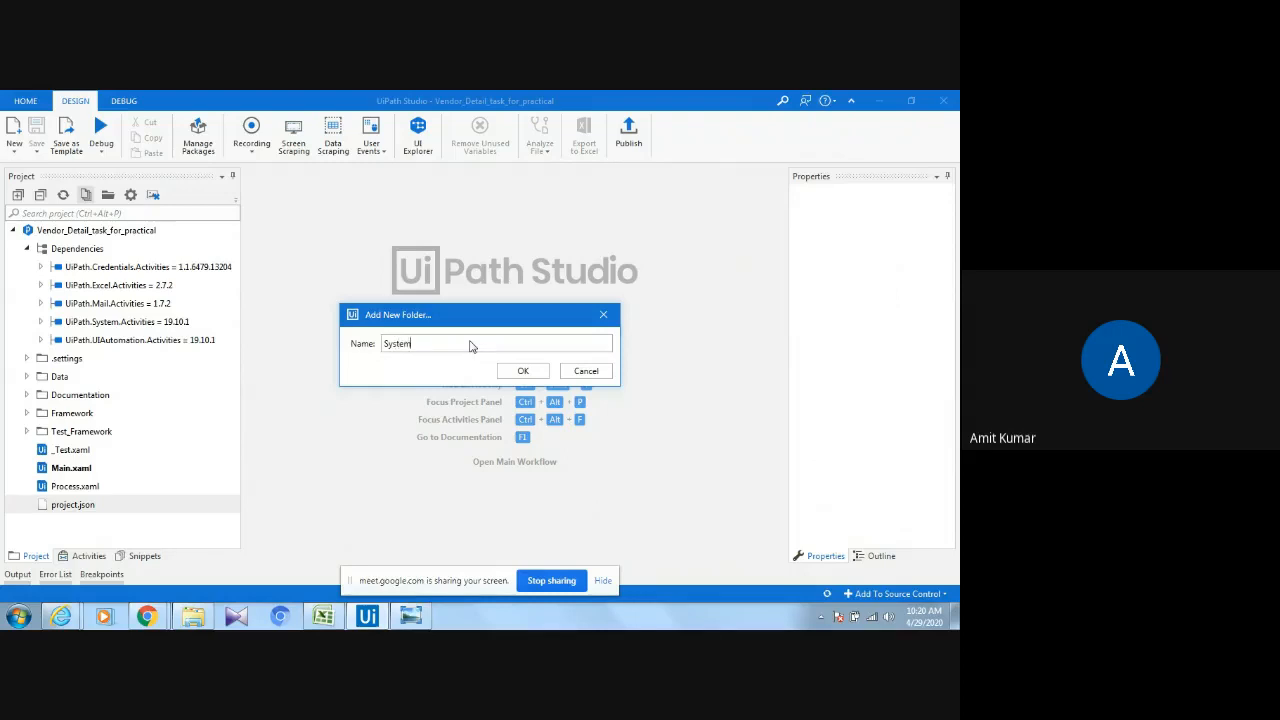
{"action": "type", "text": "1"}
{"action": "left_click", "coordinate": [522, 371]}
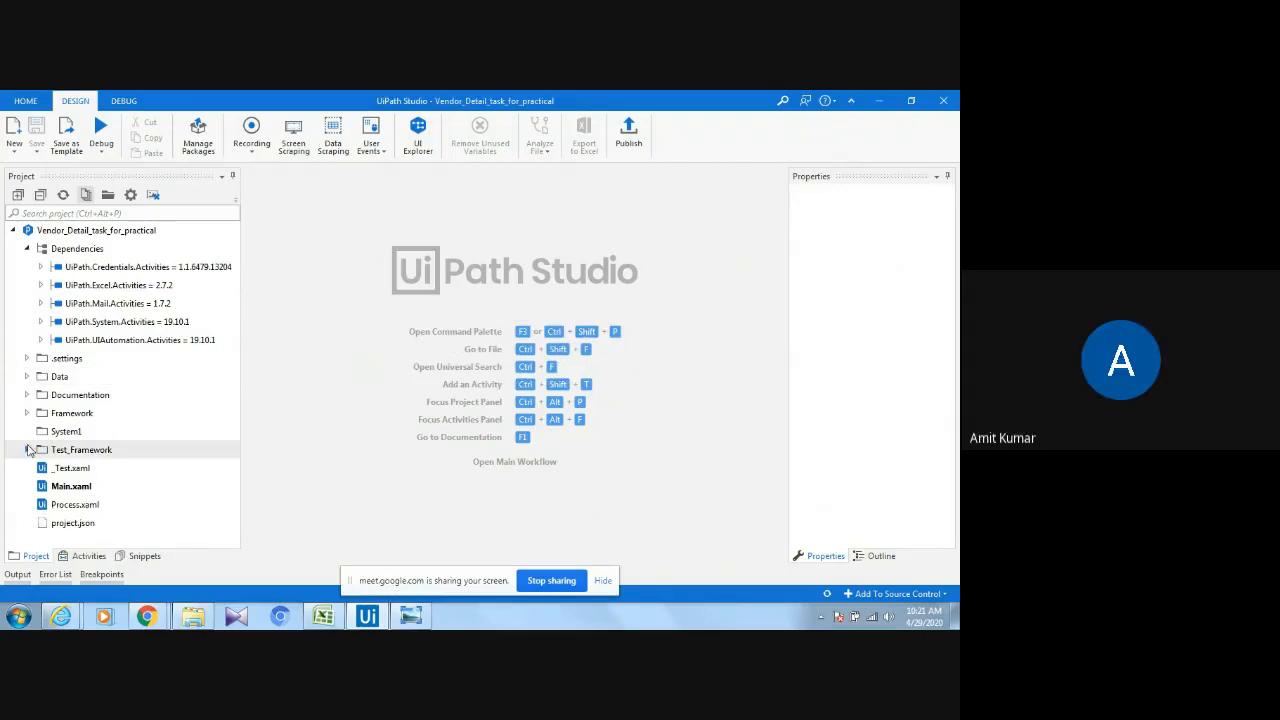
Delete the System1 folder from the project.
{"action": "left_click", "coordinate": [57, 437]}
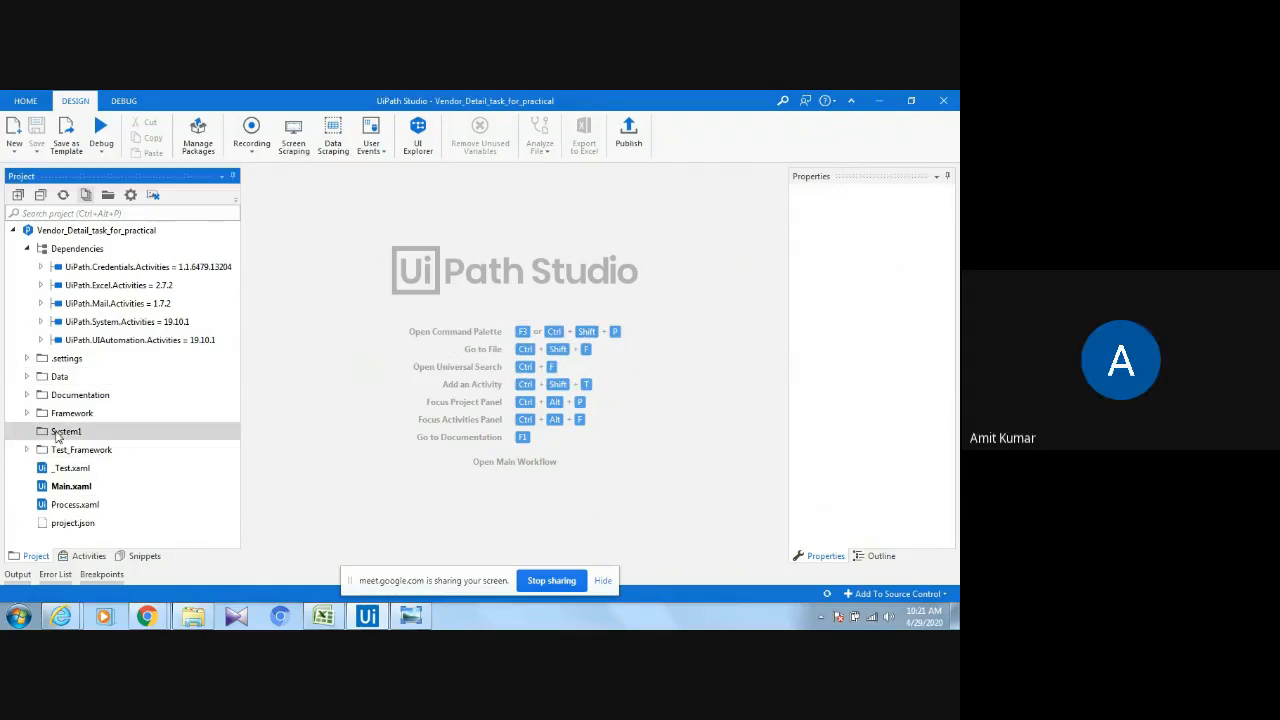
{"action": "right_click", "coordinate": [126, 437]}
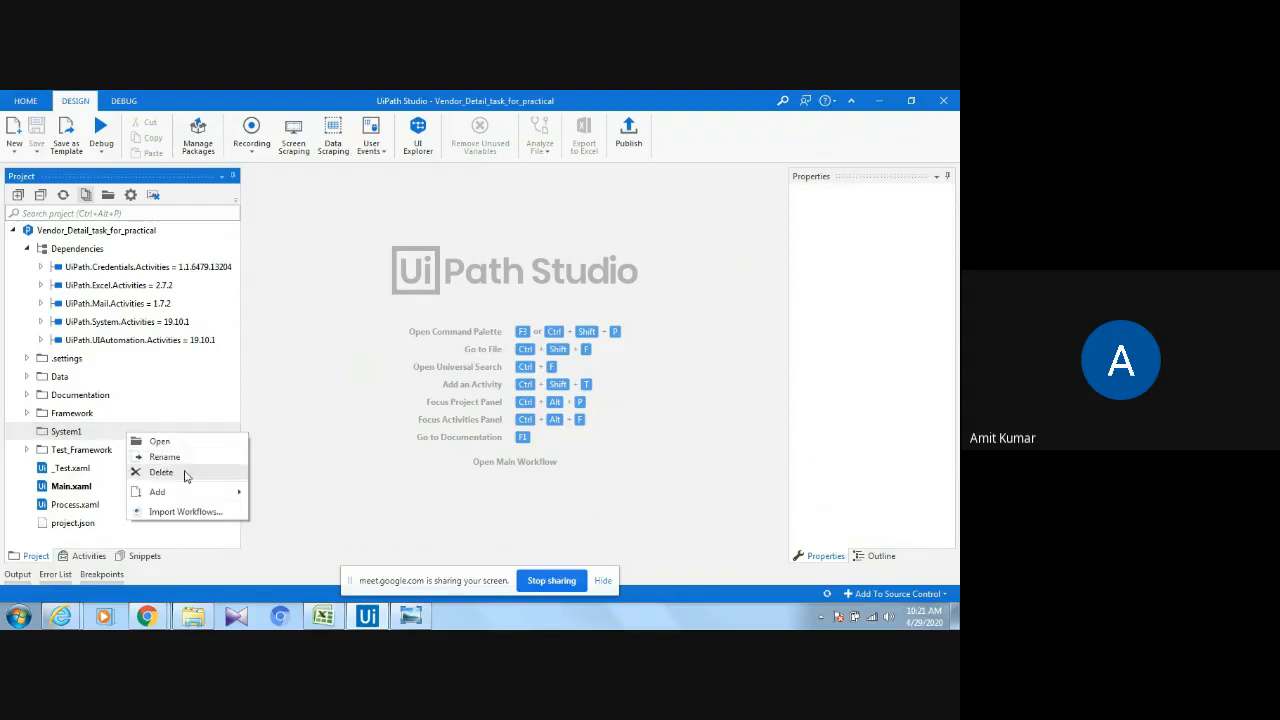
{"action": "left_click", "coordinate": [187, 473]}
{"action": "left_click", "coordinate": [526, 384]}
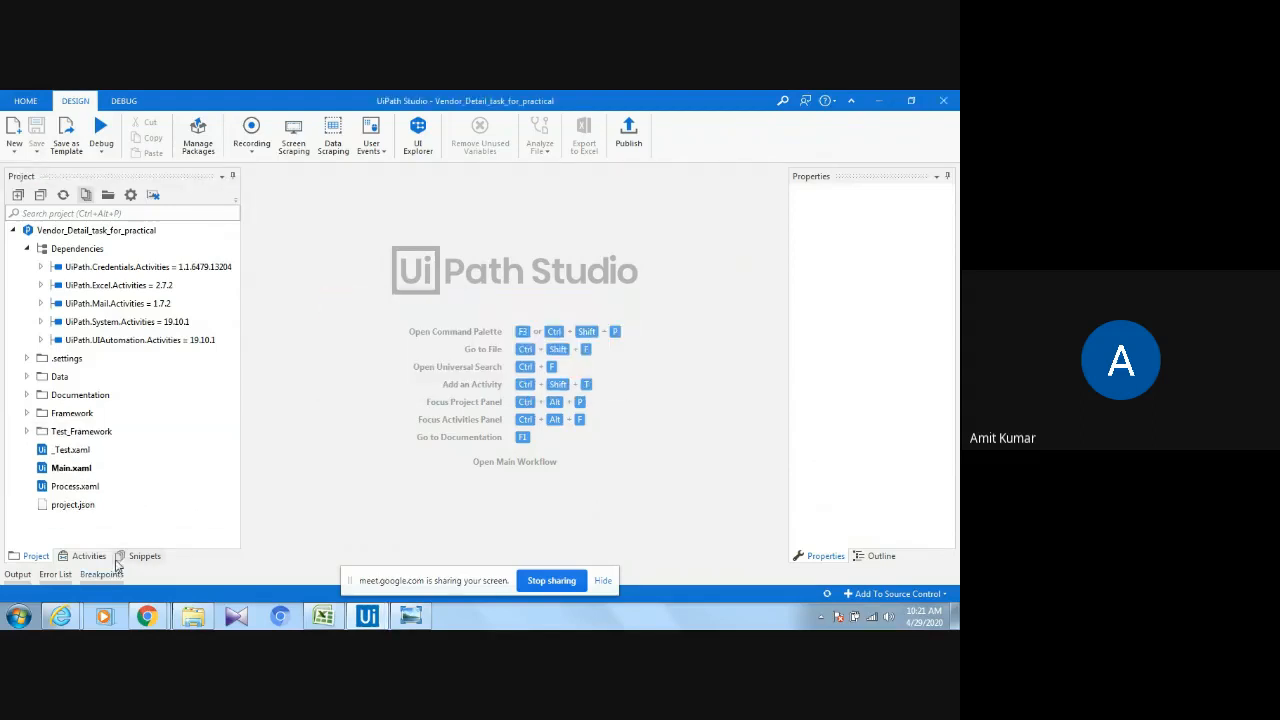
Add a System1 folder at the root level of the Vendor_Detail_task_for_practical project again.
{"action": "right_click", "coordinate": [115, 534]}
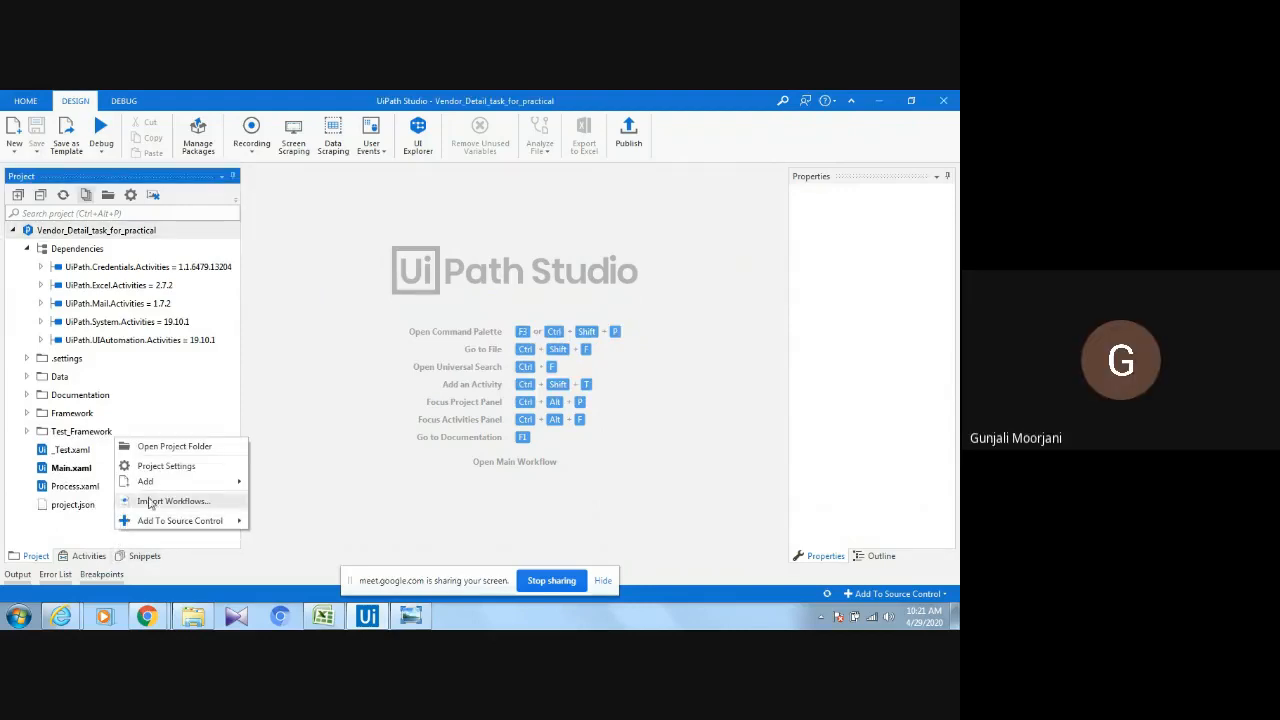
{"action": "mouse_move", "coordinate": [200, 481]}
{"action": "left_click", "coordinate": [323, 486]}
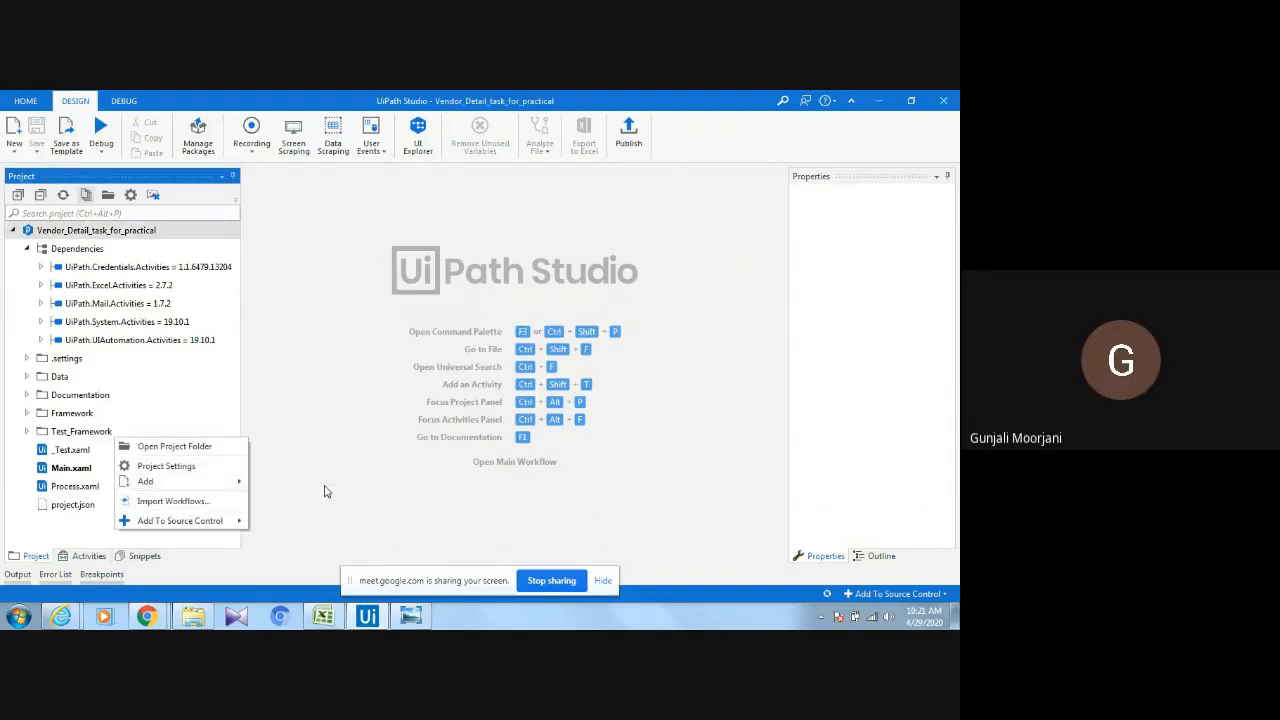
{"action": "type", "text": "Sys"}
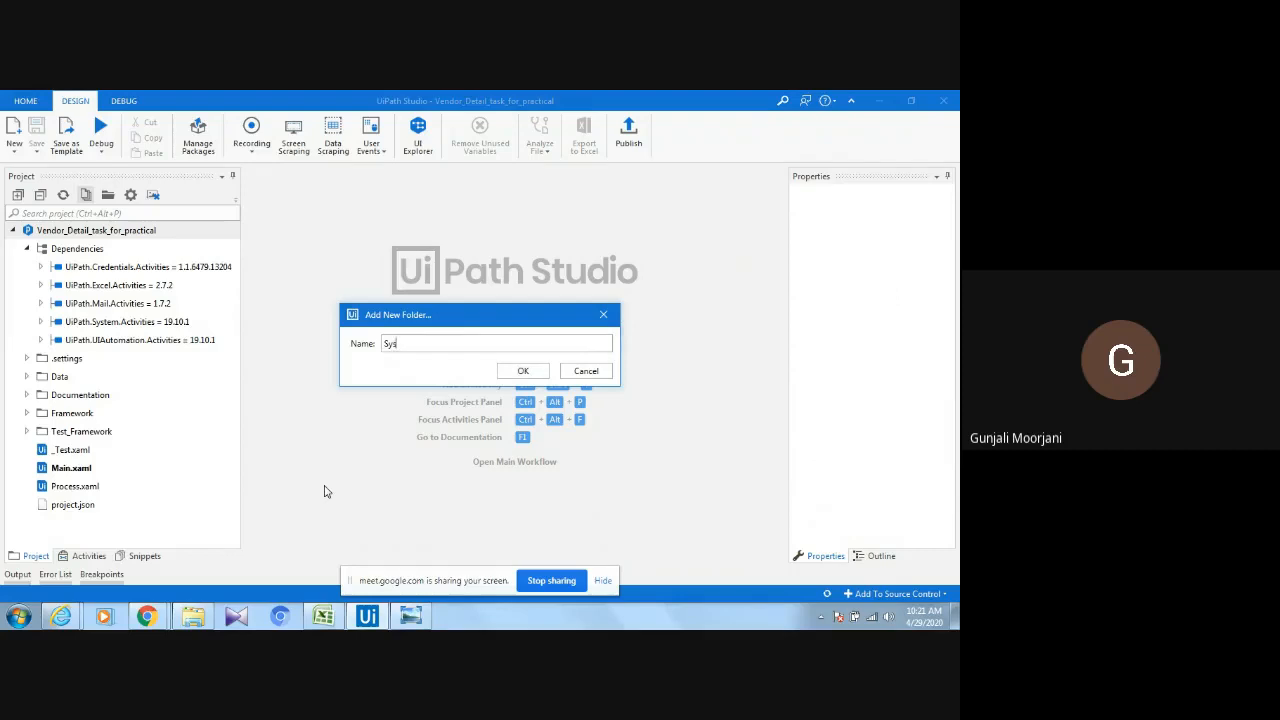
{"action": "type", "text": "tem1"}
{"action": "left_click", "coordinate": [533, 372]}
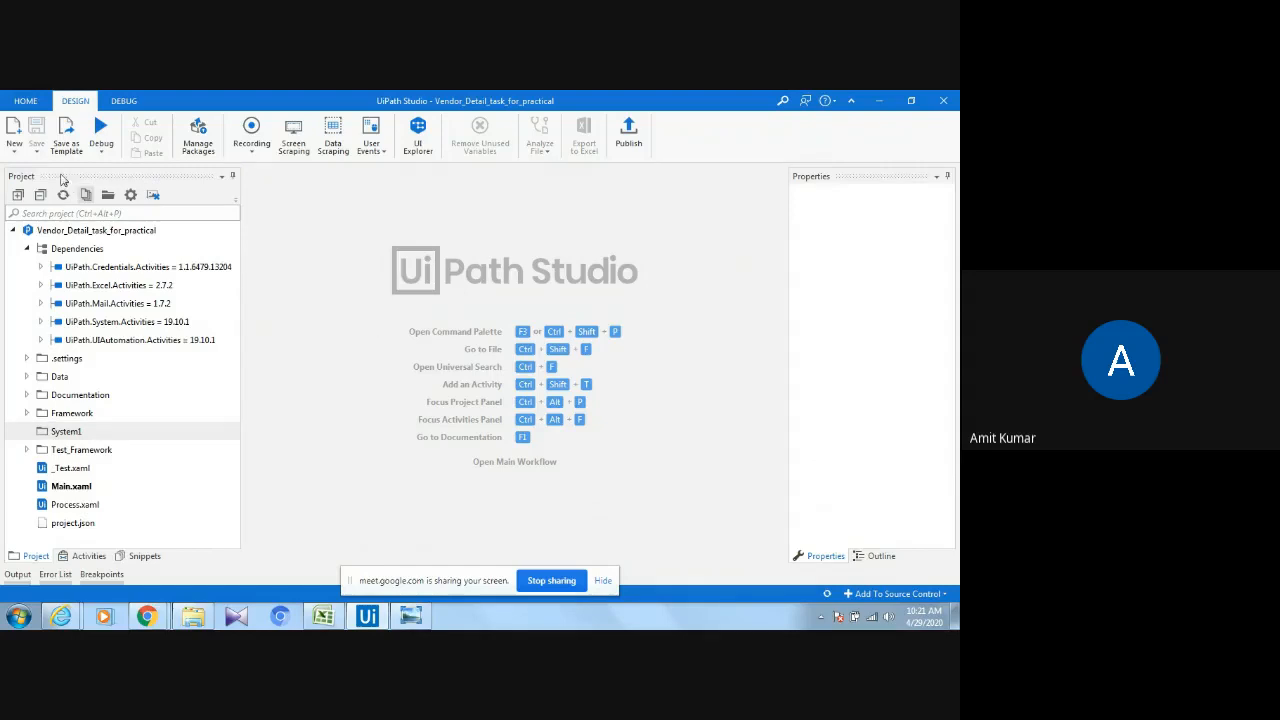
Create a sequence workflow named System_login inside the System1 folder.
{"action": "left_click", "coordinate": [14, 145]}
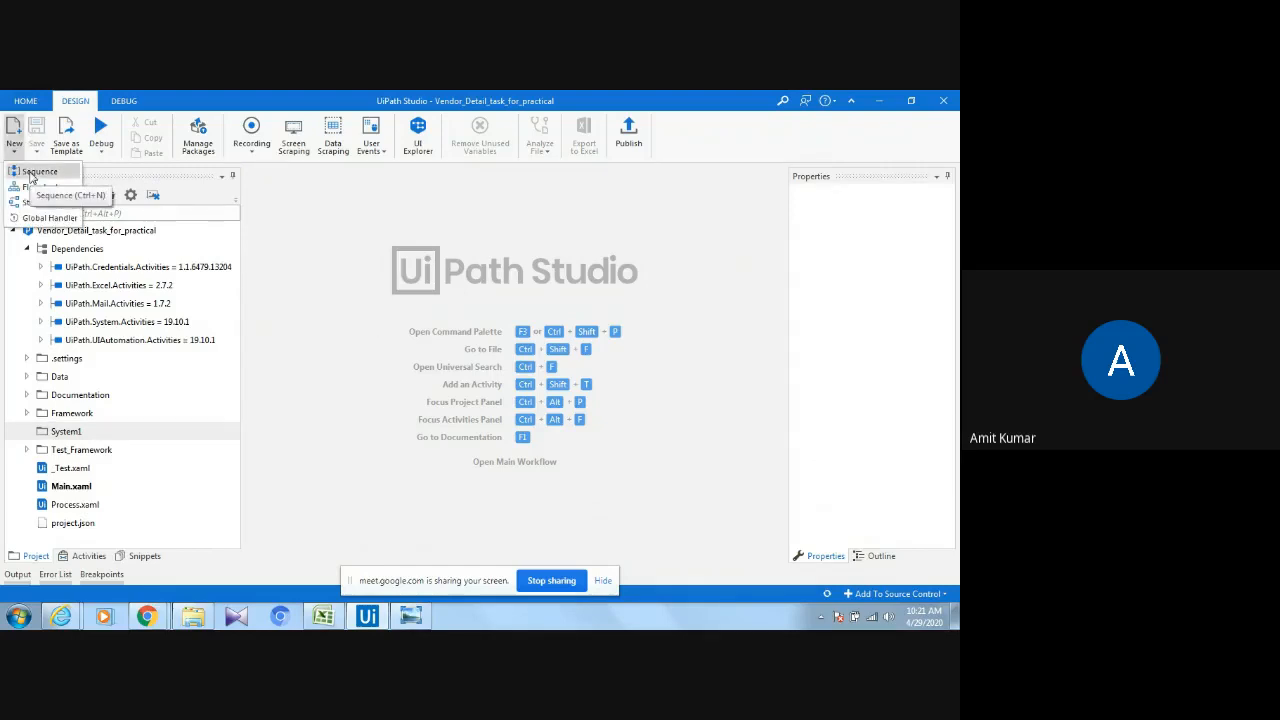
{"action": "left_click", "coordinate": [31, 173]}
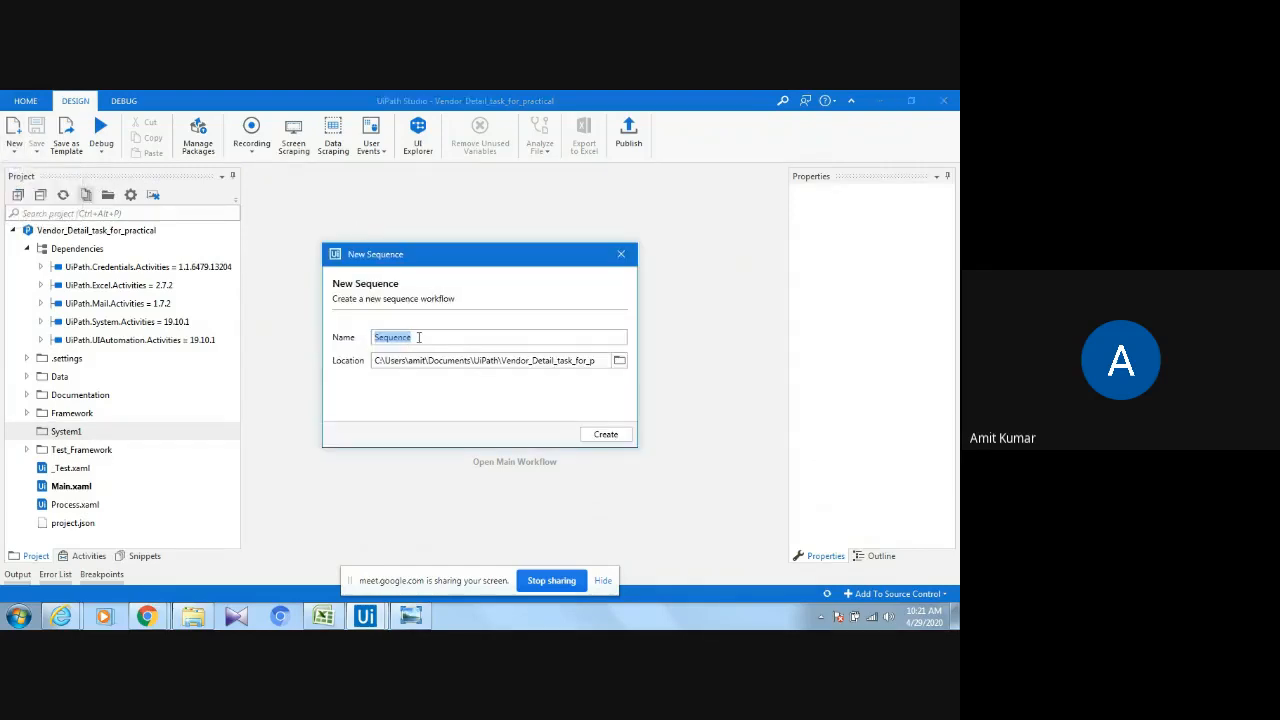
{"action": "type", "text": "System_login"}
{"action": "left_click", "coordinate": [619, 360]}
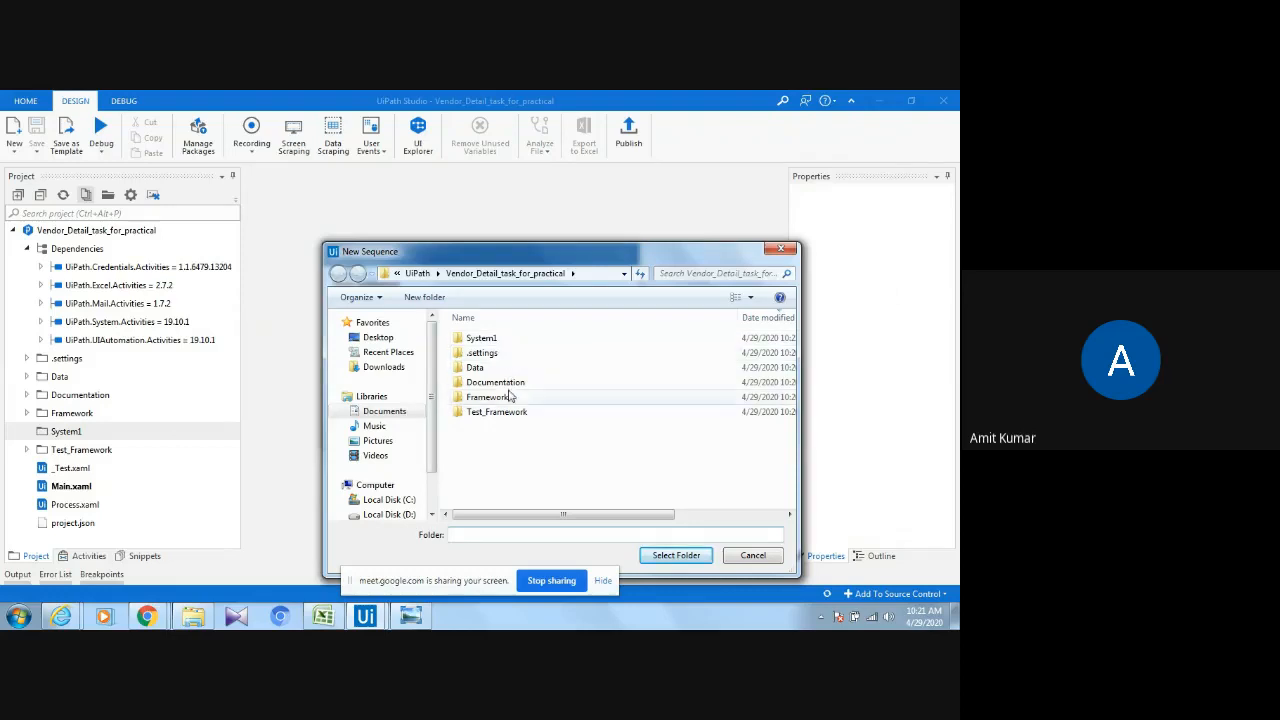
{"action": "left_click", "coordinate": [492, 342]}
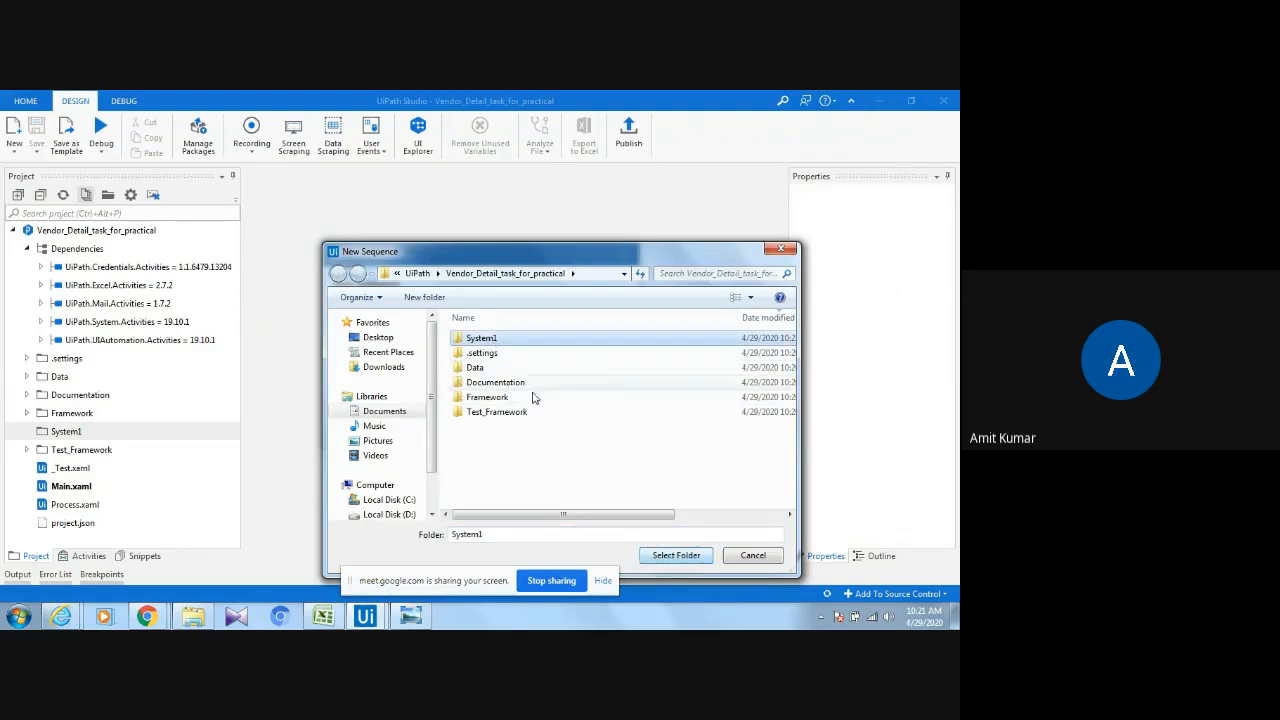
{"action": "left_click", "coordinate": [676, 555]}
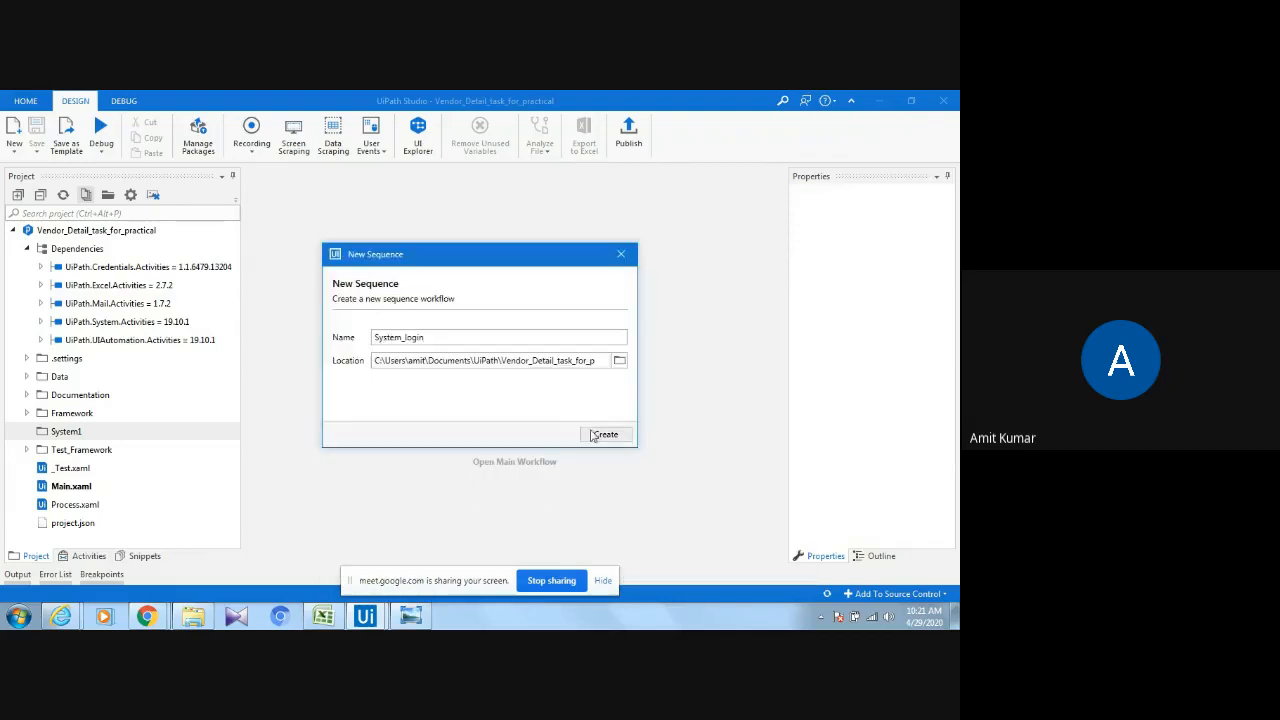
{"action": "left_click", "coordinate": [603, 434]}
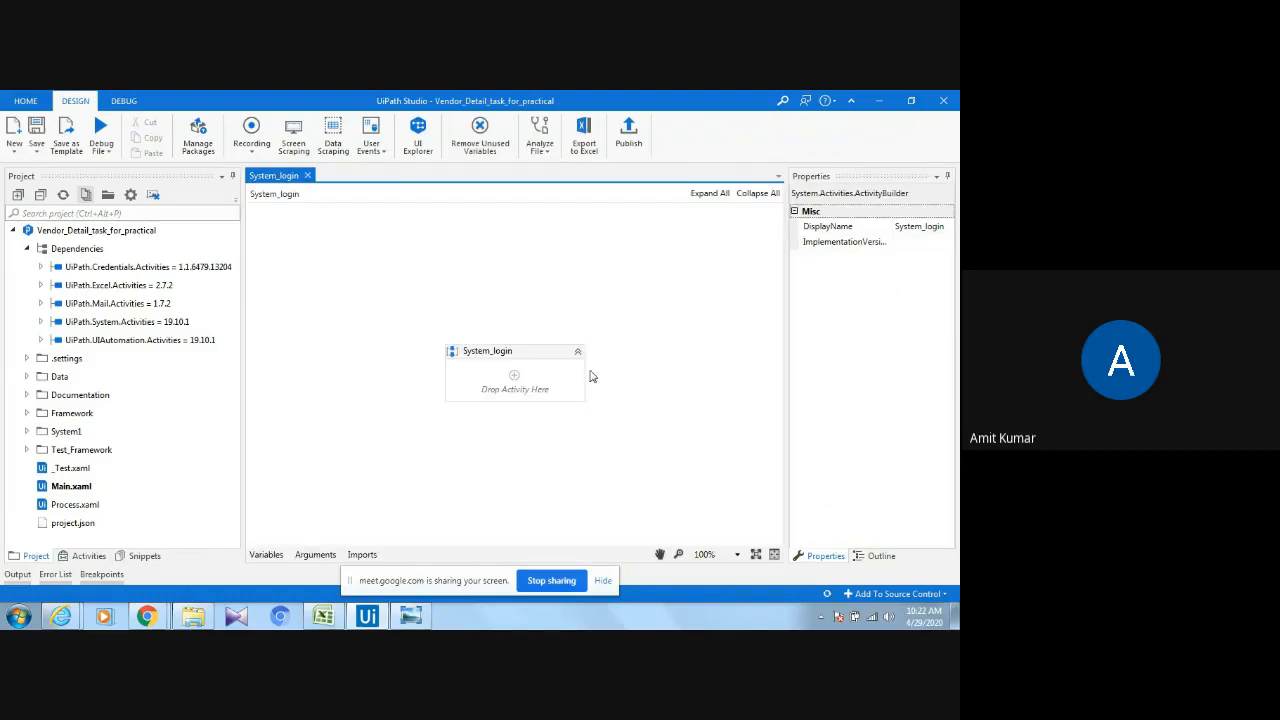
Switch to Internet Explorer and close the tab with the single-vendor search result.
{"action": "mouse_move", "coordinate": [323, 616]}
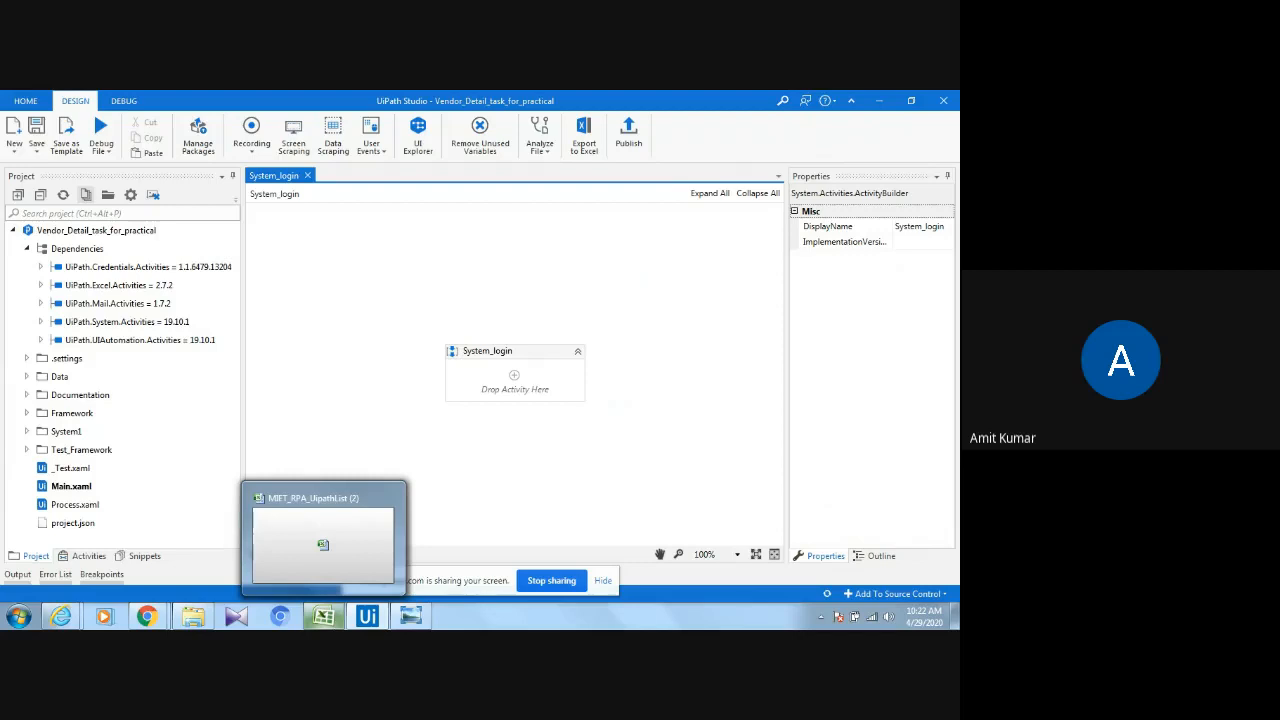
{"action": "left_click", "coordinate": [63, 619]}
{"action": "left_click", "coordinate": [90, 548]}
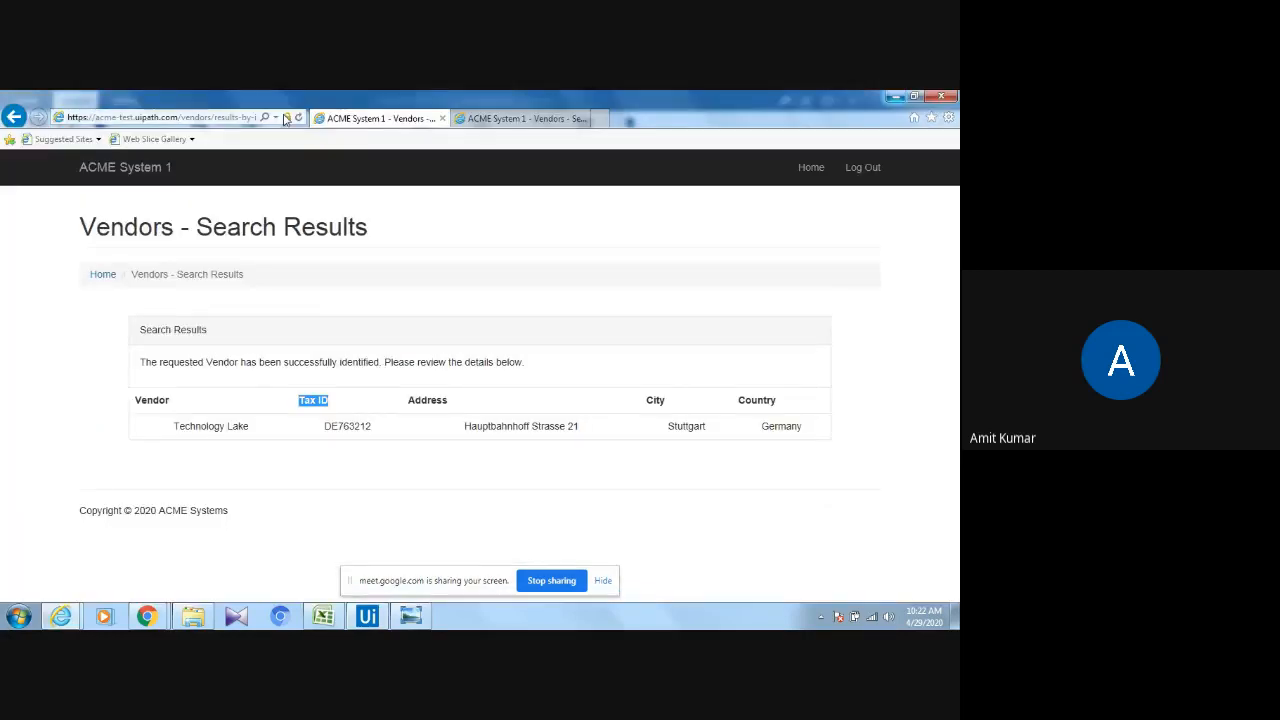
{"action": "left_click", "coordinate": [443, 119]}
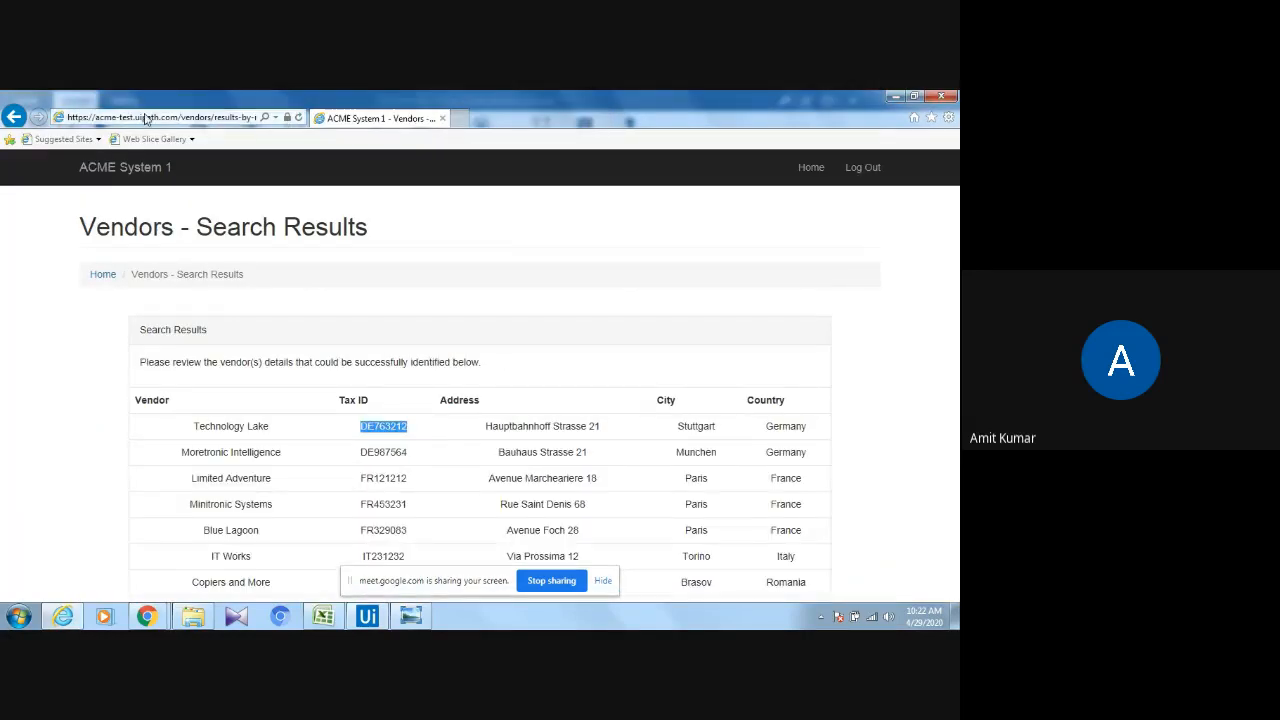
{"action": "left_click", "coordinate": [146, 117]}
{"action": "key", "text": "ctrl+c"}
{"action": "key", "text": "Return"}
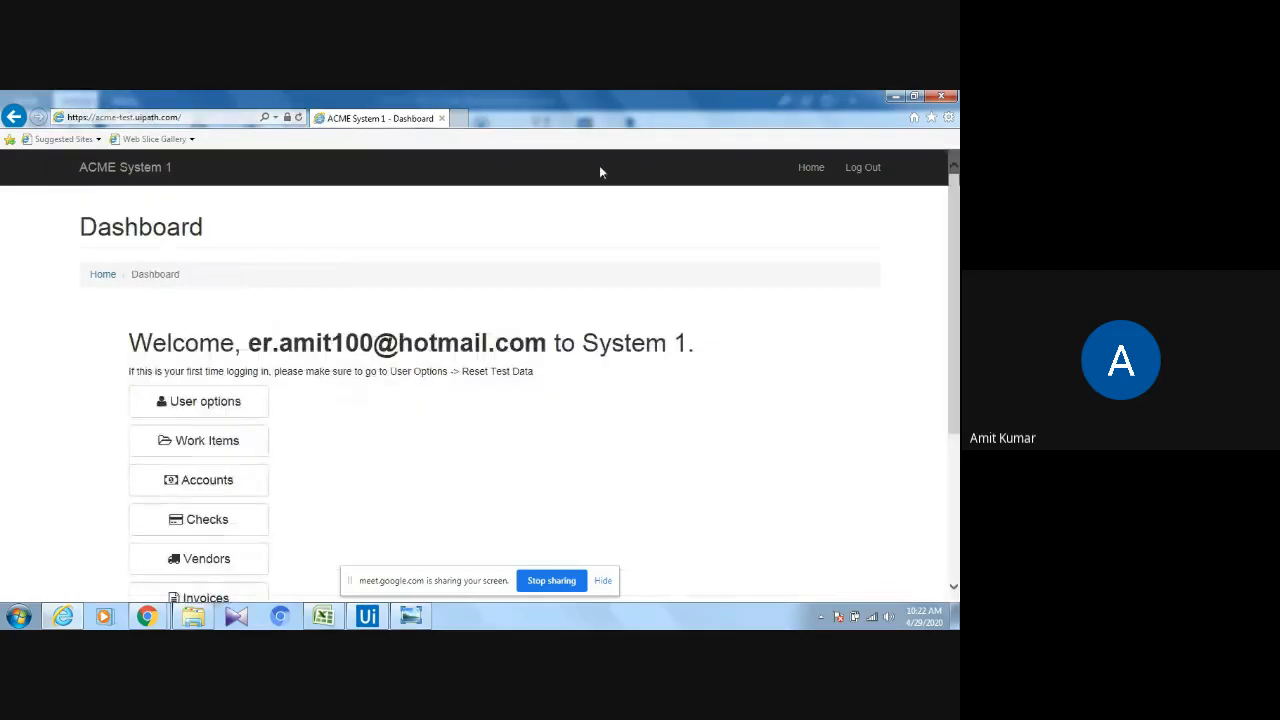
{"action": "left_click", "coordinate": [860, 170]}
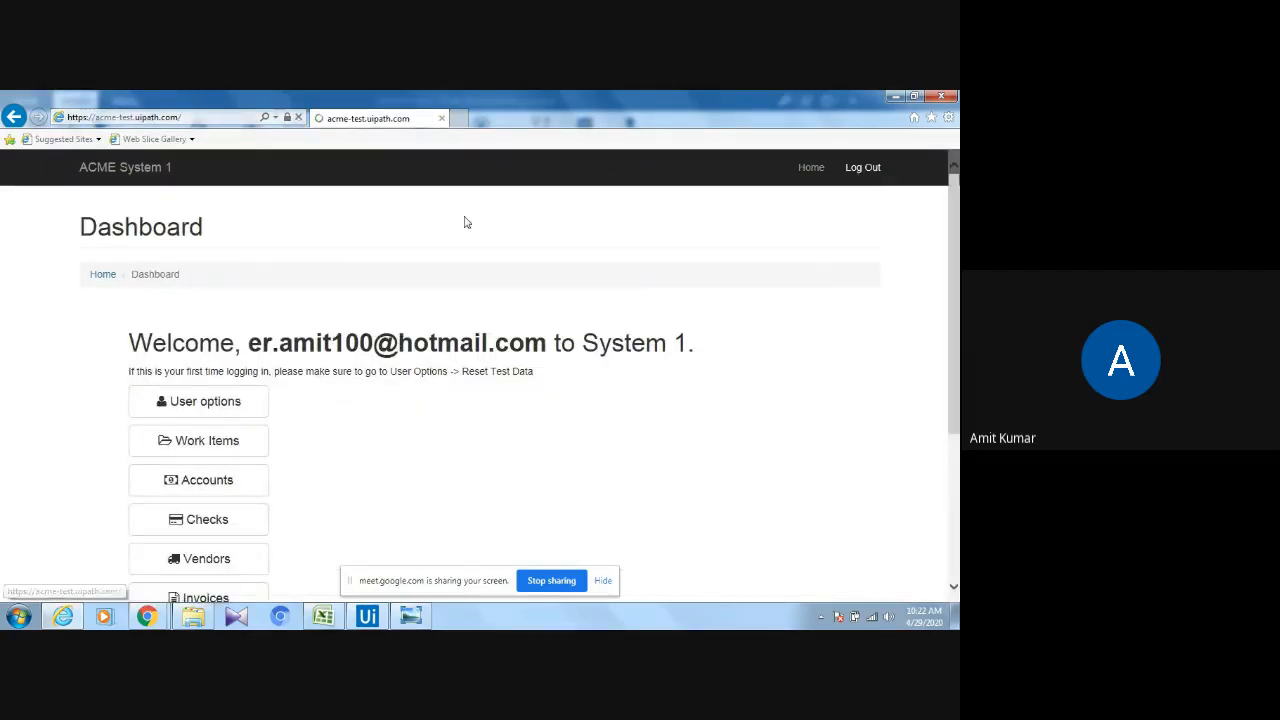
Examine the Email and Password fields of the ACME login page and return to UiPath Studio.
{"action": "left_click", "coordinate": [271, 374]}
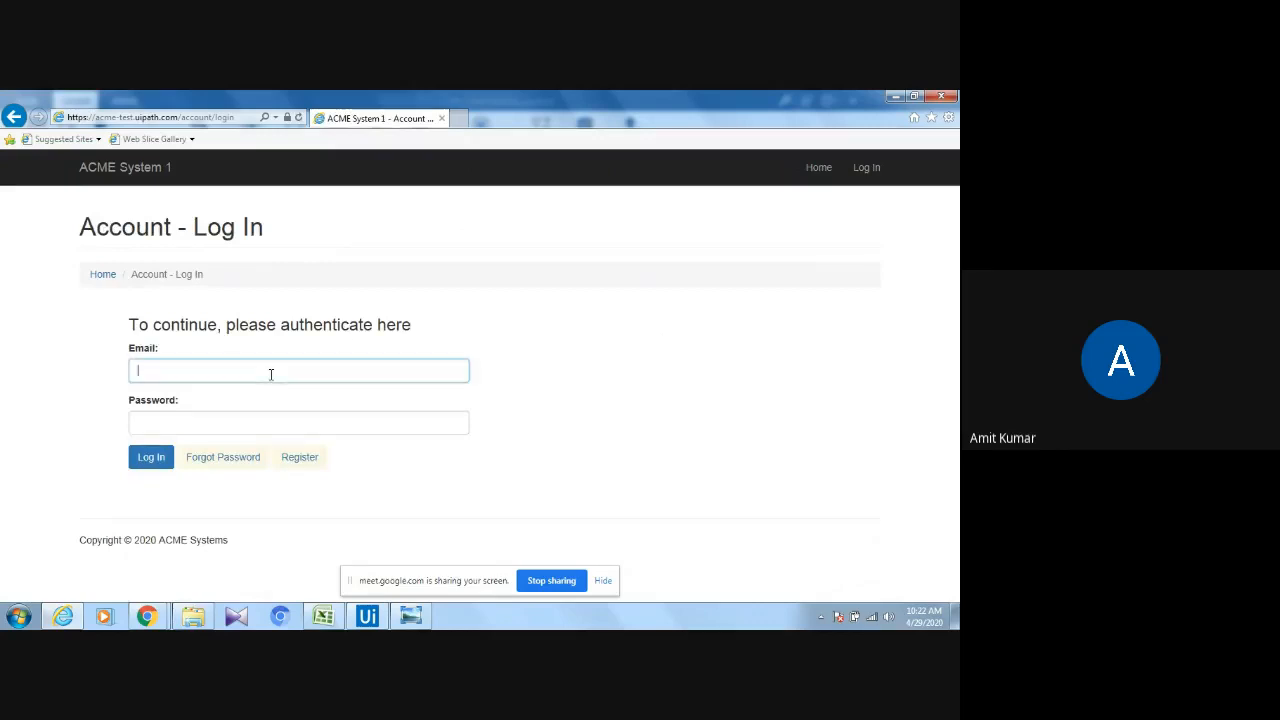
{"action": "left_click", "coordinate": [229, 431]}
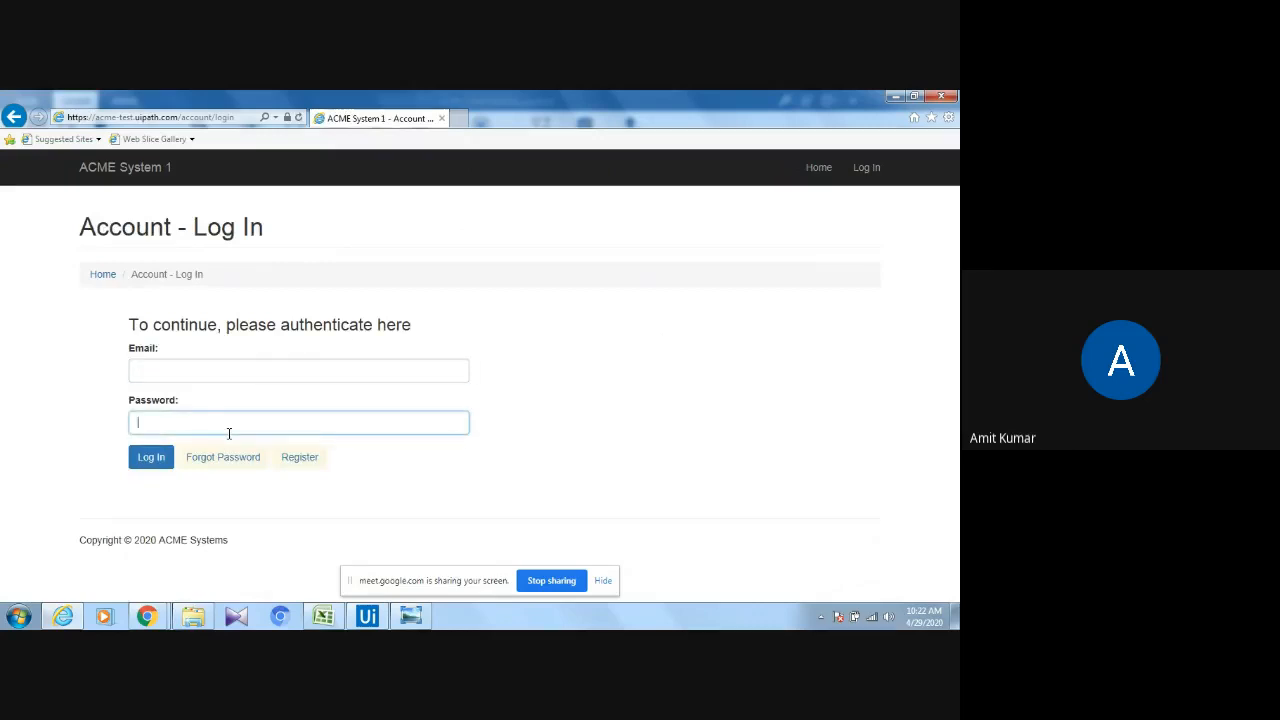
{"action": "left_click", "coordinate": [183, 369]}
{"action": "left_click", "coordinate": [228, 419]}
{"action": "left_click", "coordinate": [896, 96]}
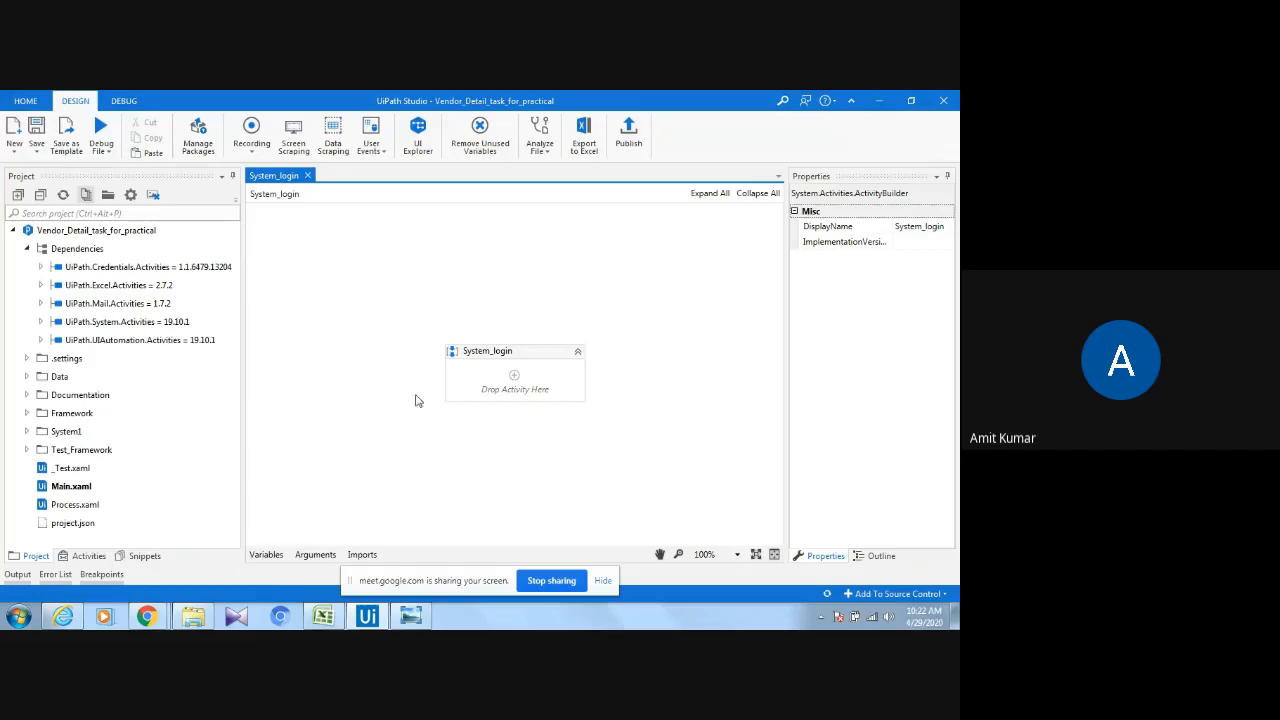
Switch to Excel and close the MIET_RPA_UipathList (2) workbook without saving its changes.
{"action": "left_click", "coordinate": [324, 617]}
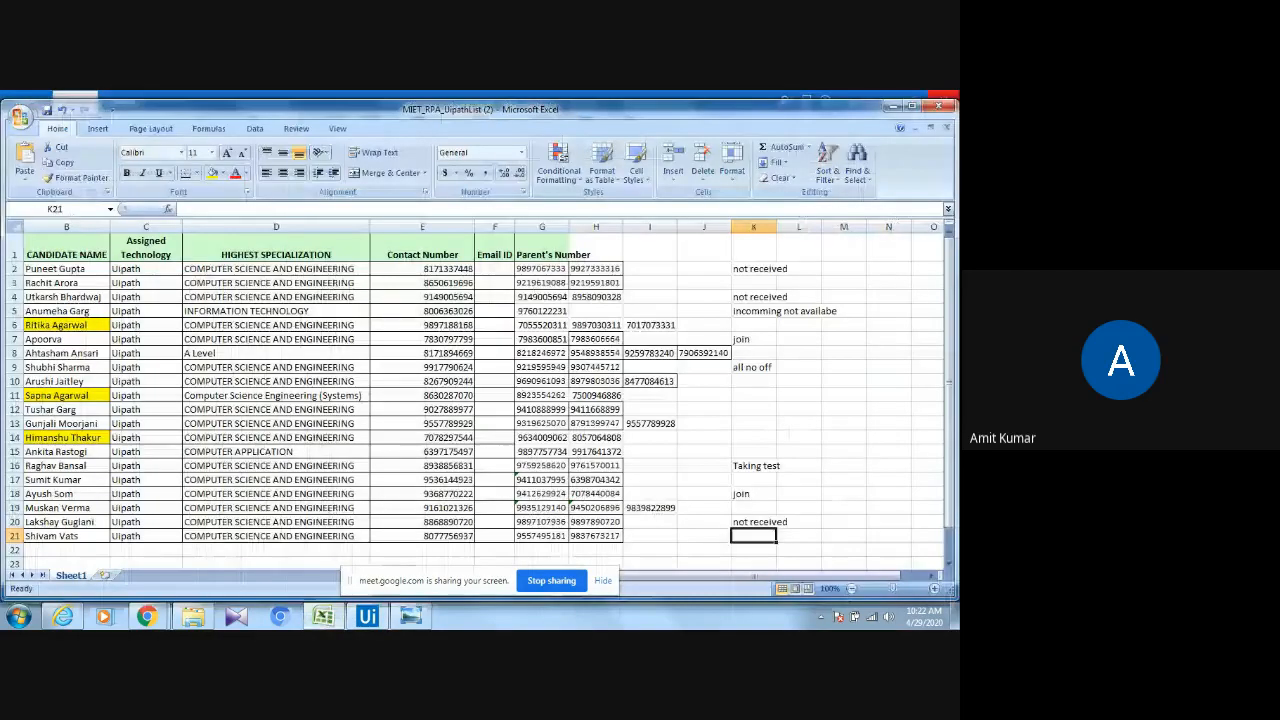
{"action": "left_click", "coordinate": [940, 105]}
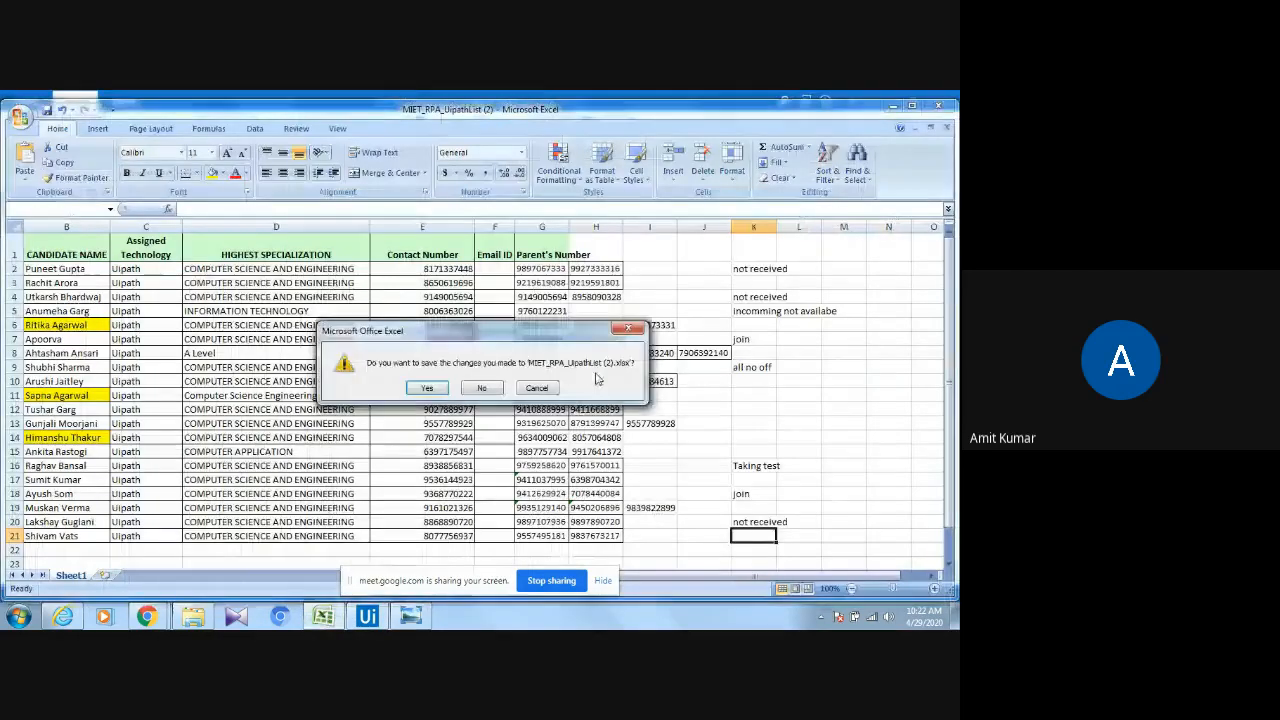
{"action": "left_click", "coordinate": [494, 397]}
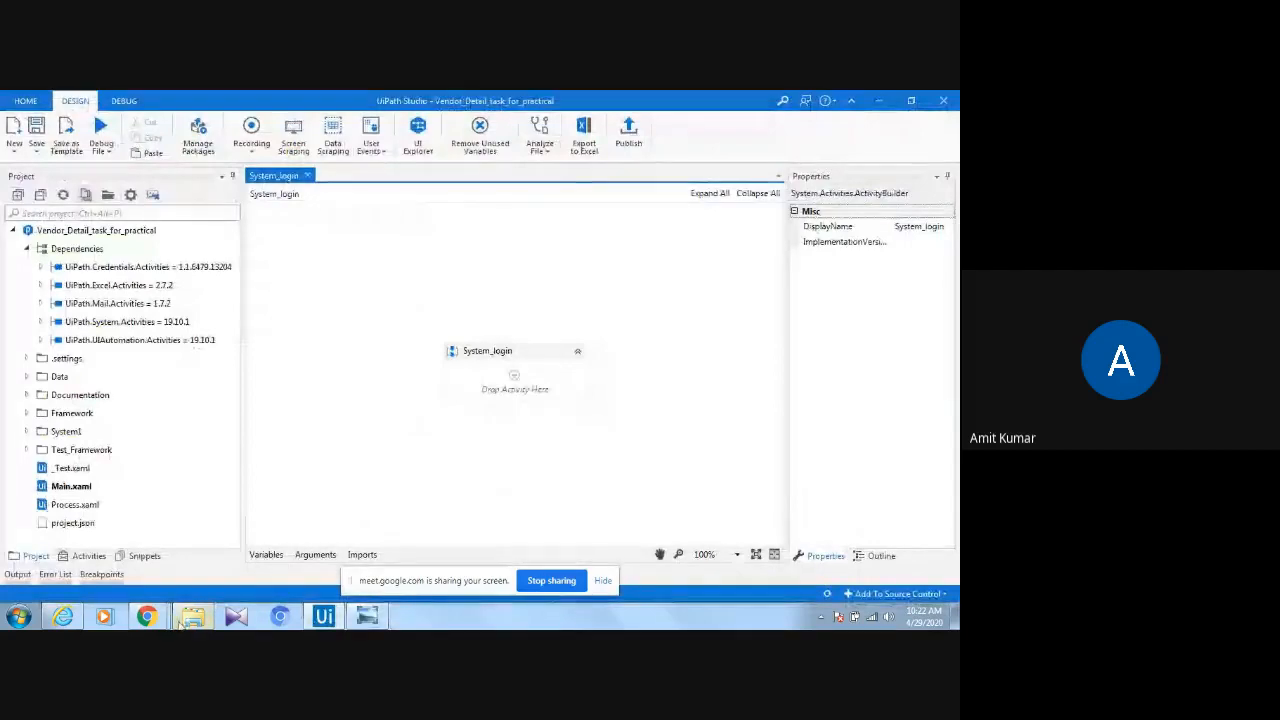
Open the Config workbook from the Data folder of the Vendor_Detail_task_for_practical project.
{"action": "left_click", "coordinate": [109, 195]}
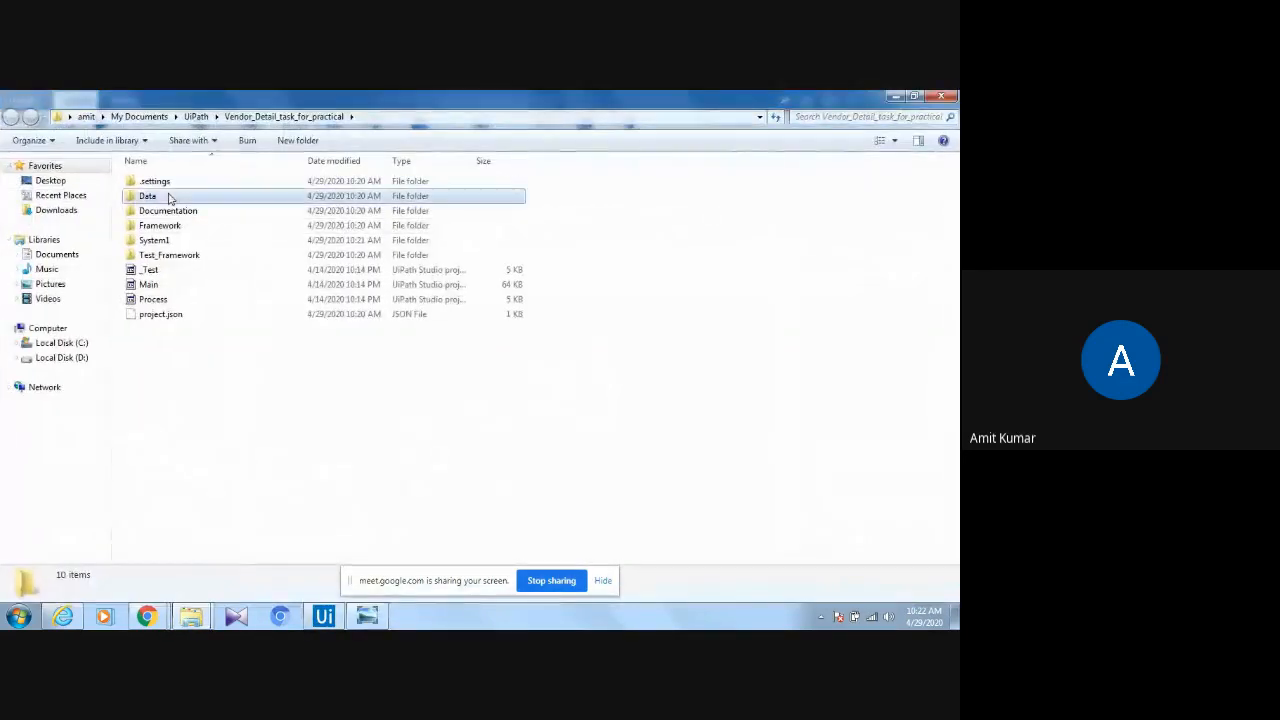
{"action": "double_click", "coordinate": [169, 198]}
{"action": "double_click", "coordinate": [168, 184]}
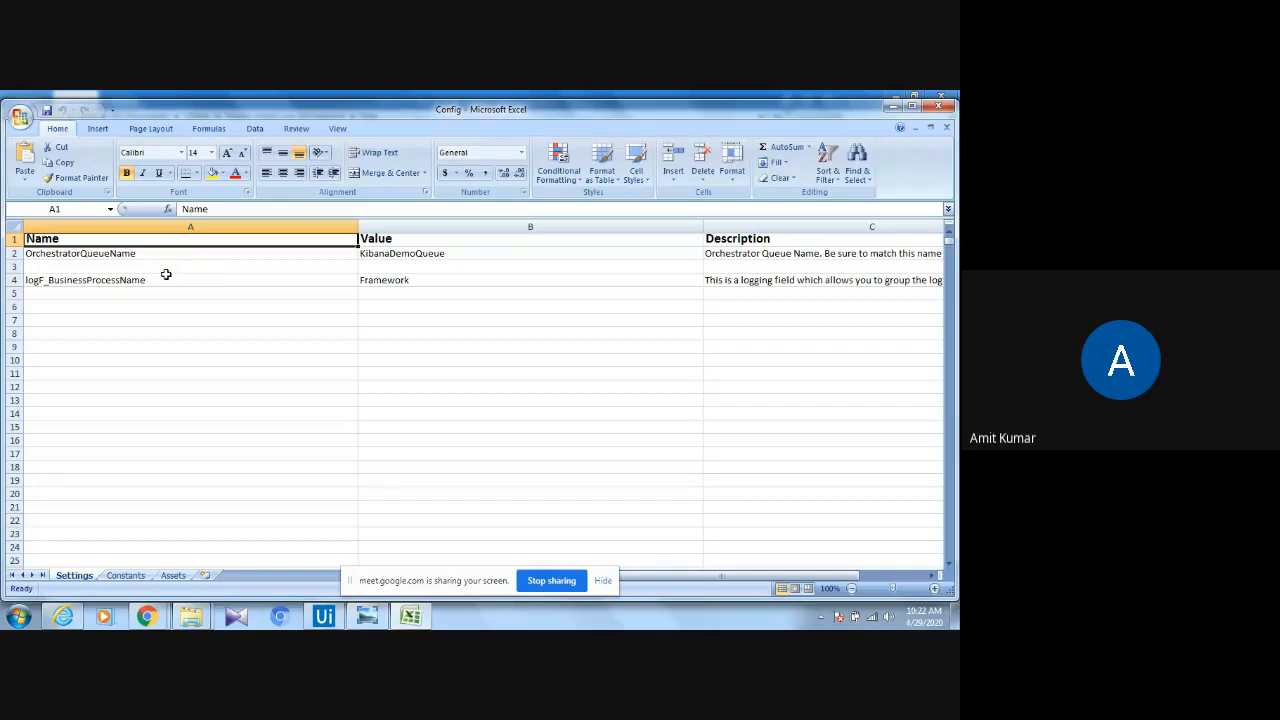
Add a setting named System_URL in cell A5 of the Settings sheet.
{"action": "left_click", "coordinate": [102, 268]}
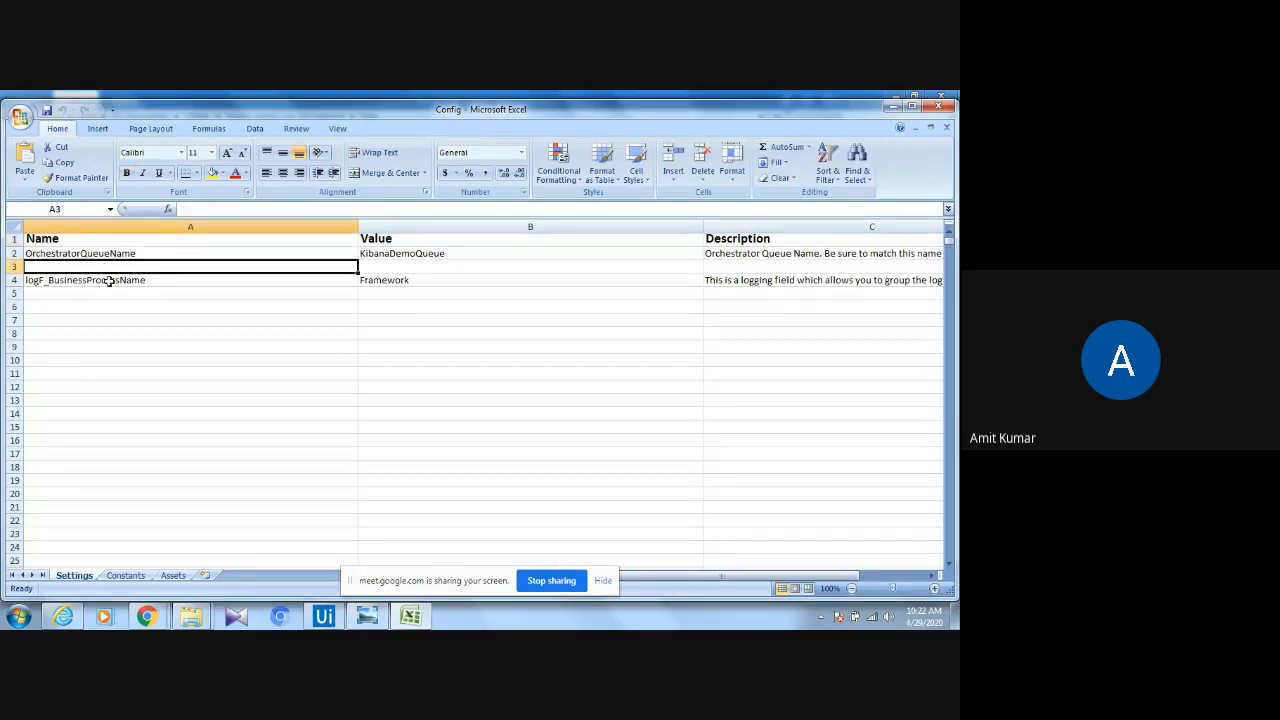
{"action": "left_click", "coordinate": [111, 292]}
{"action": "type", "text": "S"}
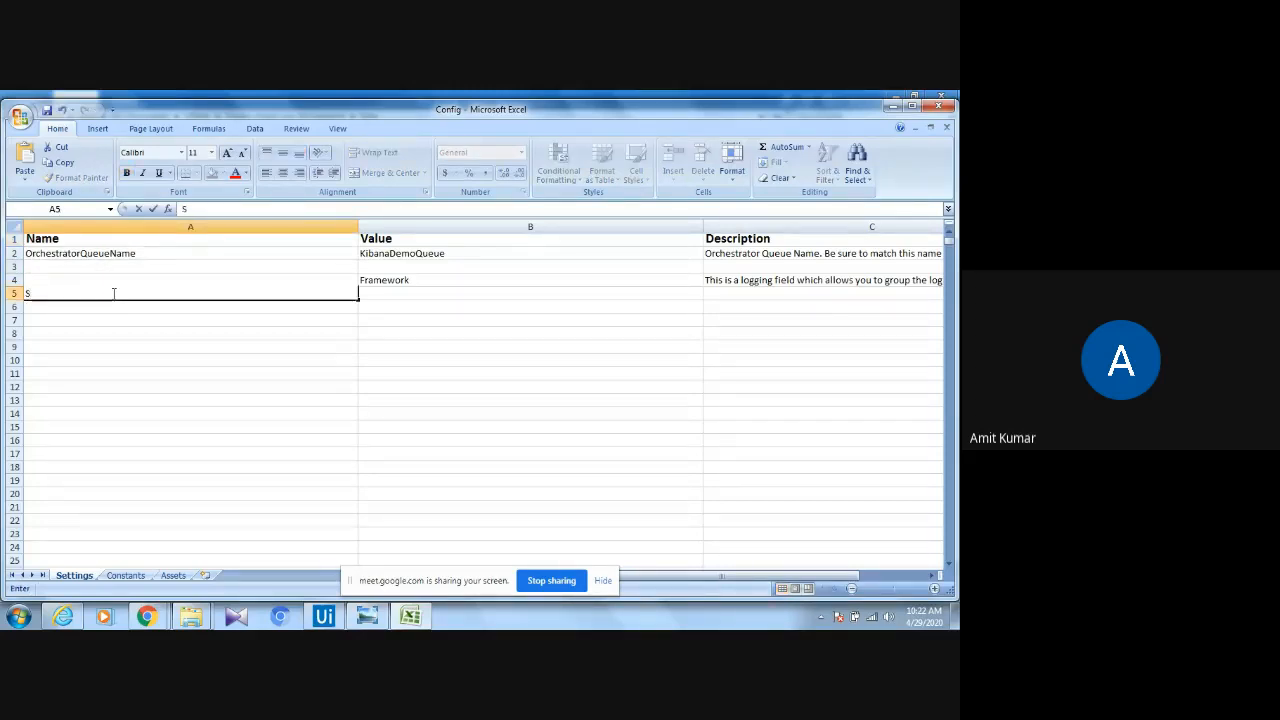
{"action": "type", "text": "ystem_URL"}
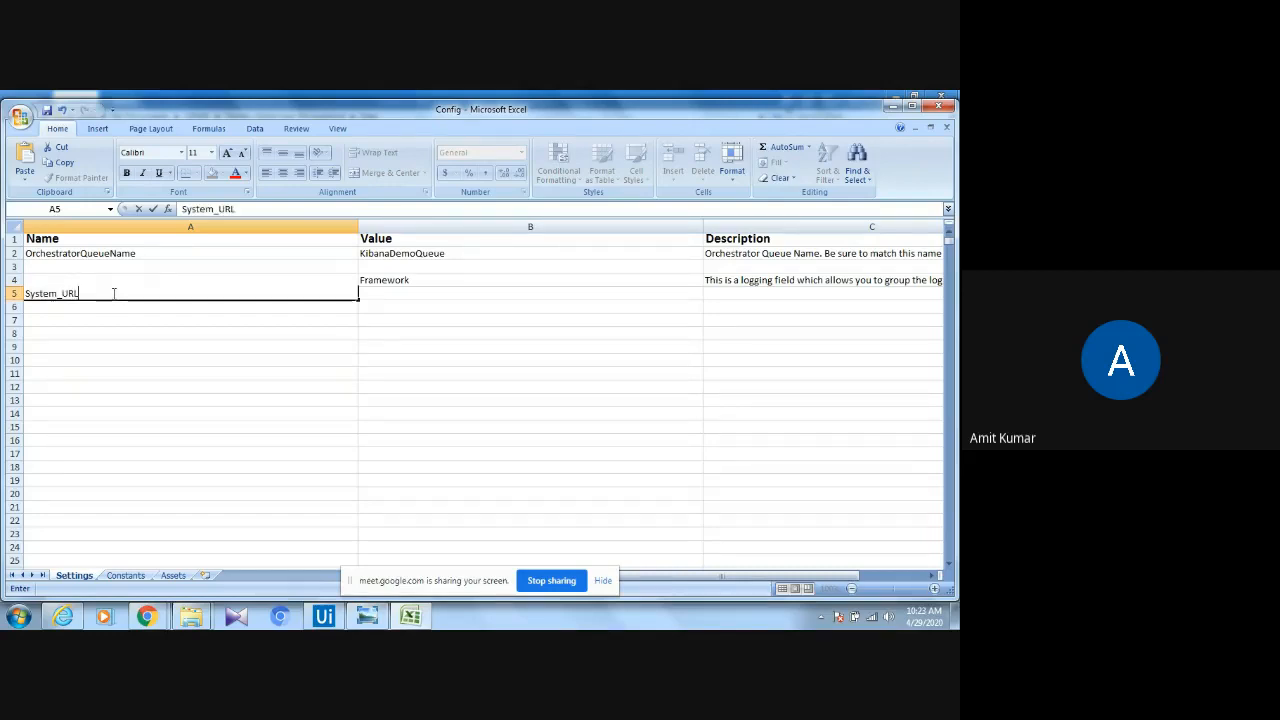
{"action": "key", "text": "Tab"}
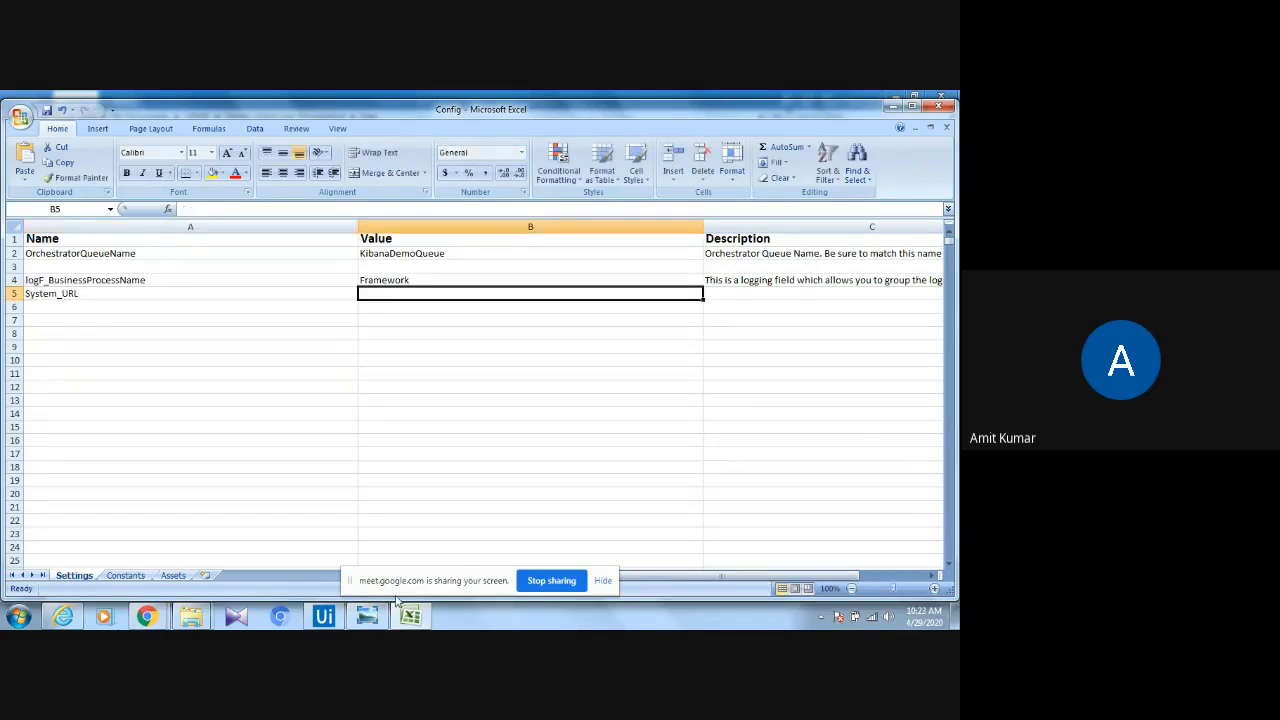
{"action": "left_click", "coordinate": [328, 622]}
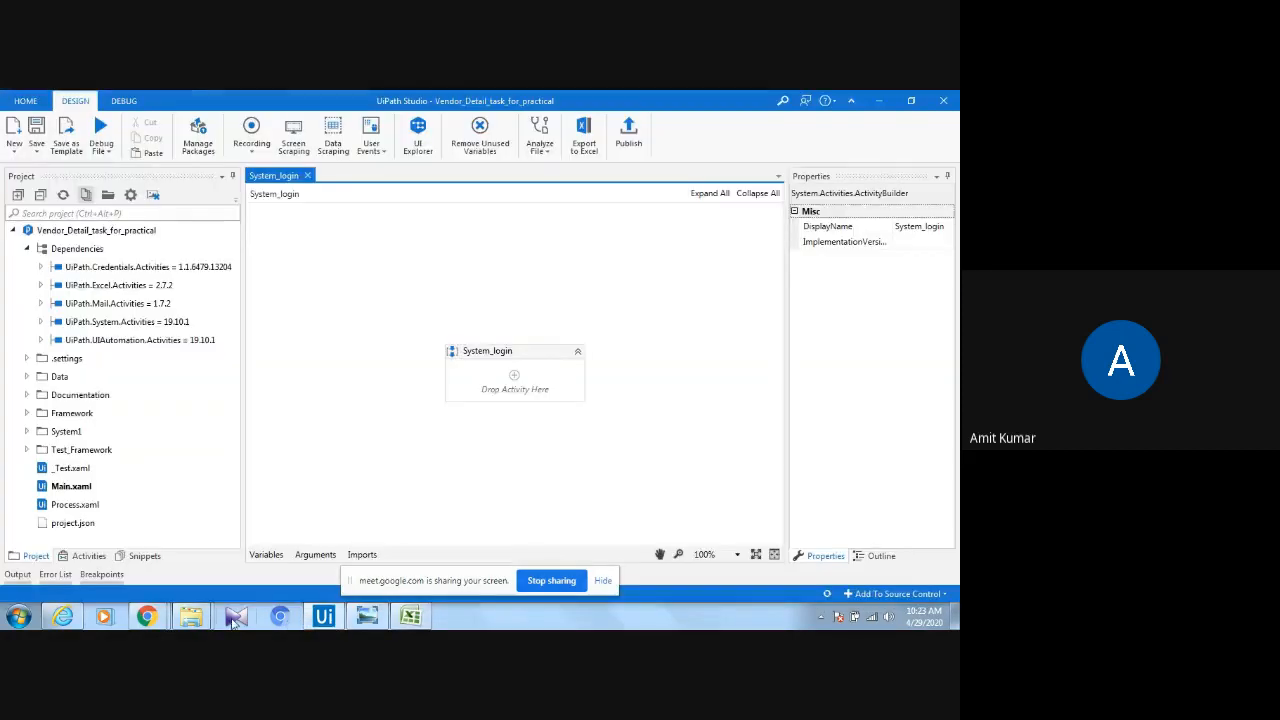
{"action": "mouse_move", "coordinate": [190, 616]}
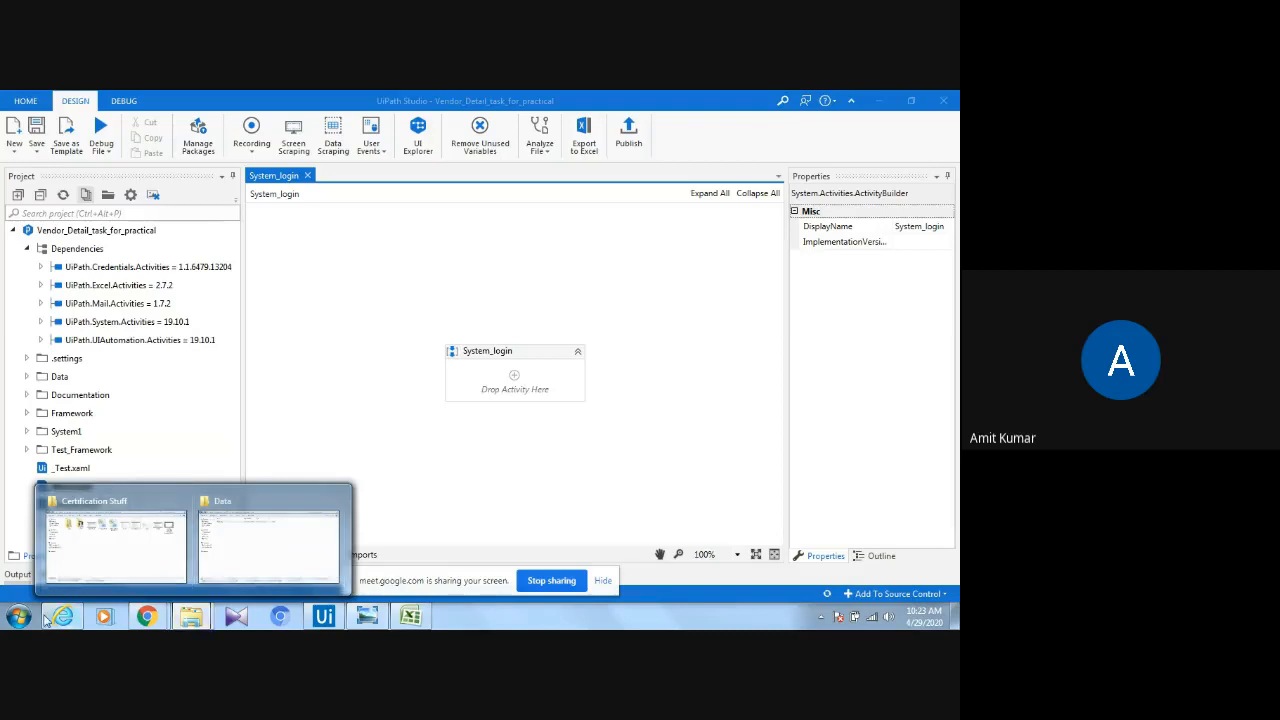
{"action": "left_click", "coordinate": [63, 617]}
{"action": "left_click", "coordinate": [180, 117]}
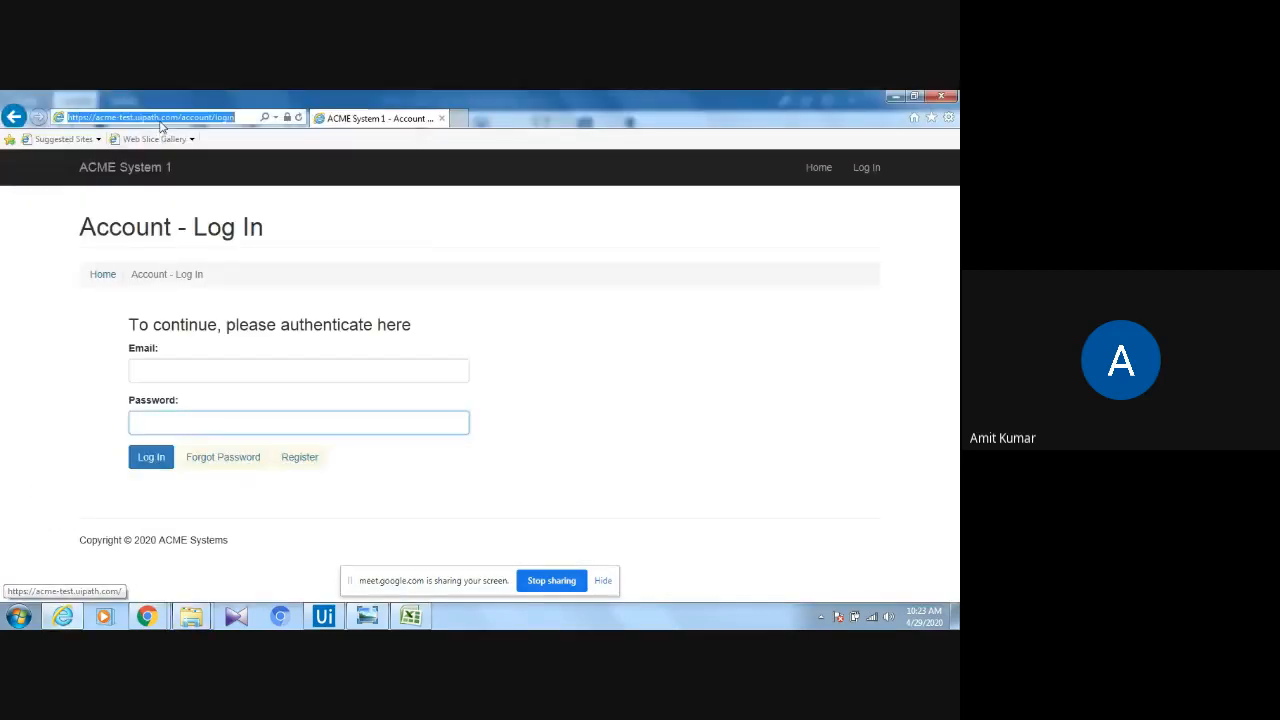
{"action": "left_click_drag", "start_coordinate": [180, 117], "coordinate": [56, 120]}
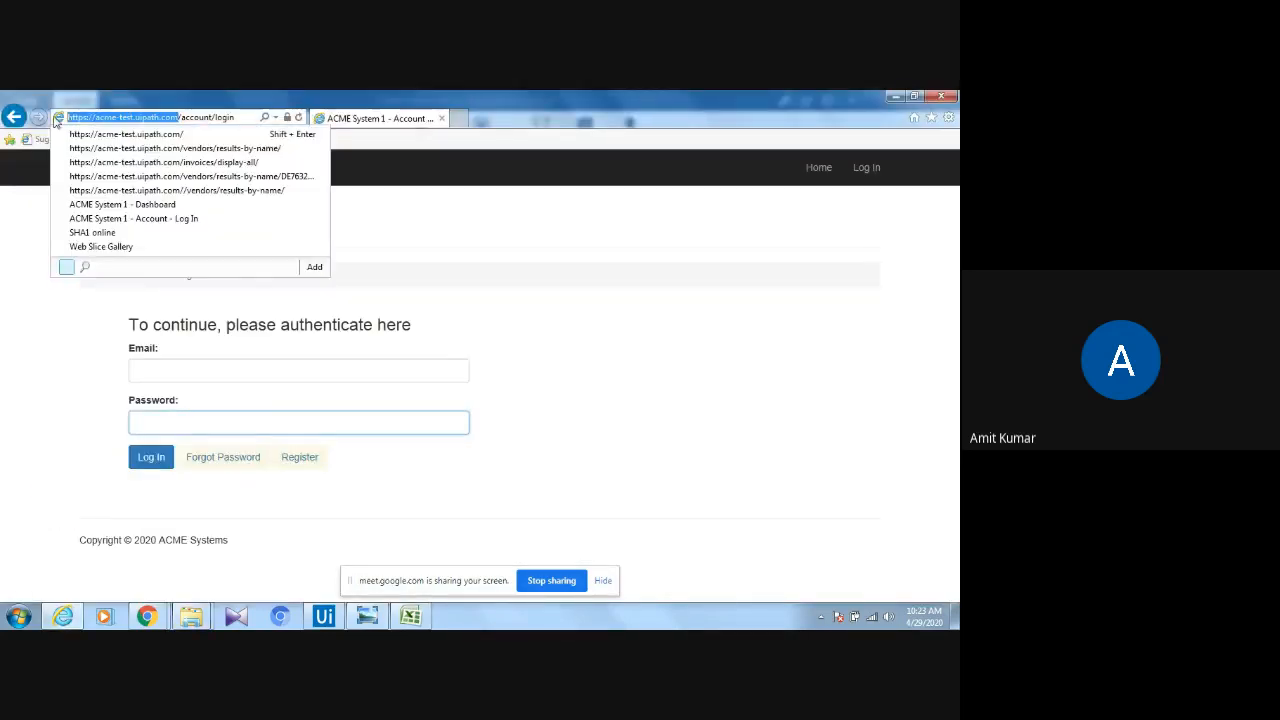
{"action": "left_click", "coordinate": [896, 96]}
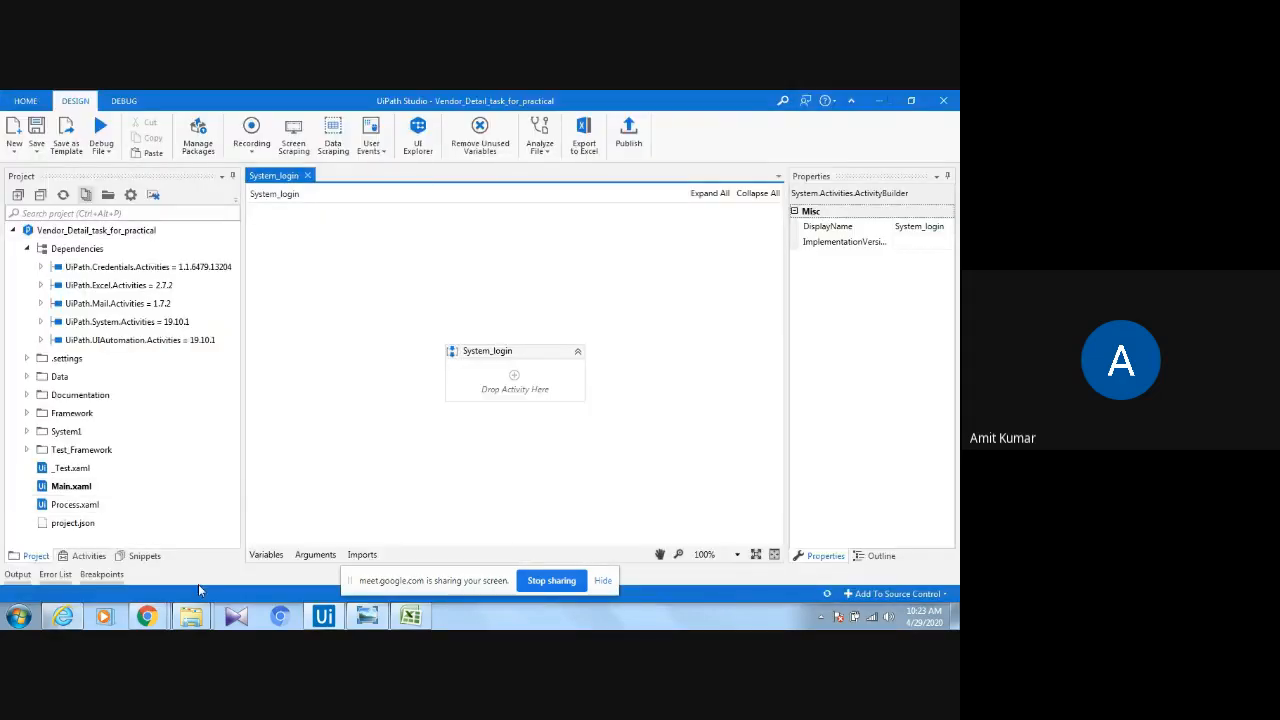
{"action": "left_click", "coordinate": [411, 617]}
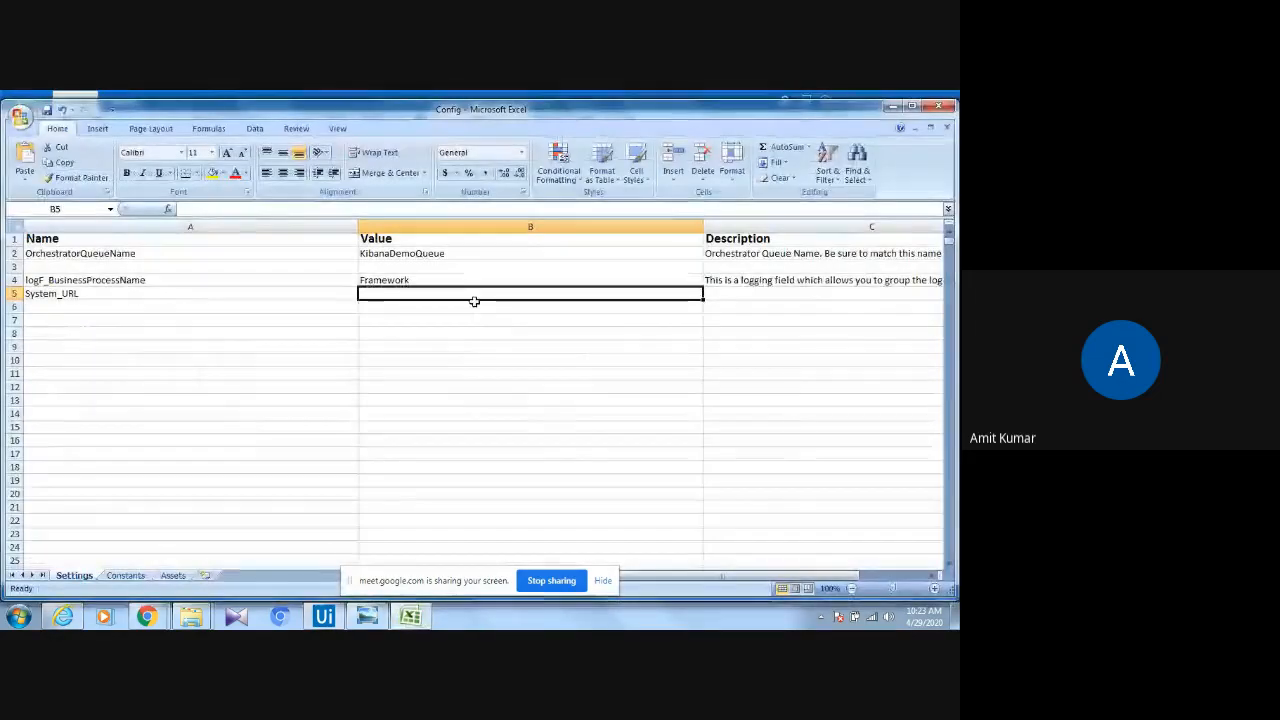
{"action": "key", "text": "ctrl+v"}
{"action": "left_click", "coordinate": [266, 337]}
Add a setting named System_Credential in cell A6 and select its value cell B6.
{"action": "left_click", "coordinate": [80, 305]}
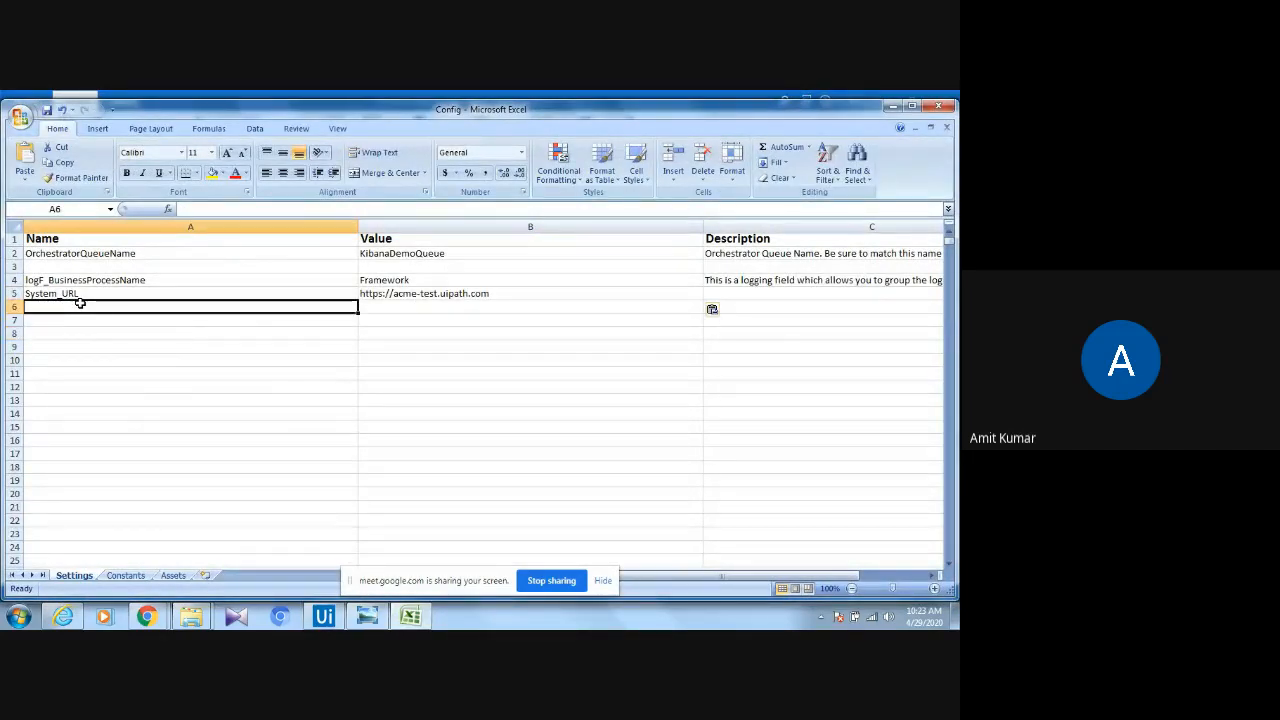
{"action": "type", "text": "S"}
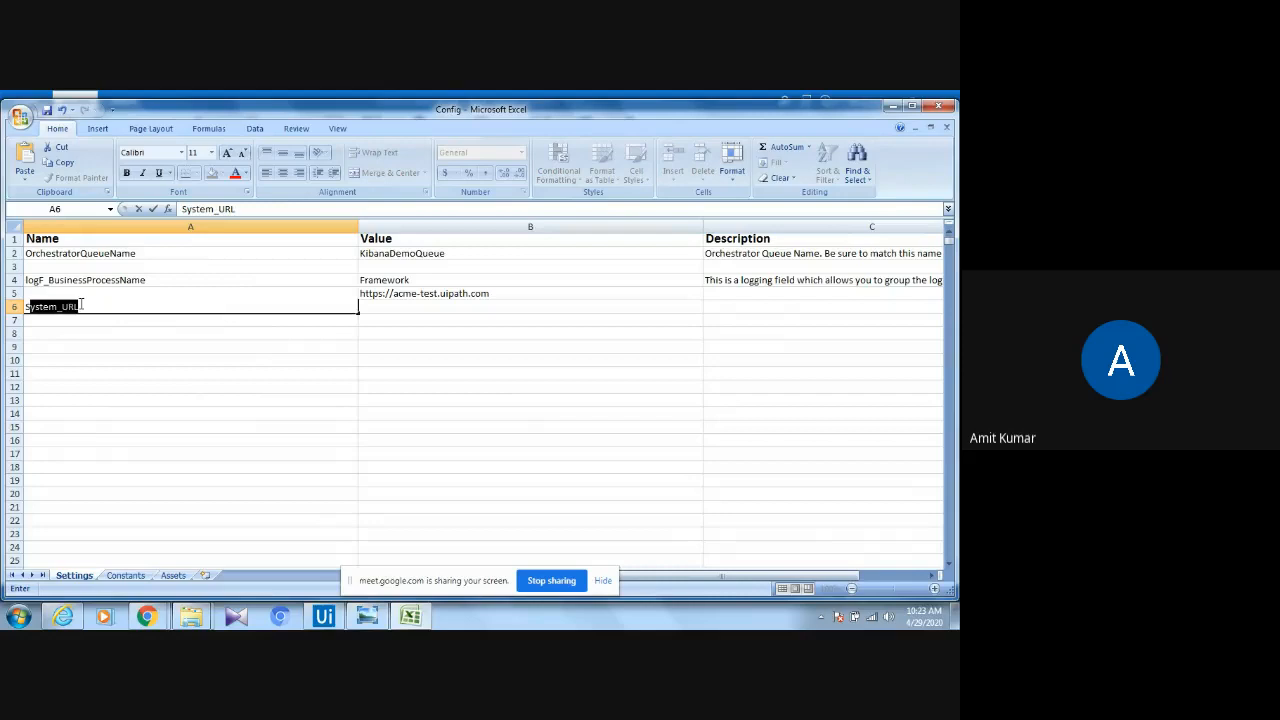
{"action": "left_click", "coordinate": [277, 209]}
{"action": "key", "text": "BackSpace"}
{"action": "key", "text": "BackSpace"}
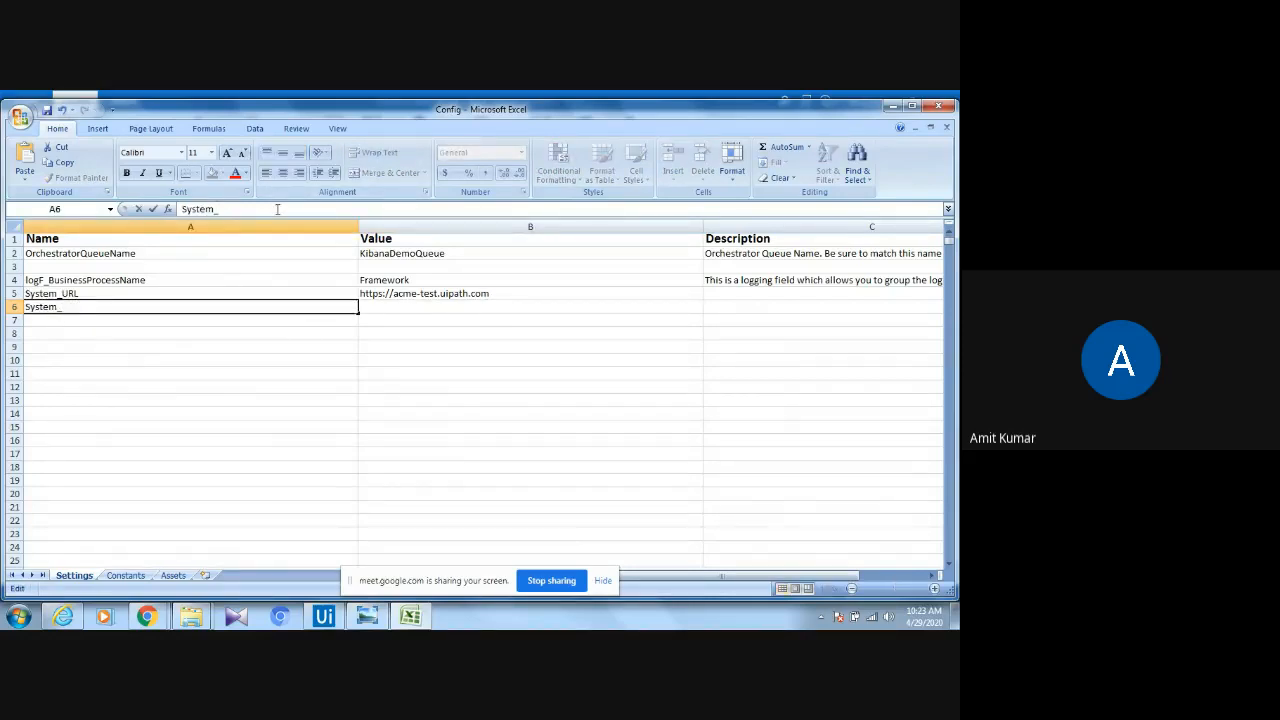
{"action": "type", "text": "Credential"}
{"action": "left_click", "coordinate": [422, 306]}
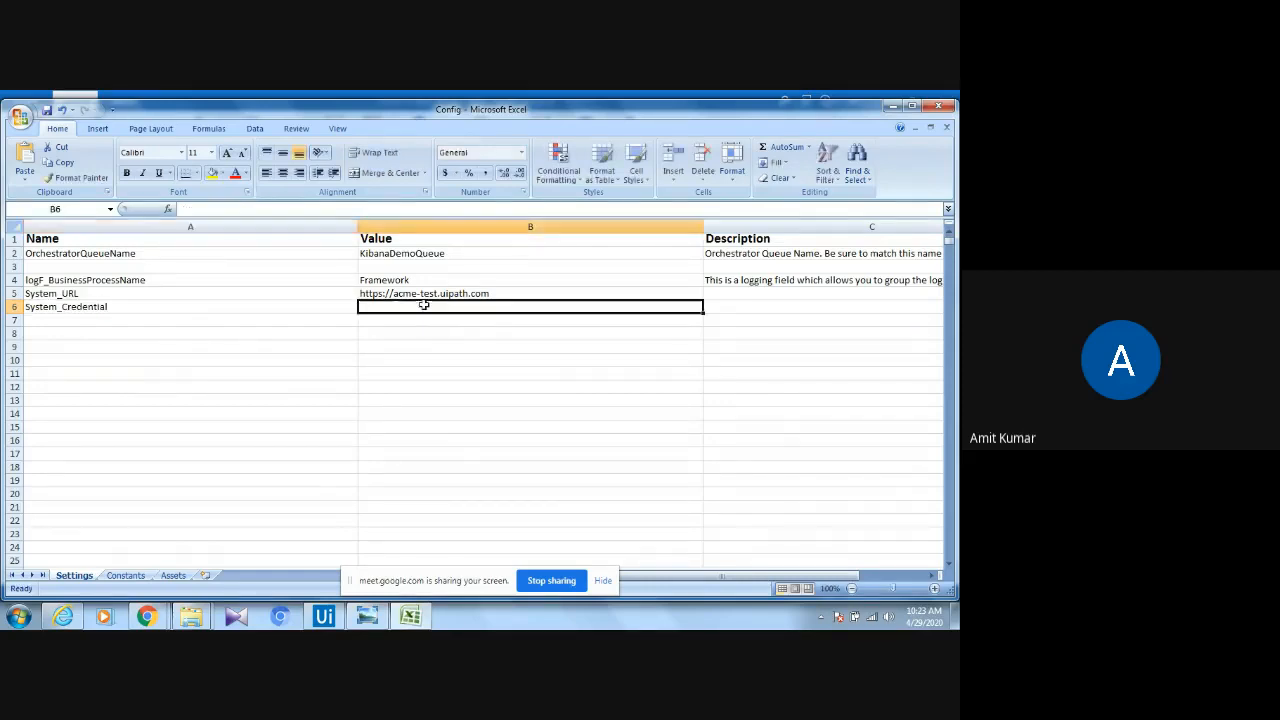
Check the System1 folder in UiPath Studio and the REFramework constraints in the Task 2 image, and return to the Config workbook.
{"action": "left_click", "coordinate": [892, 106]}
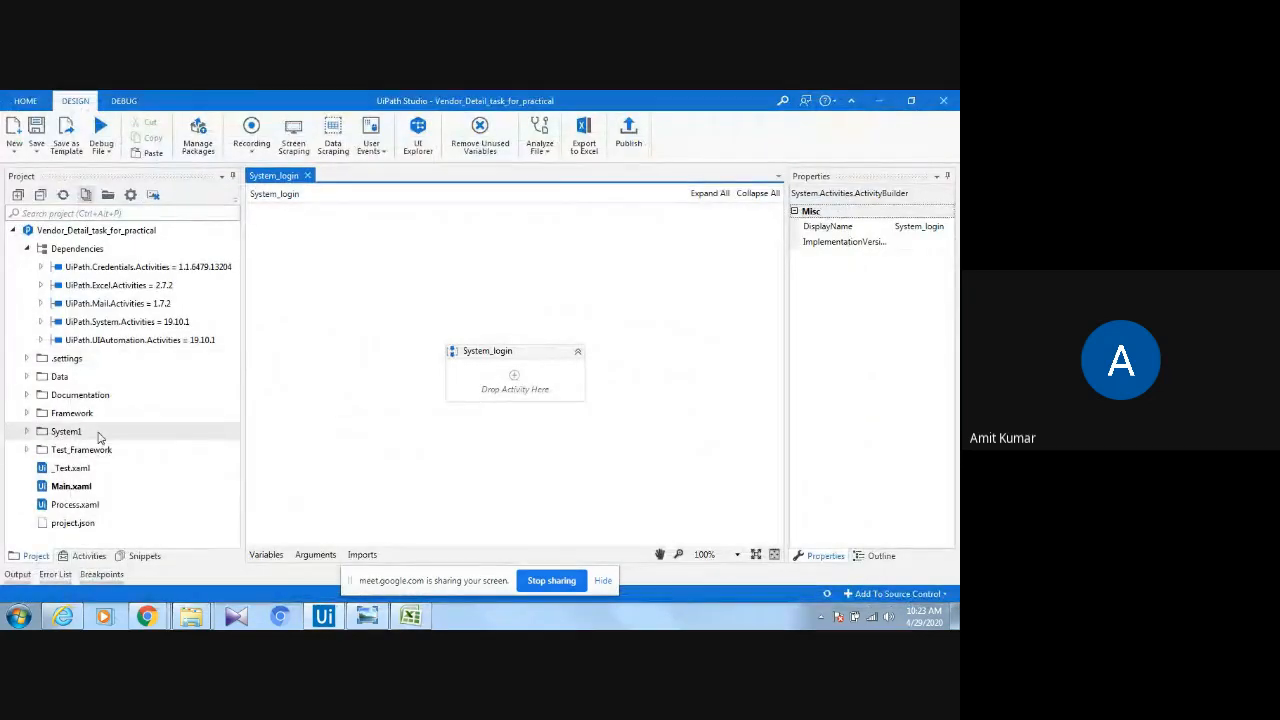
{"action": "left_click", "coordinate": [96, 433]}
{"action": "left_click", "coordinate": [27, 433]}
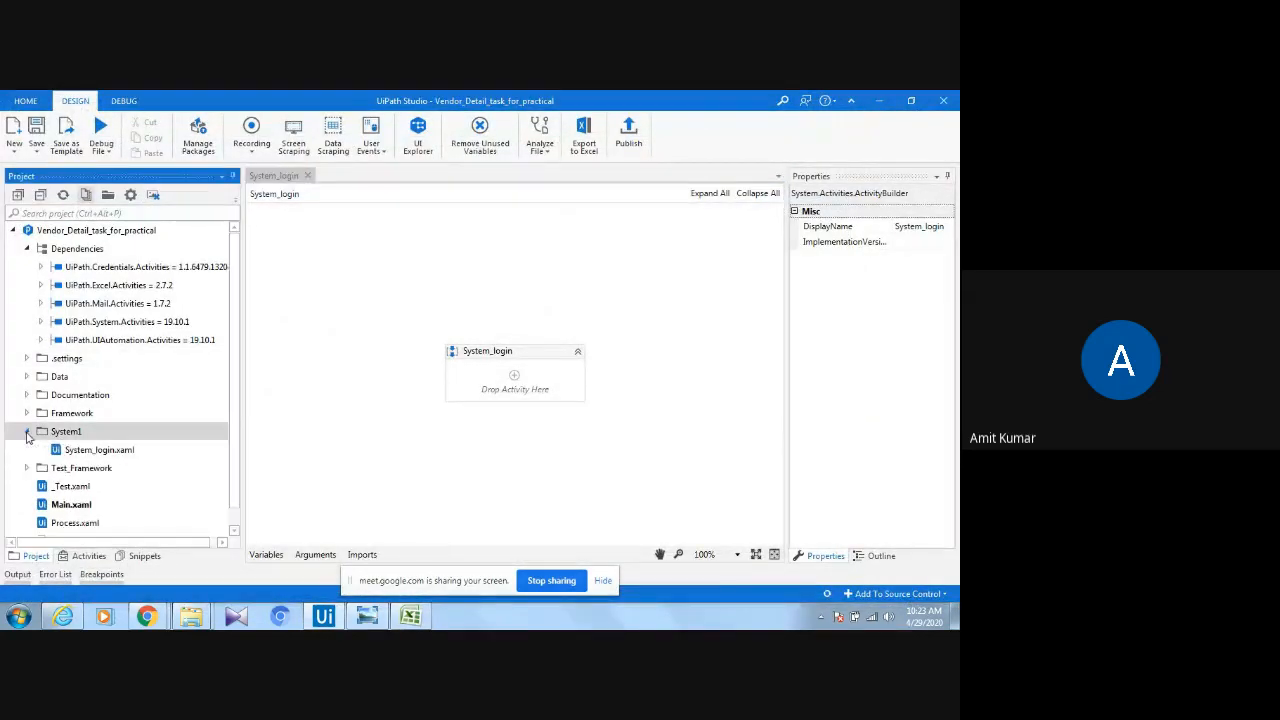
{"action": "left_click", "coordinate": [27, 433]}
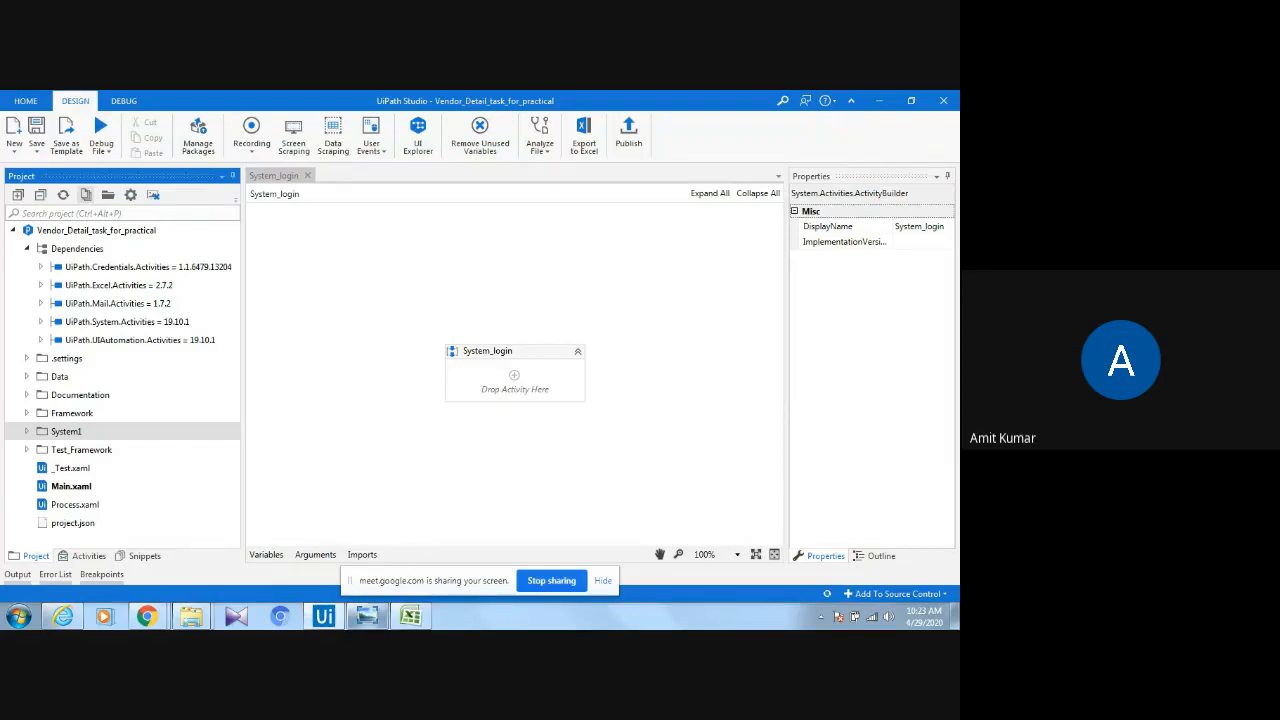
{"action": "left_click", "coordinate": [367, 615]}
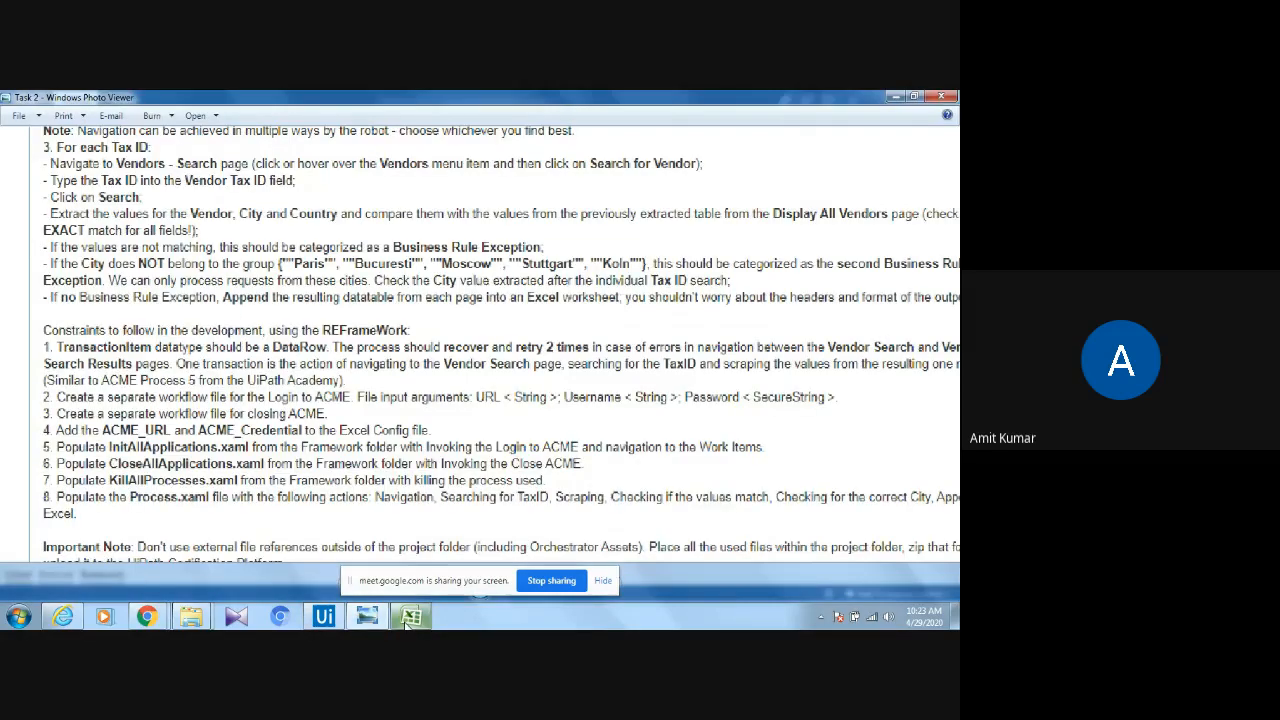
{"action": "left_click", "coordinate": [410, 616]}
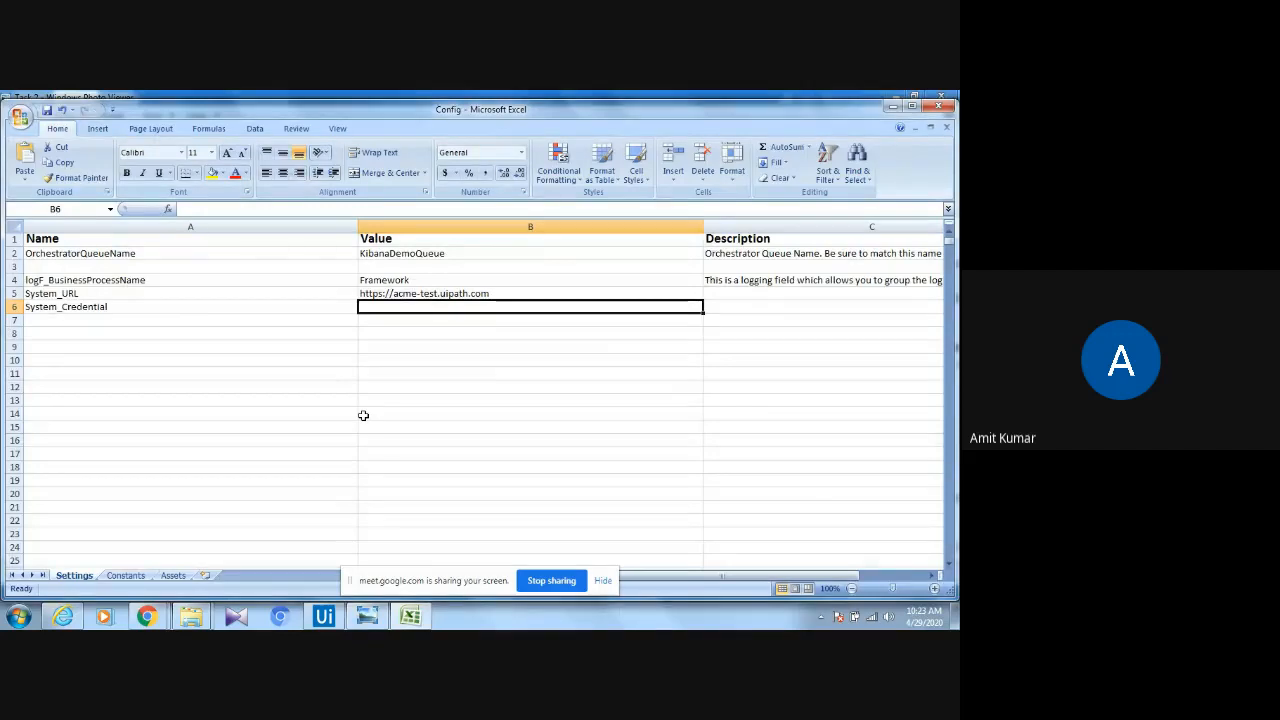
Switch to Chrome, open the UiPath Platform home page in a new tab and enter the listed Orchestrator service.
{"action": "left_click", "coordinate": [147, 616]}
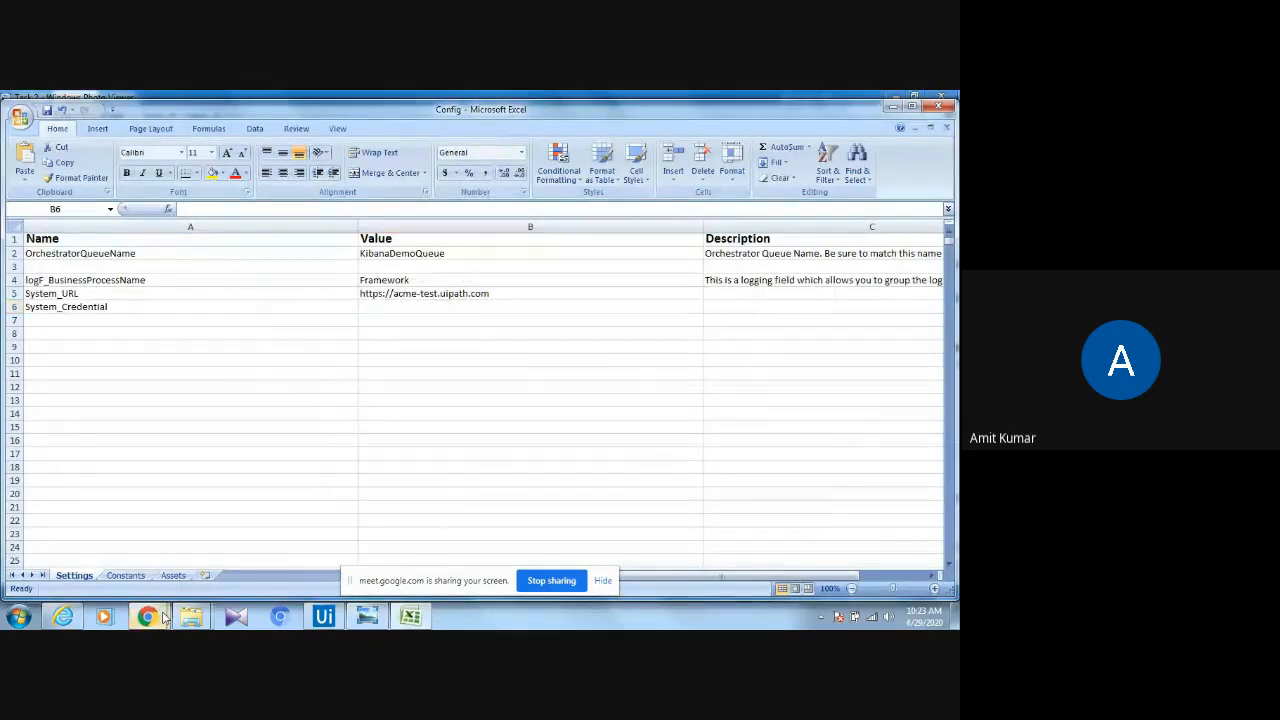
{"action": "left_click", "coordinate": [105, 553]}
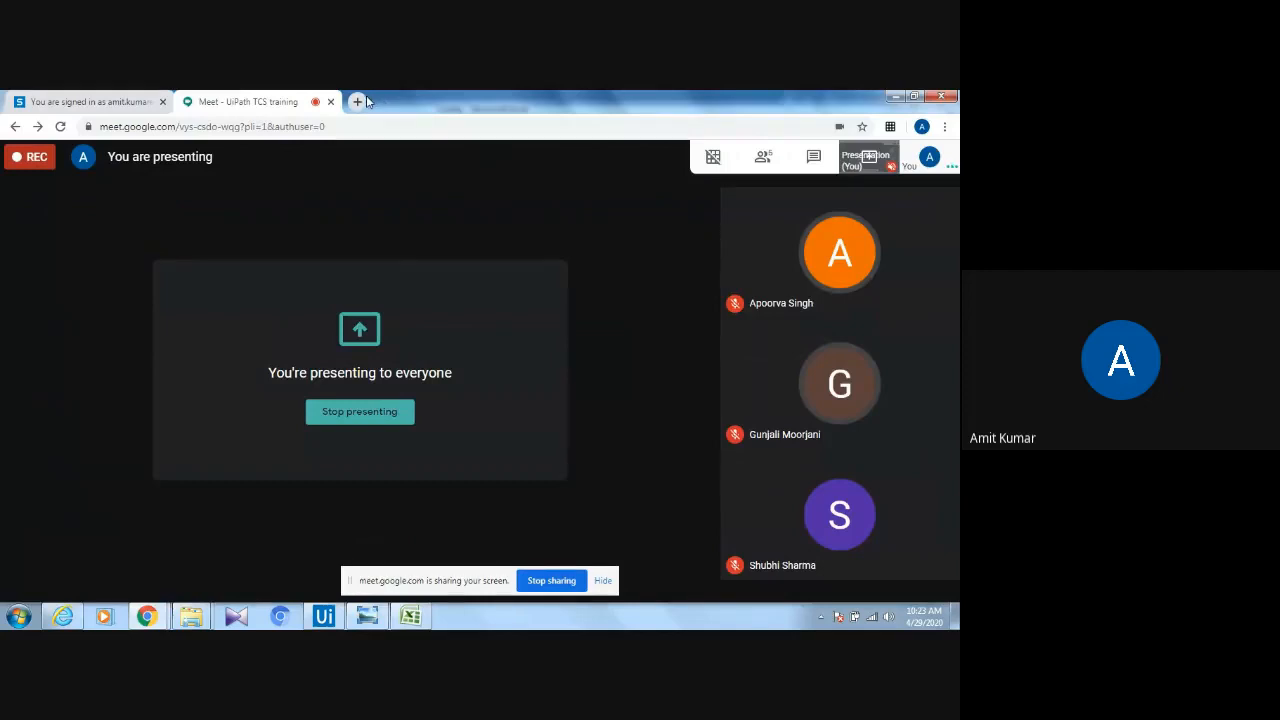
{"action": "left_click", "coordinate": [358, 101]}
{"action": "type", "text": "pl"}
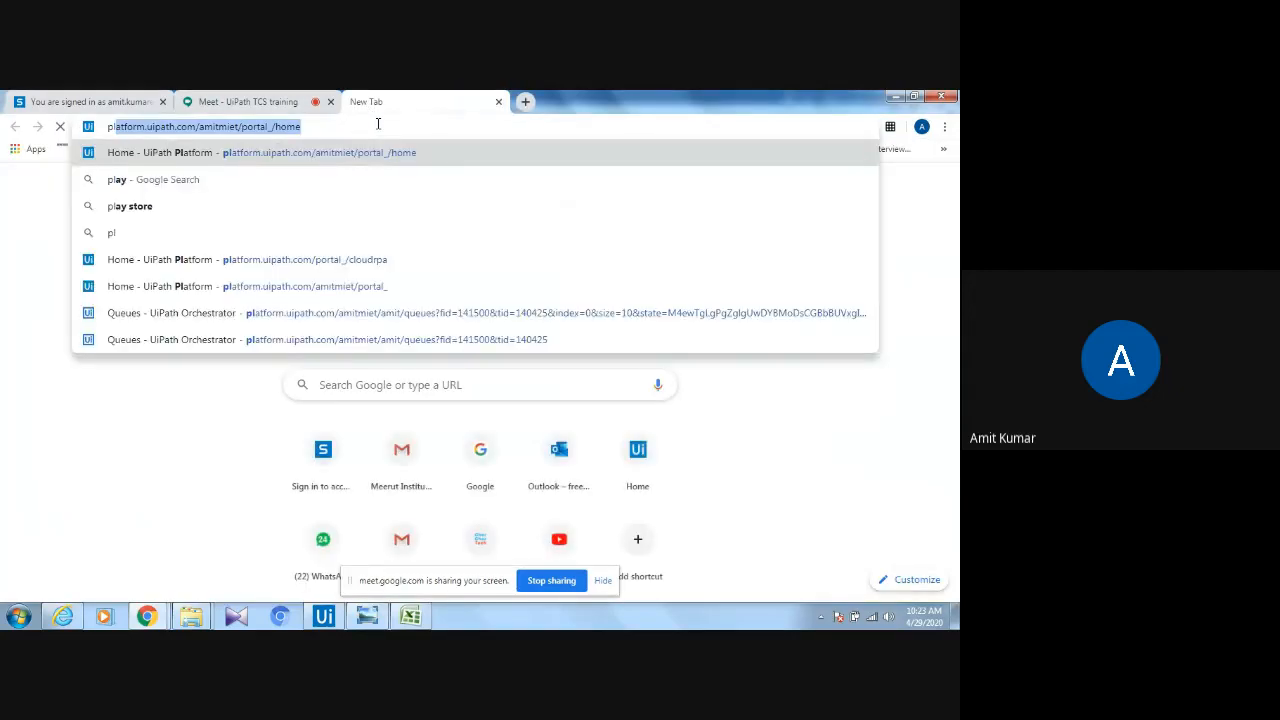
{"action": "key", "text": "Return"}
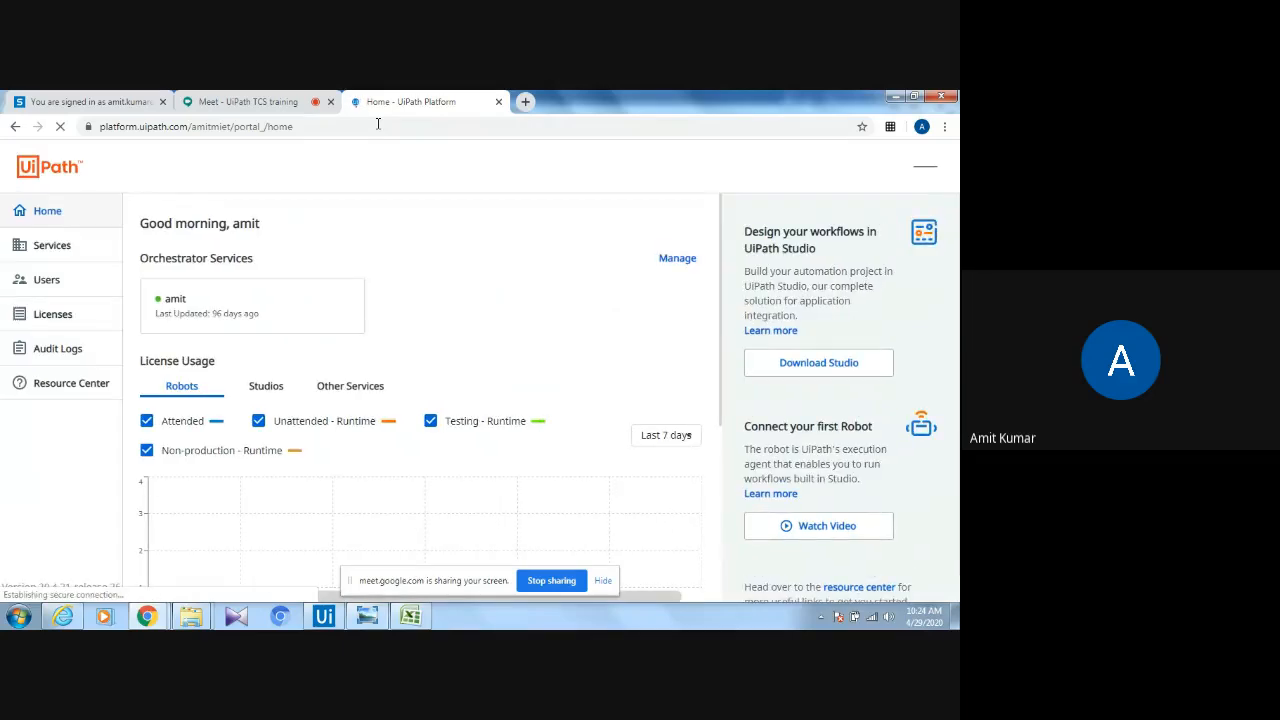
{"action": "left_click", "coordinate": [175, 300]}
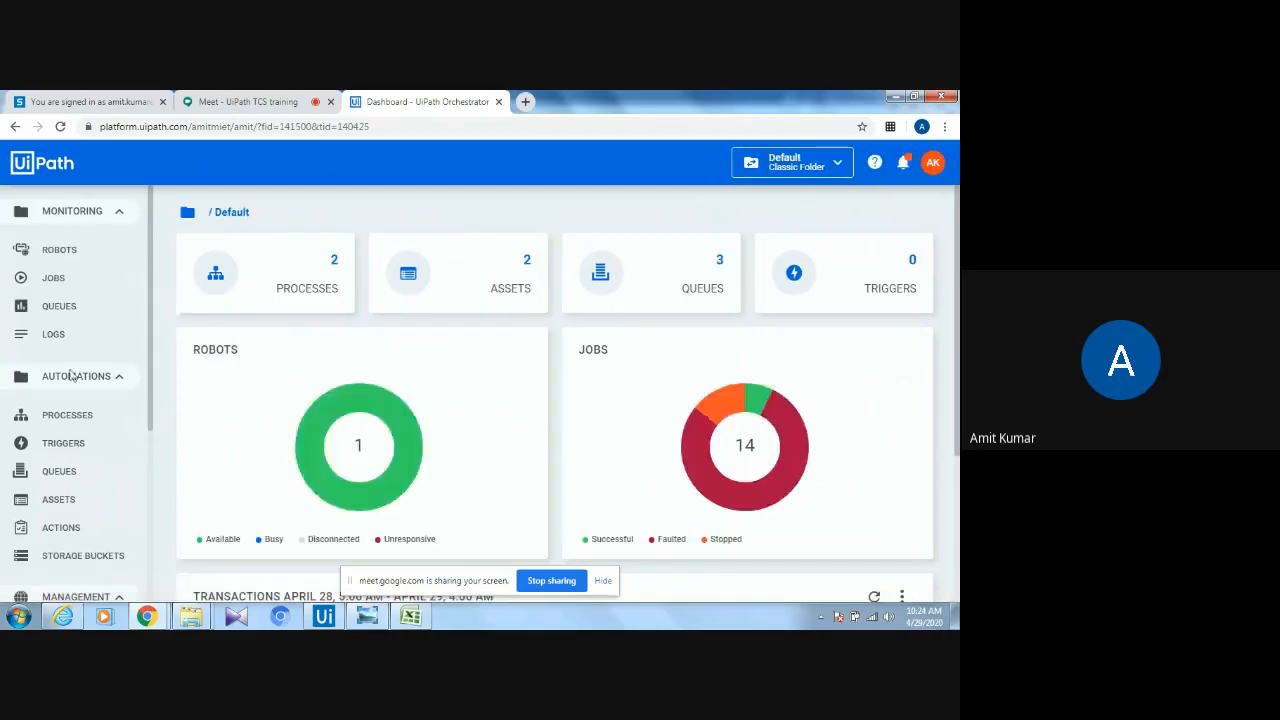
Open the Assets page of the Default folder in Orchestrator and check the ACME_Credential entry.
{"action": "left_click_drag", "start_coordinate": [150, 401], "coordinate": [148, 455]}
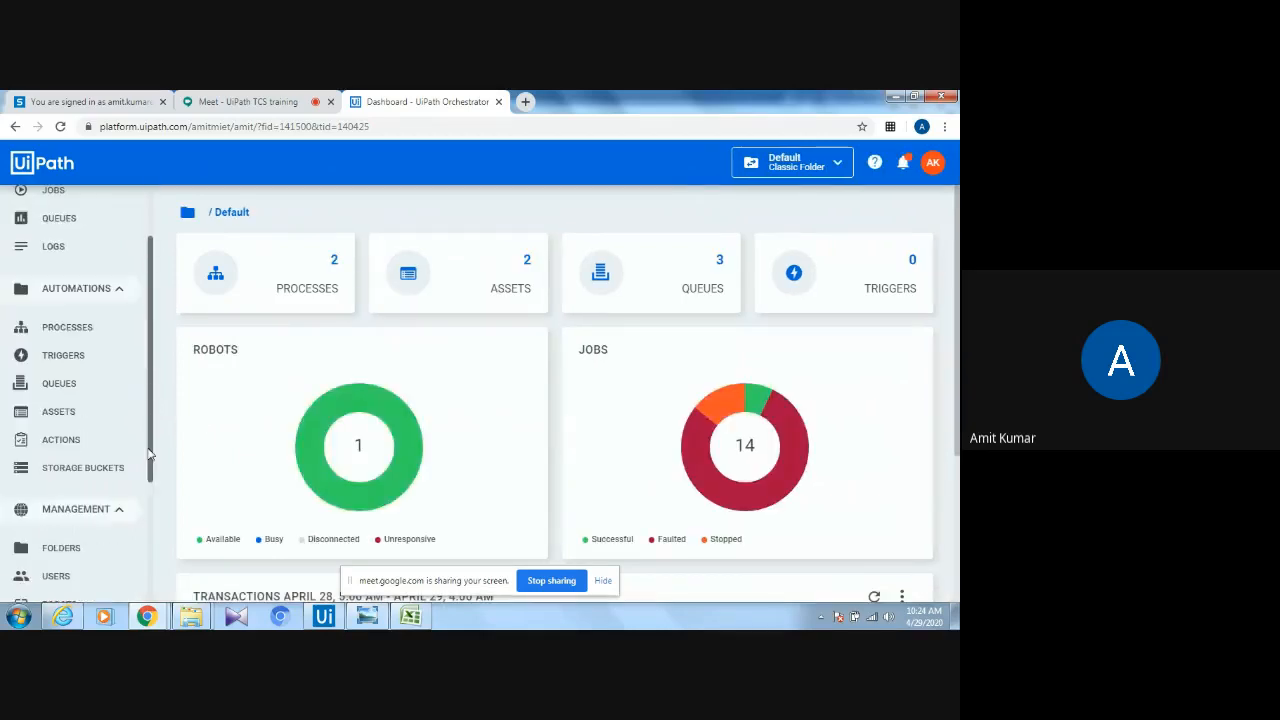
{"action": "left_click", "coordinate": [66, 418]}
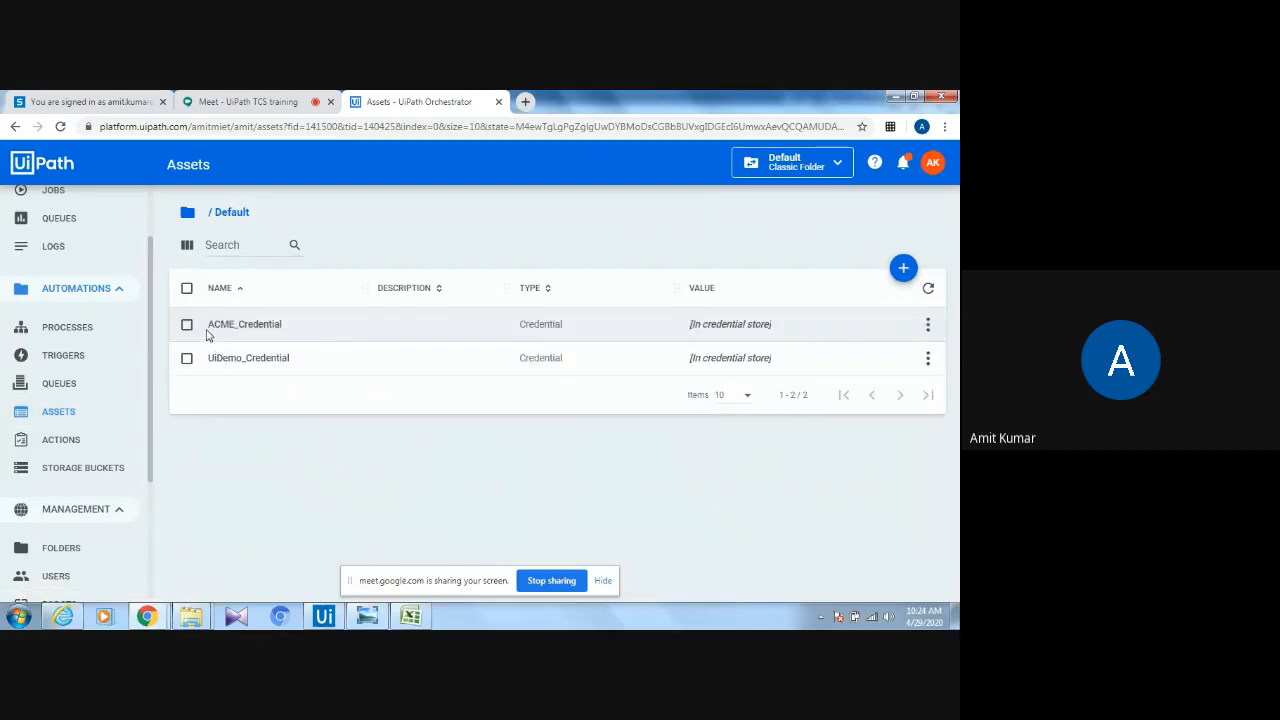
{"action": "left_click_drag", "start_coordinate": [207, 325], "coordinate": [290, 326]}
{"action": "left_click", "coordinate": [349, 430]}
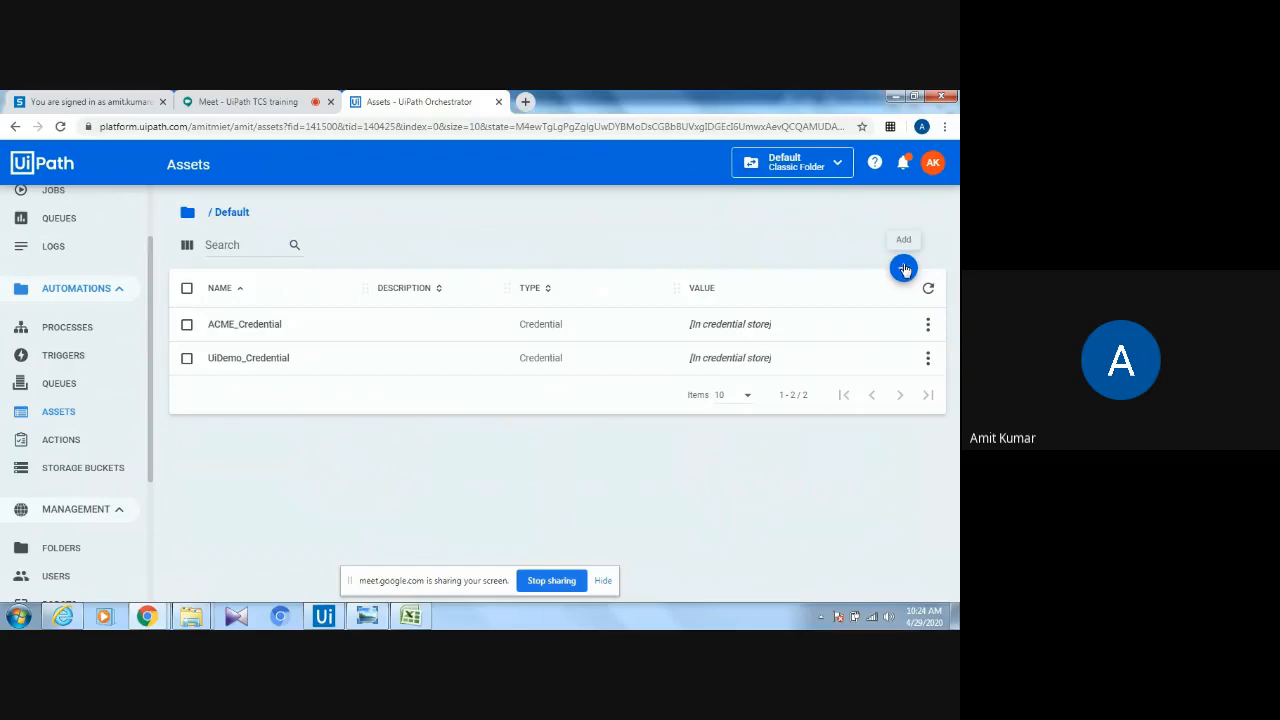
{"action": "left_click", "coordinate": [904, 269]}
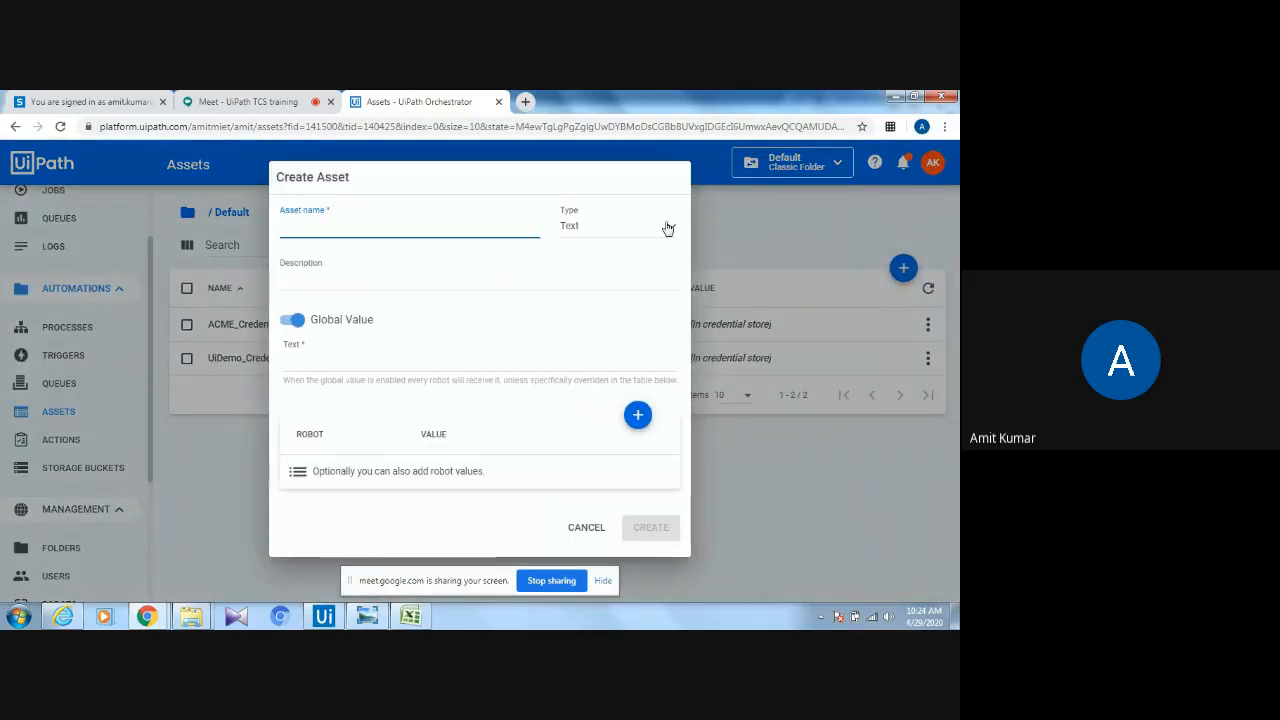
{"action": "left_click", "coordinate": [667, 228]}
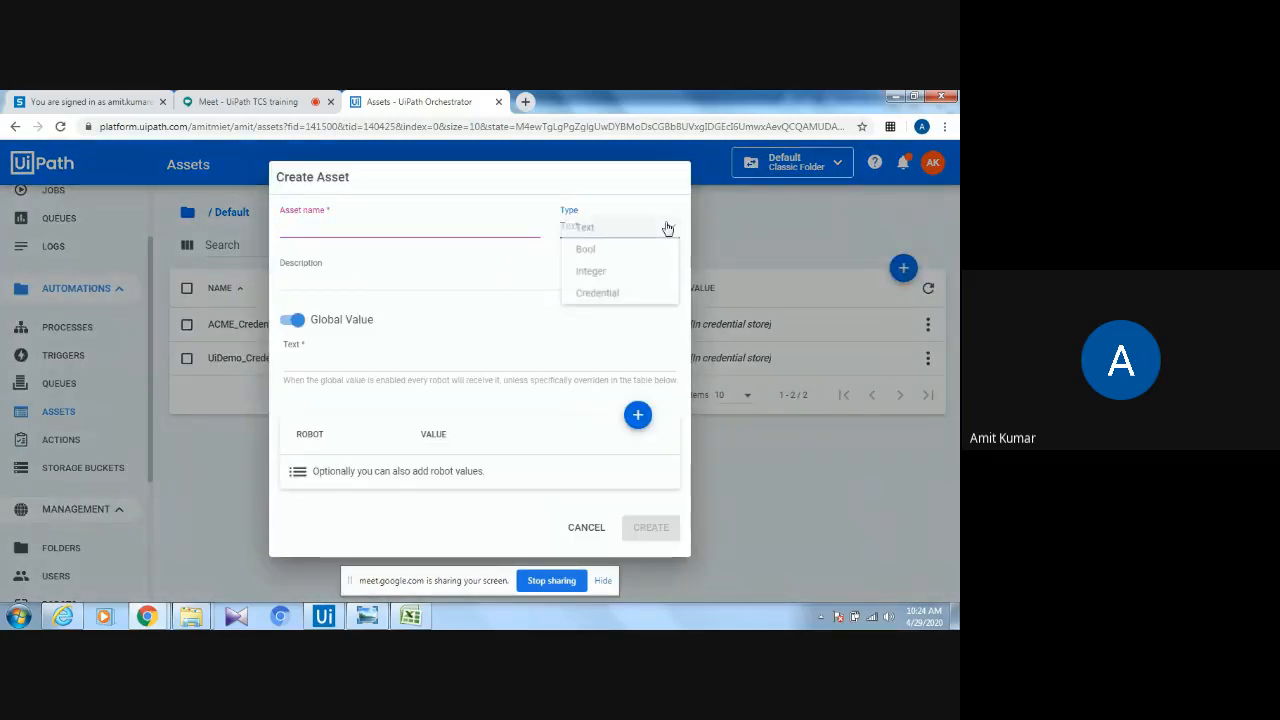
{"action": "left_click", "coordinate": [616, 296]}
{"action": "left_click", "coordinate": [364, 229]}
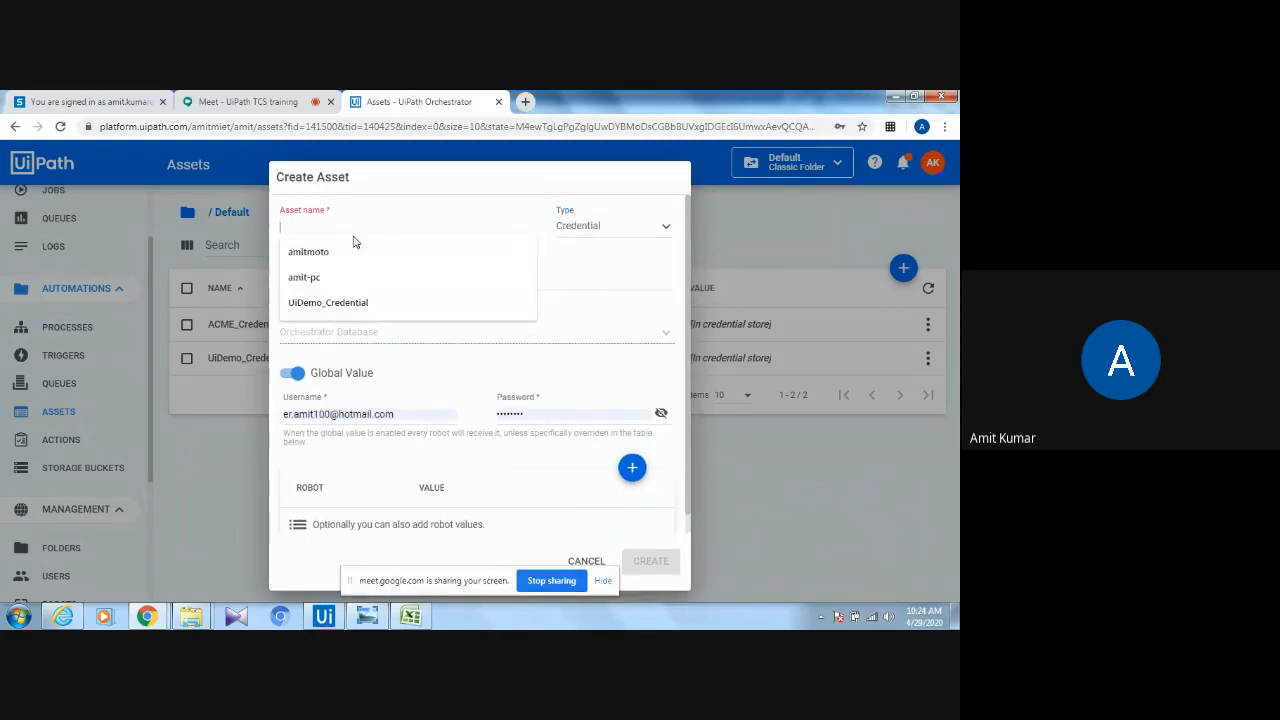
{"action": "type", "text": "ACME_"}
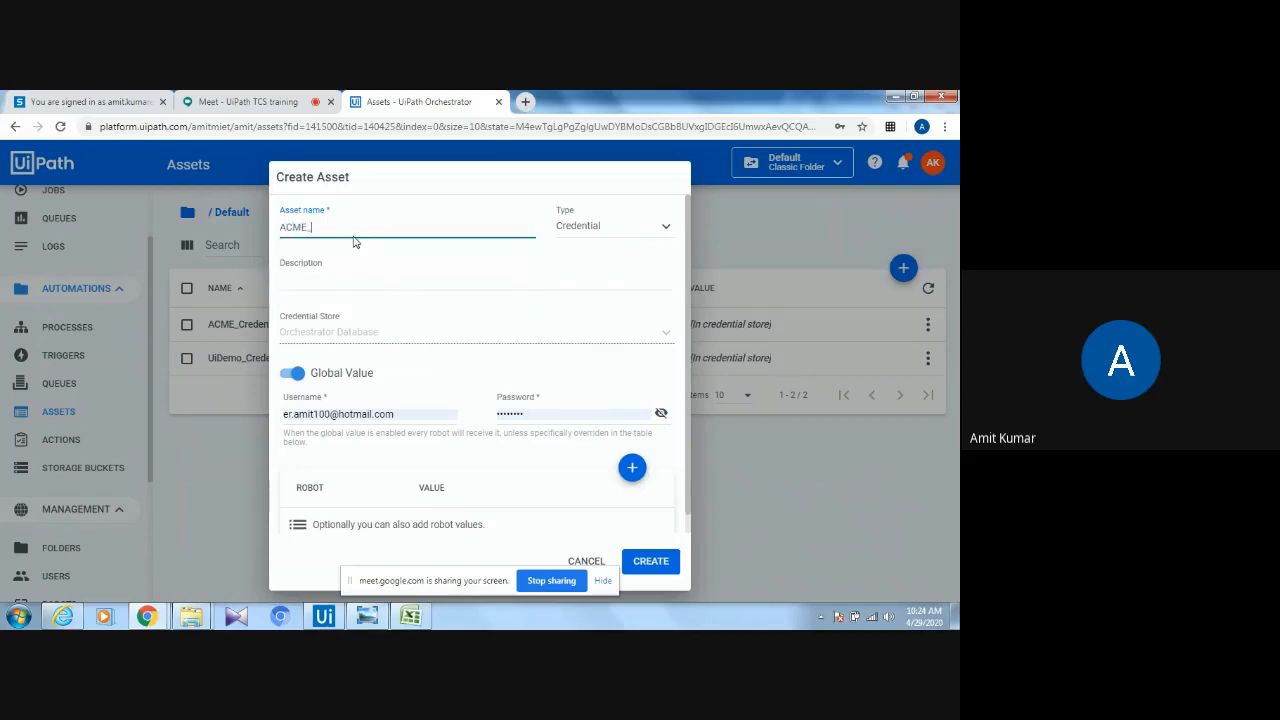
{"action": "type", "text": "Cred"}
{"action": "left_click_drag", "start_coordinate": [287, 413], "coordinate": [409, 413]}
{"action": "left_click_drag", "start_coordinate": [507, 414], "coordinate": [513, 415]}
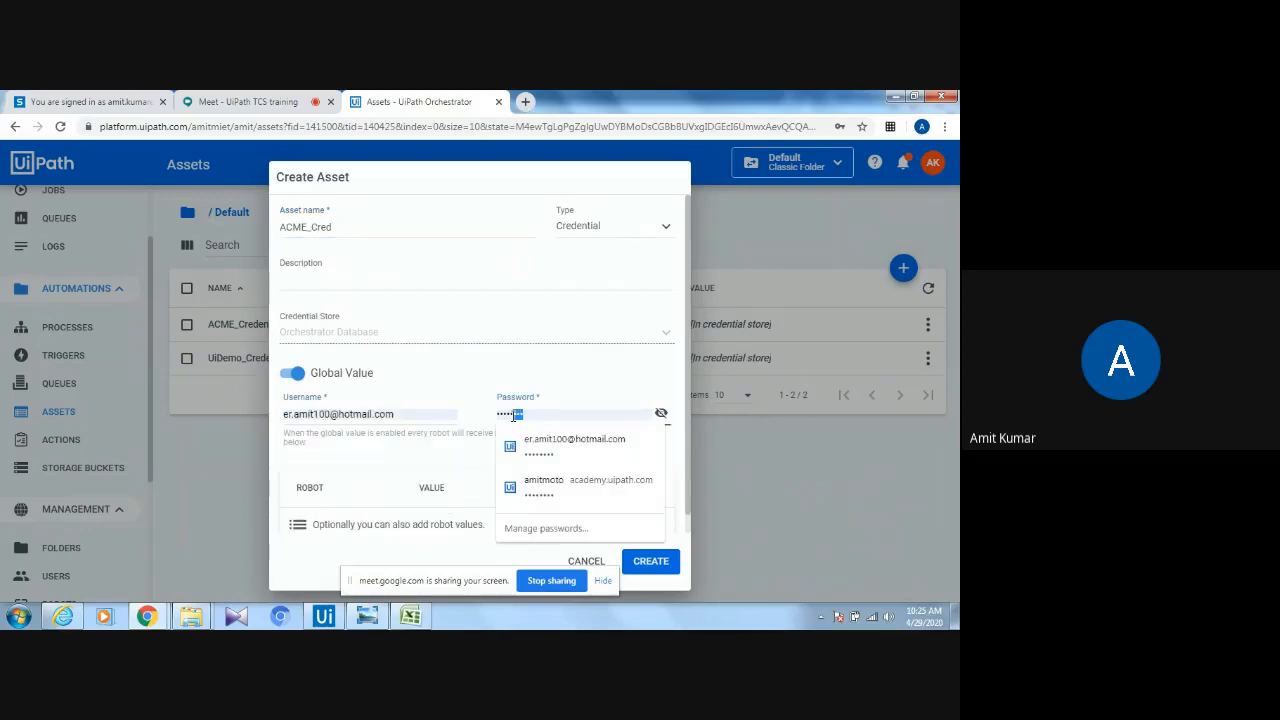
{"action": "left_click", "coordinate": [445, 381]}
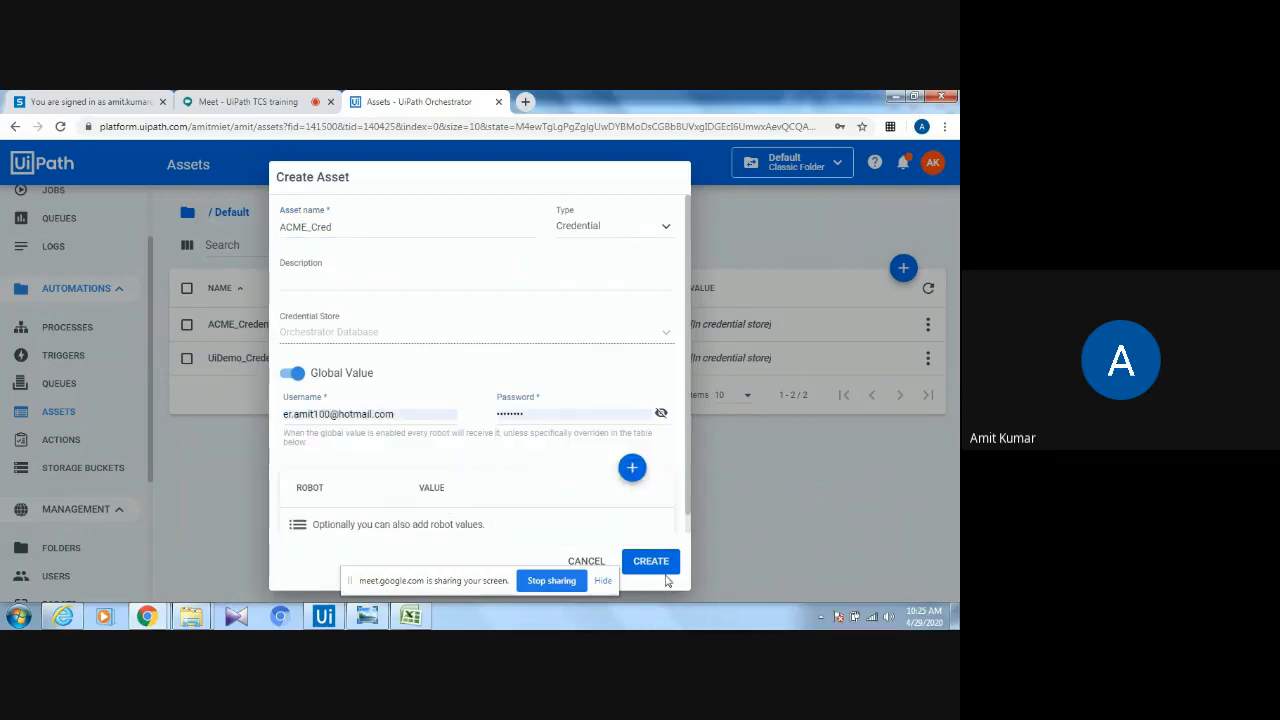
{"action": "left_click", "coordinate": [580, 561]}
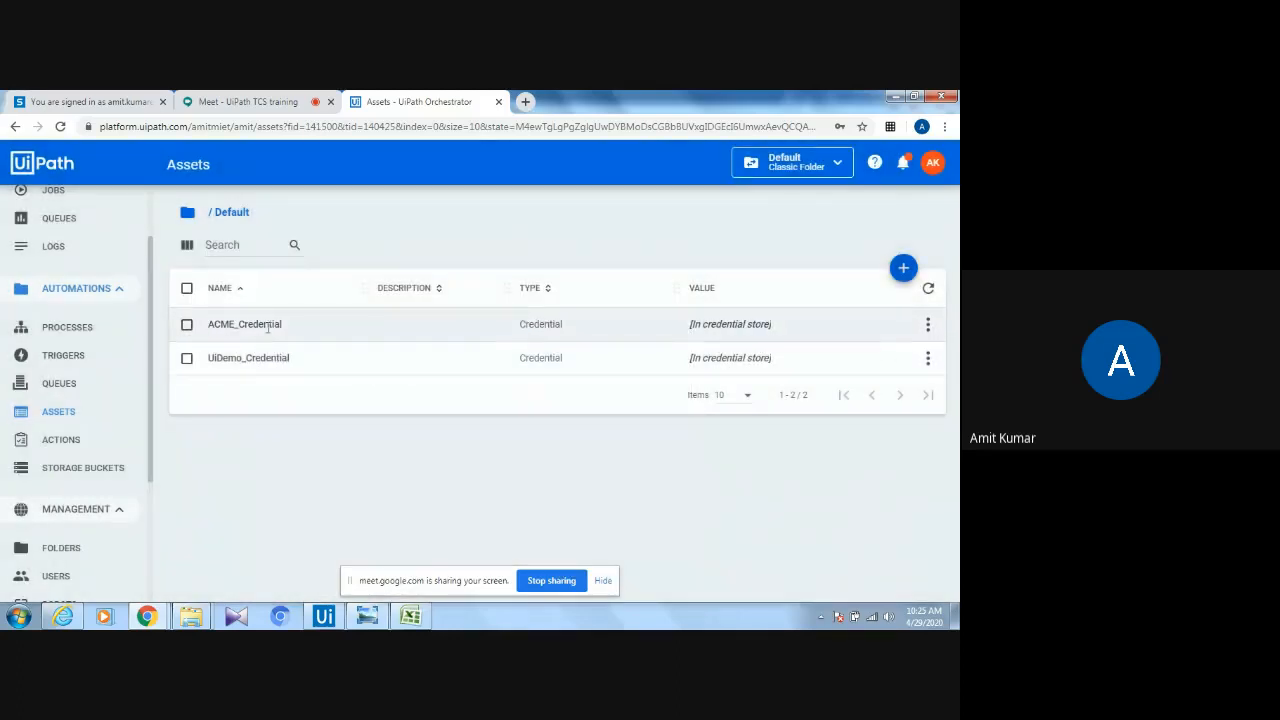
Copy the ACME_Credential asset name from Orchestrator into cell B6 of the Excel Config workbook, and save and close the workbook.
{"action": "left_click_drag", "start_coordinate": [283, 325], "coordinate": [208, 327]}
{"action": "key", "text": "ctrl+c"}
{"action": "left_click", "coordinate": [410, 616]}
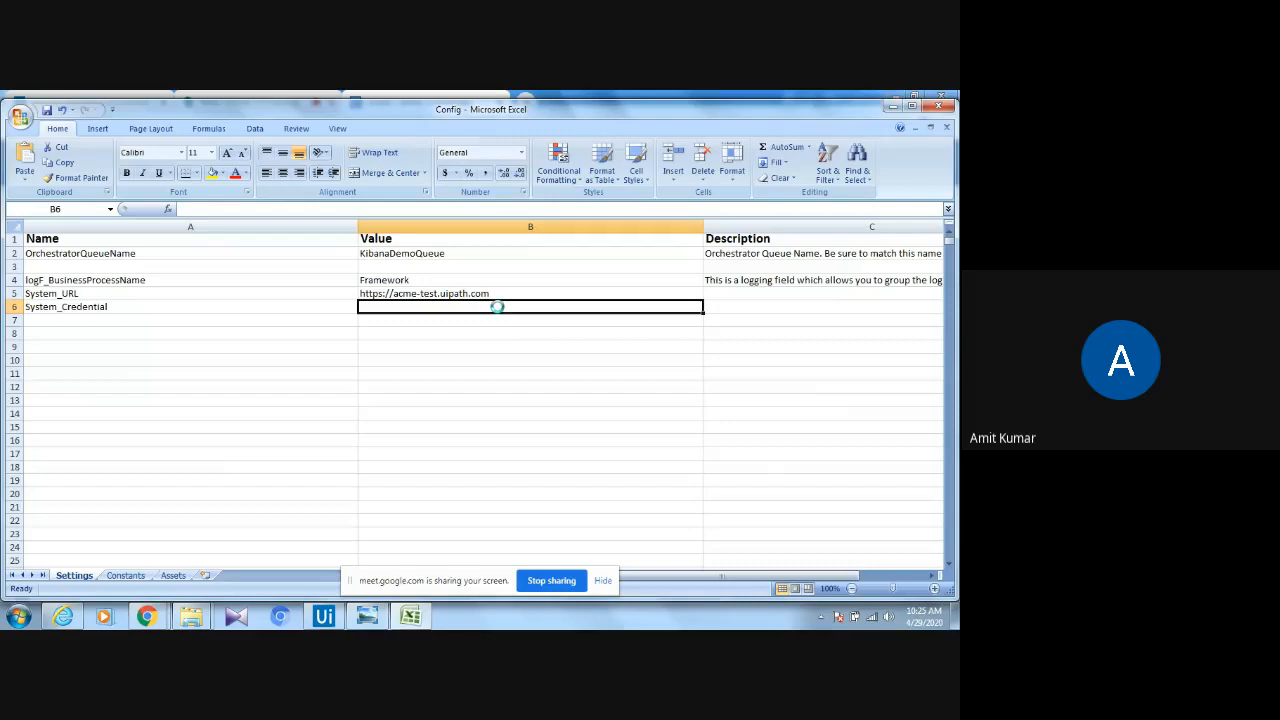
{"action": "key", "text": "ctrl+v"}
{"action": "left_click", "coordinate": [563, 401]}
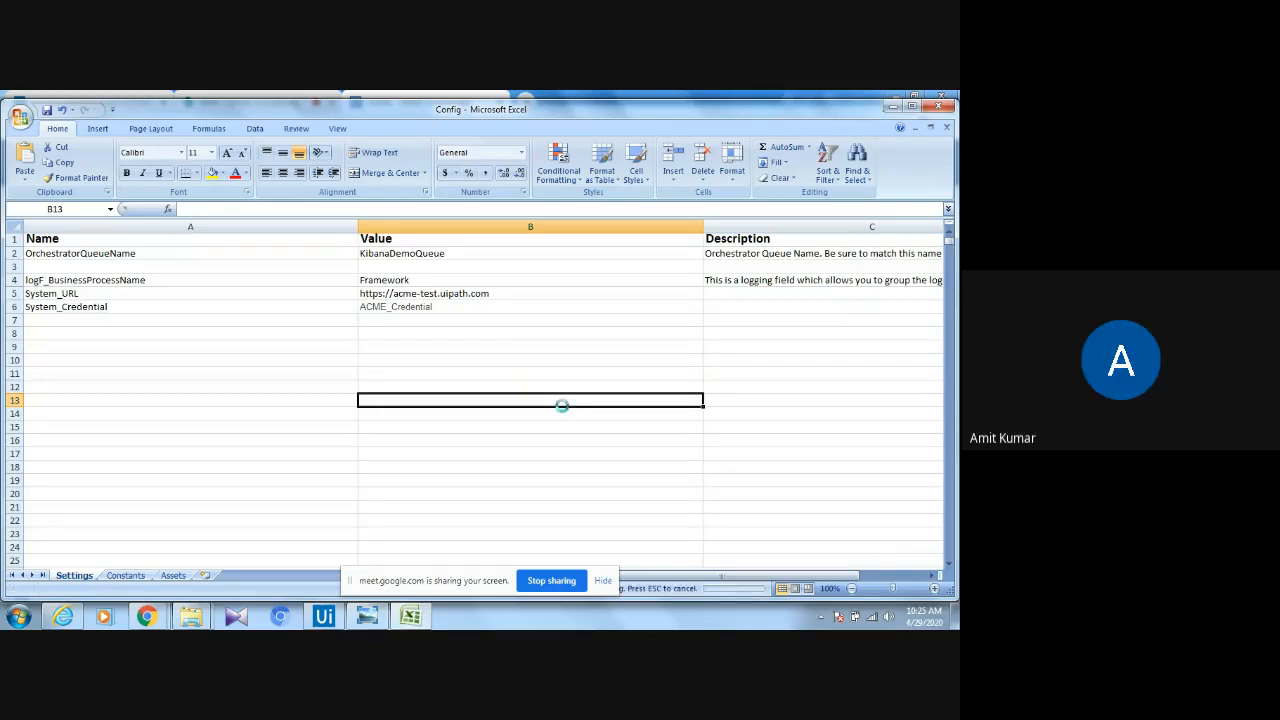
{"action": "left_click", "coordinate": [940, 108]}
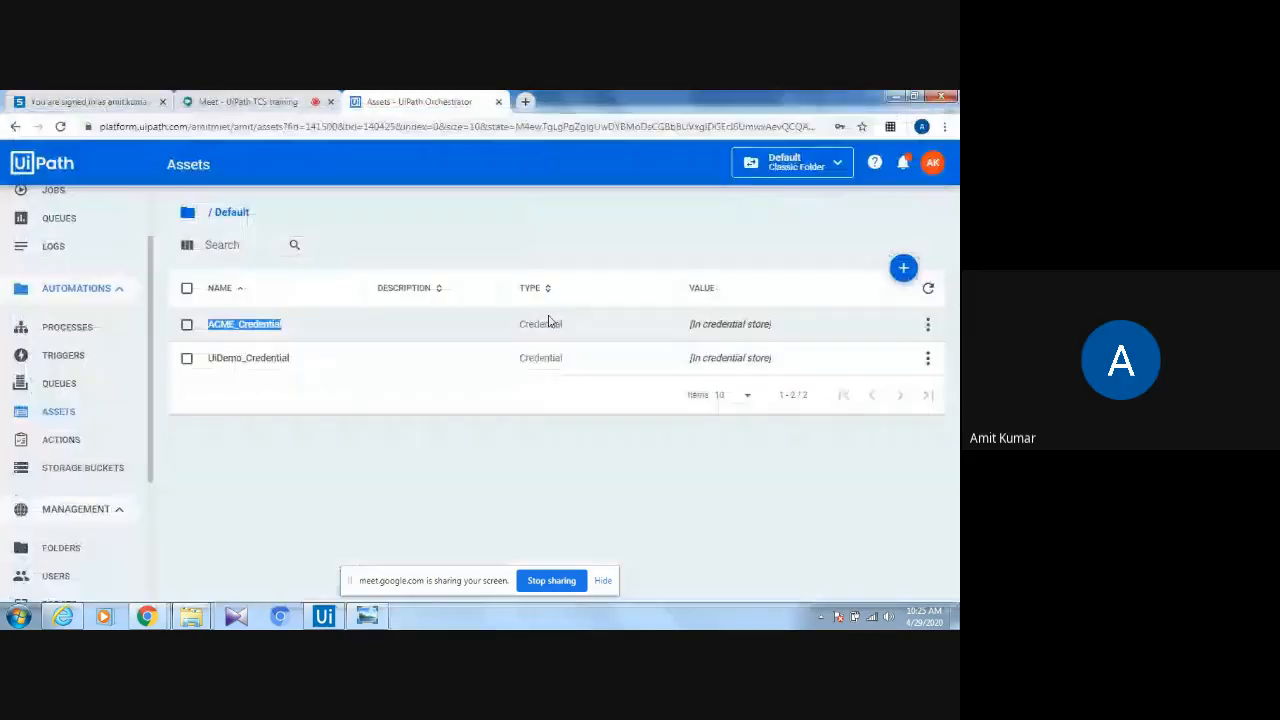
Return to UiPath Studio and add an invocation of GetAppCredentials.xaml from the Framework folder inside the System_login sequence.
{"action": "left_click", "coordinate": [897, 96]}
{"action": "left_click", "coordinate": [896, 96]}
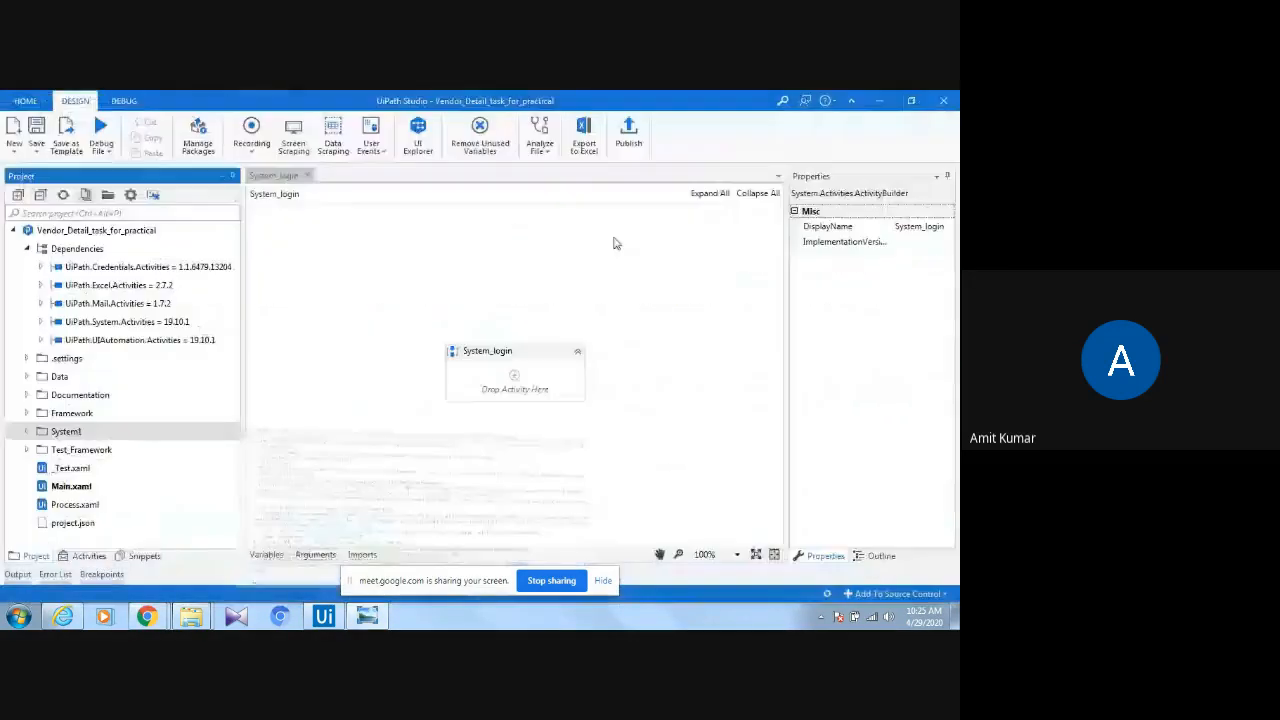
{"action": "left_click", "coordinate": [486, 374]}
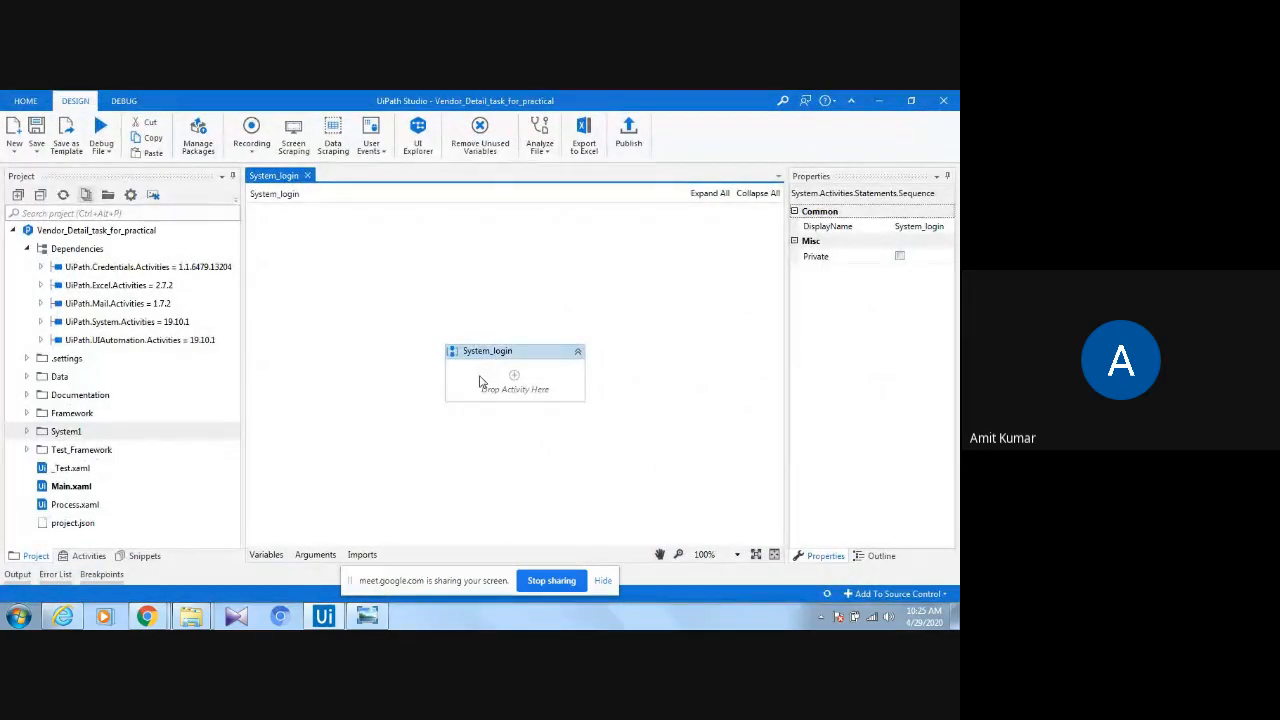
{"action": "left_click", "coordinate": [28, 416]}
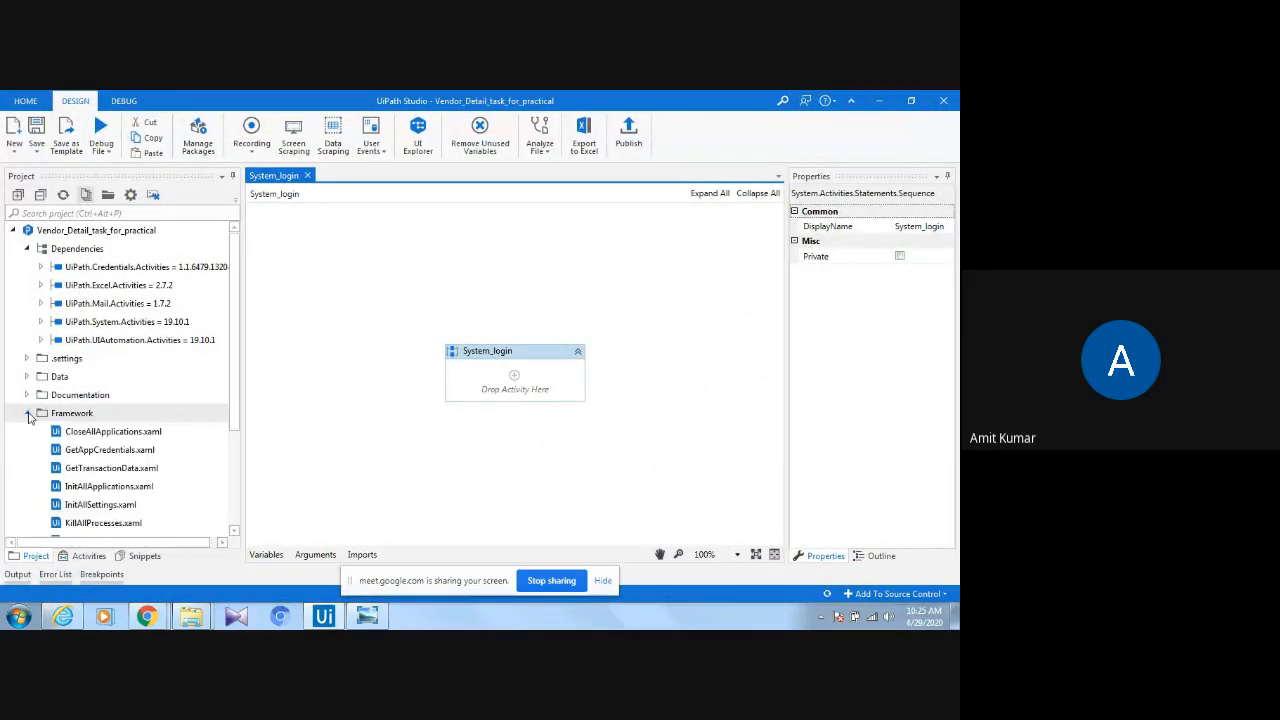
{"action": "left_click_drag", "start_coordinate": [237, 414], "coordinate": [237, 438]}
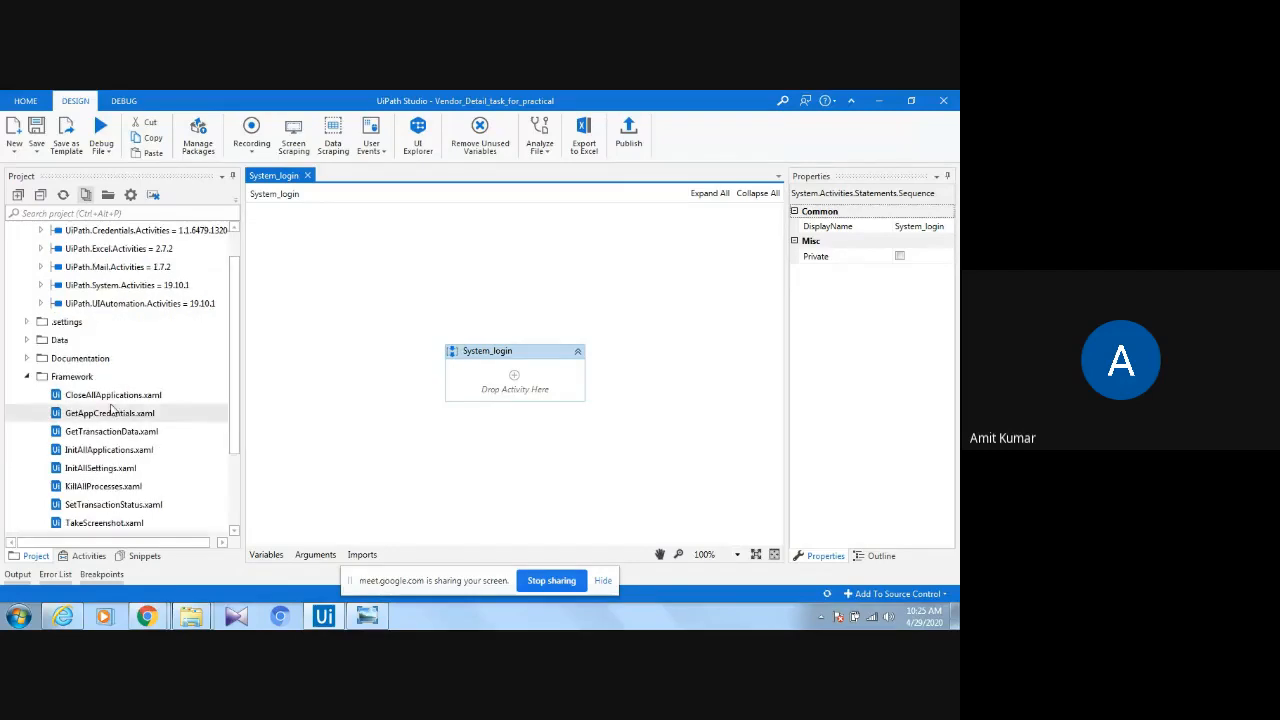
{"action": "left_click", "coordinate": [108, 416]}
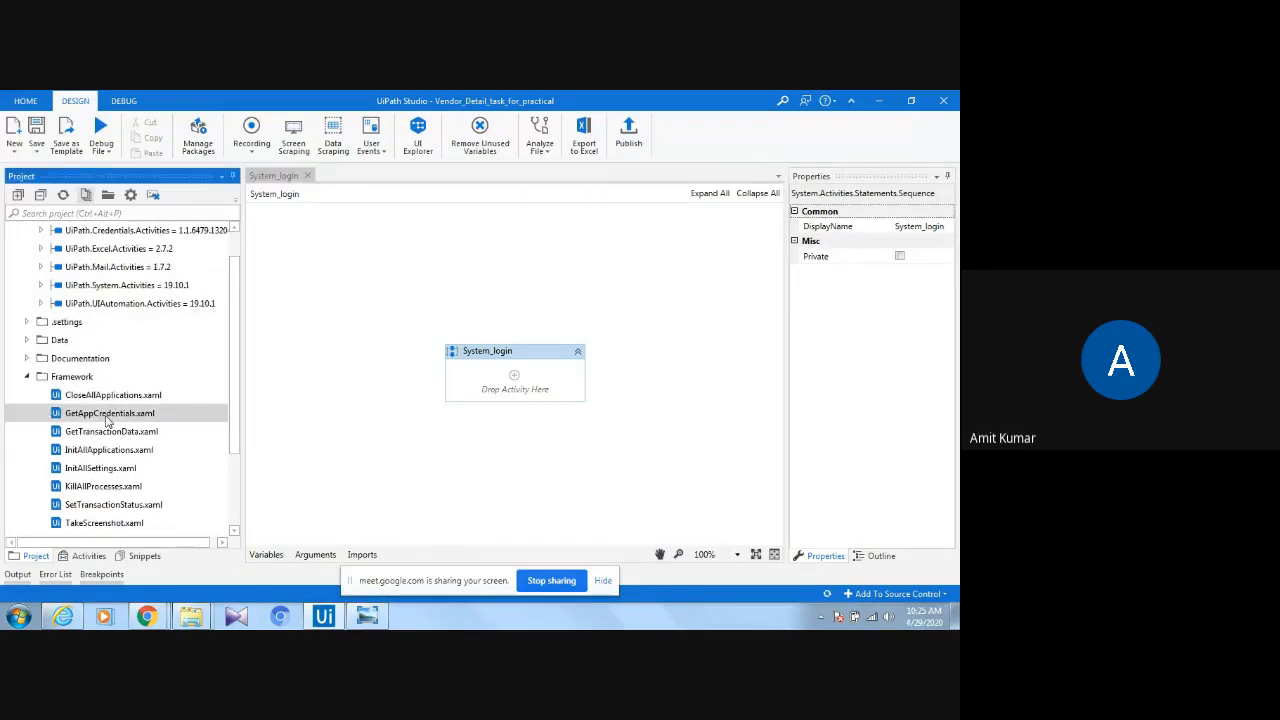
{"action": "left_click_drag", "start_coordinate": [108, 418], "coordinate": [546, 385]}
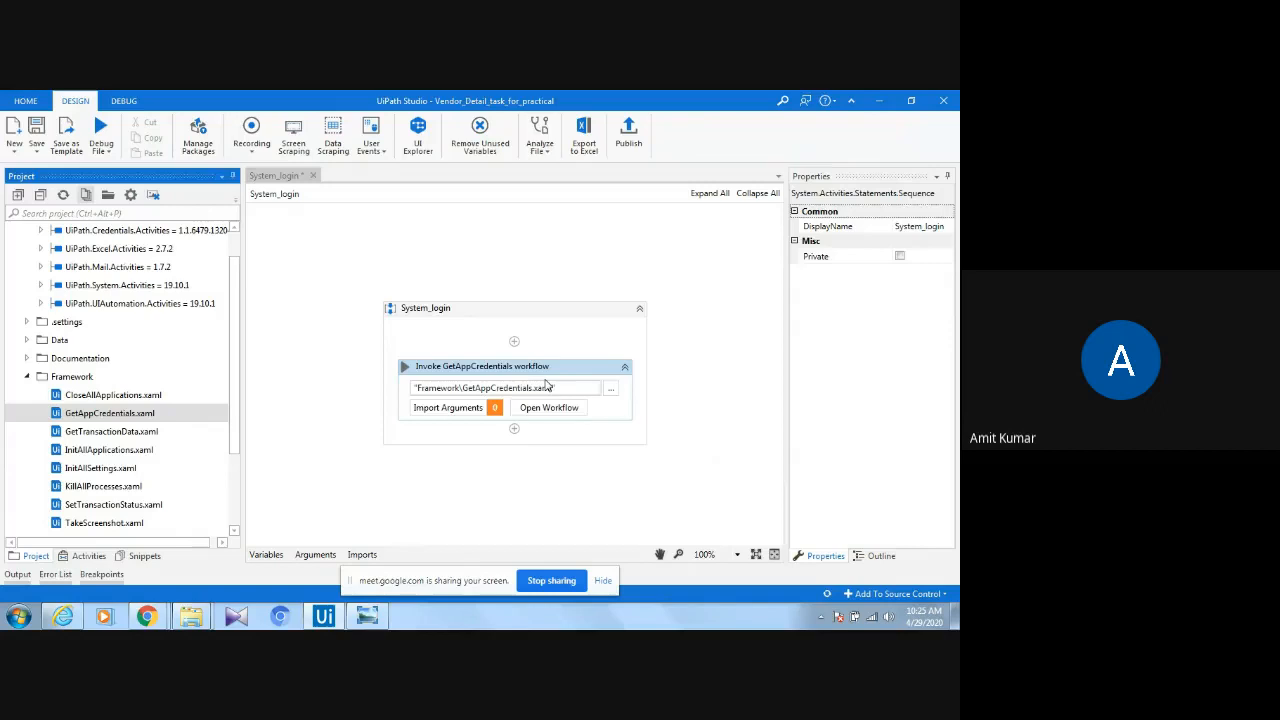
Open the arguments of the invoked GetAppCredentials workflow and examine the in_Credential argument.
{"action": "left_click", "coordinate": [469, 400]}
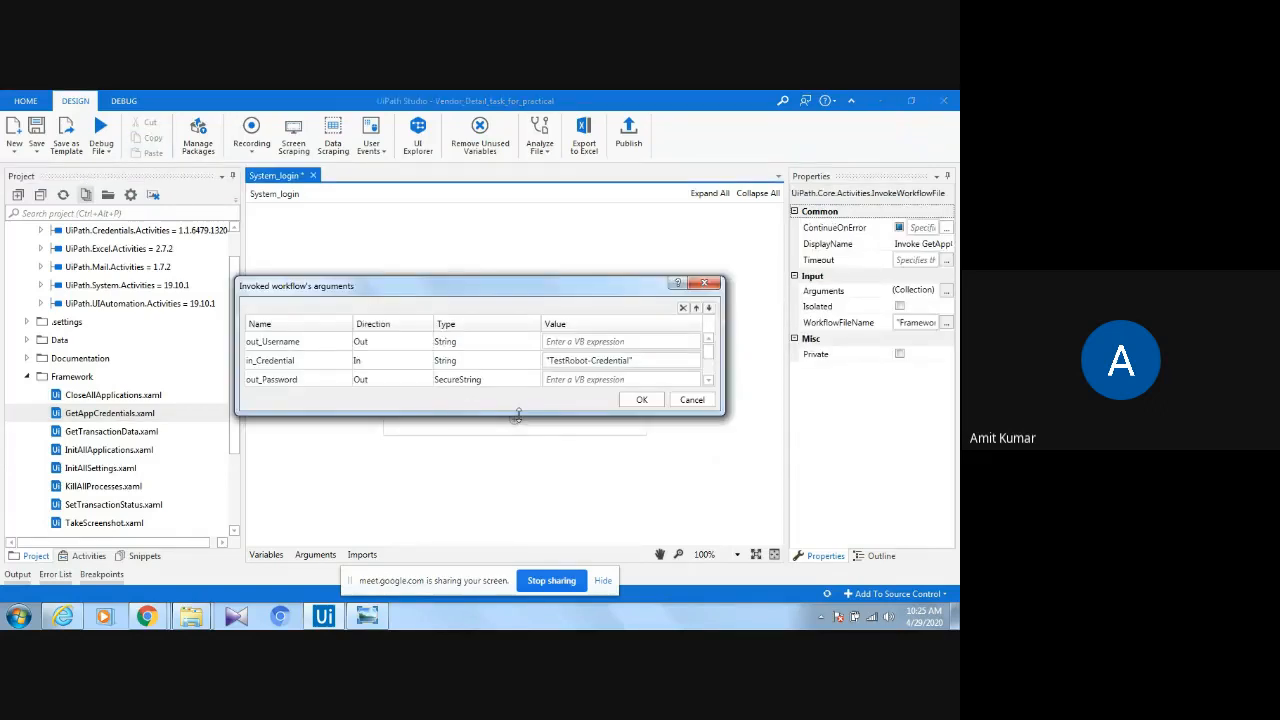
{"action": "left_click_drag", "start_coordinate": [520, 455], "coordinate": [520, 467]}
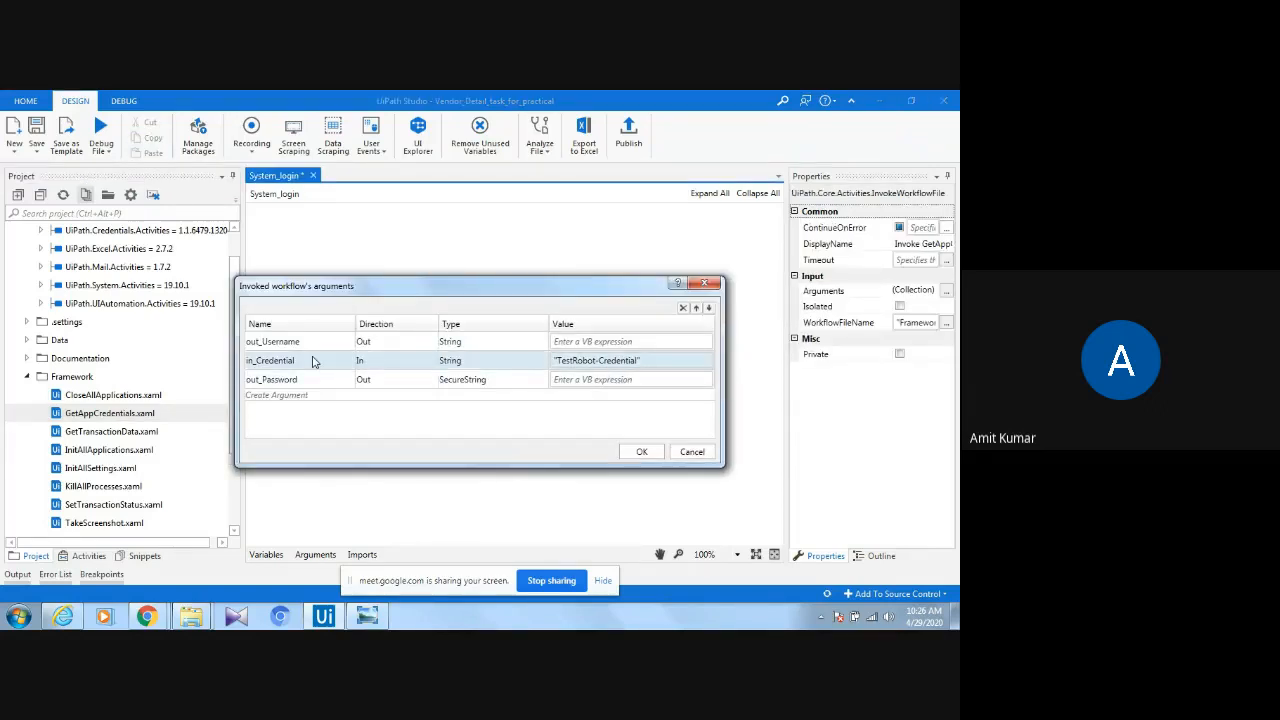
{"action": "left_click", "coordinate": [313, 362]}
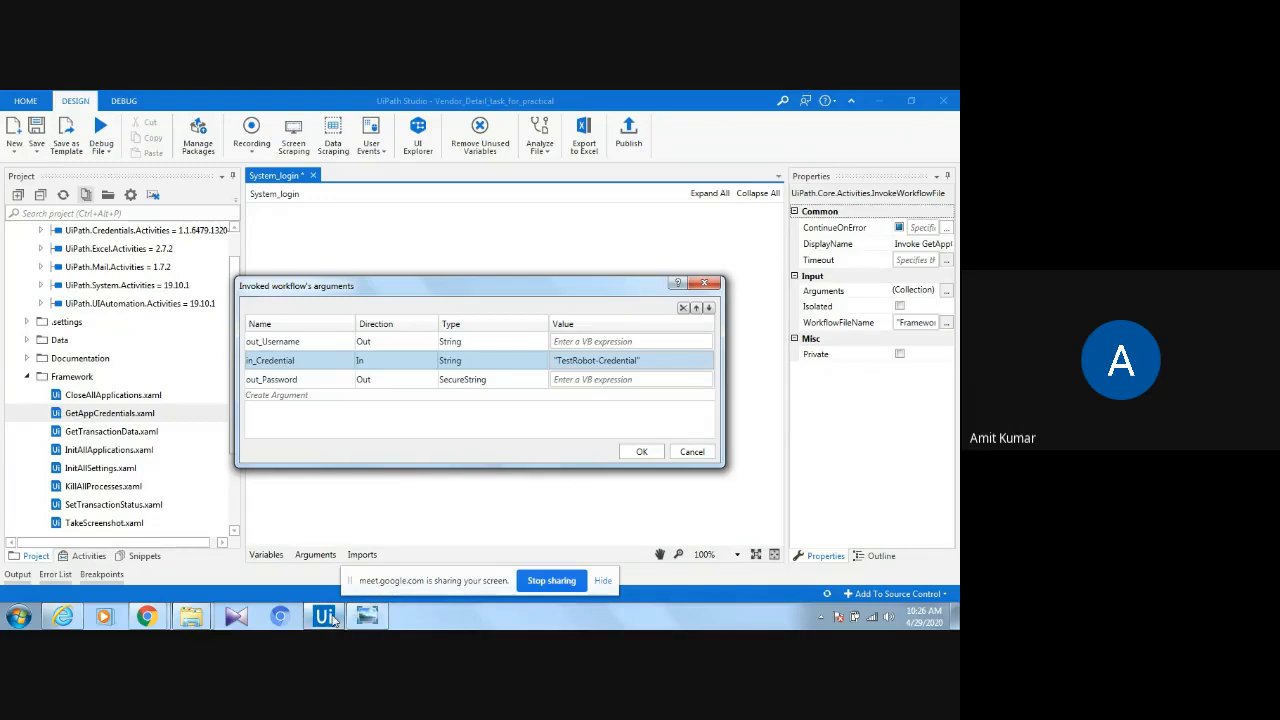
Reopen the Config workbook from the Data folder, examine the Name and Value columns of its Settings sheet, and return to UiPath Studio.
{"action": "left_click", "coordinate": [191, 617]}
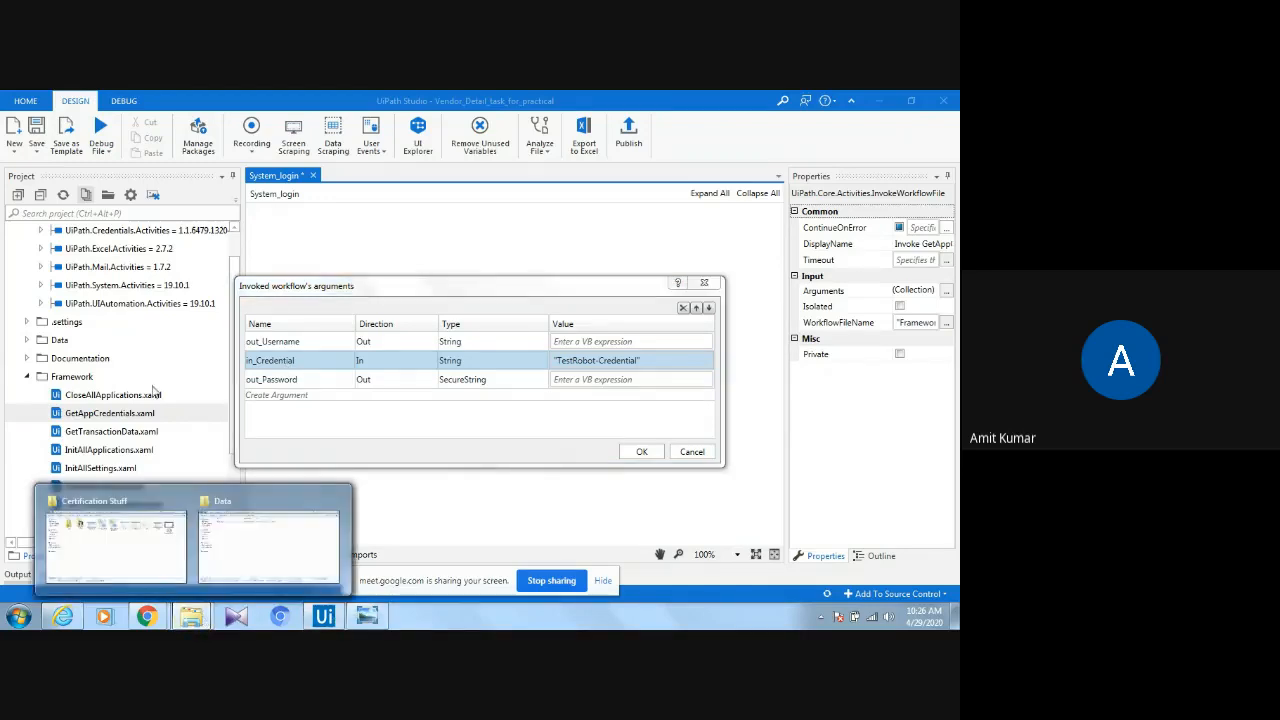
{"action": "left_click", "coordinate": [268, 545]}
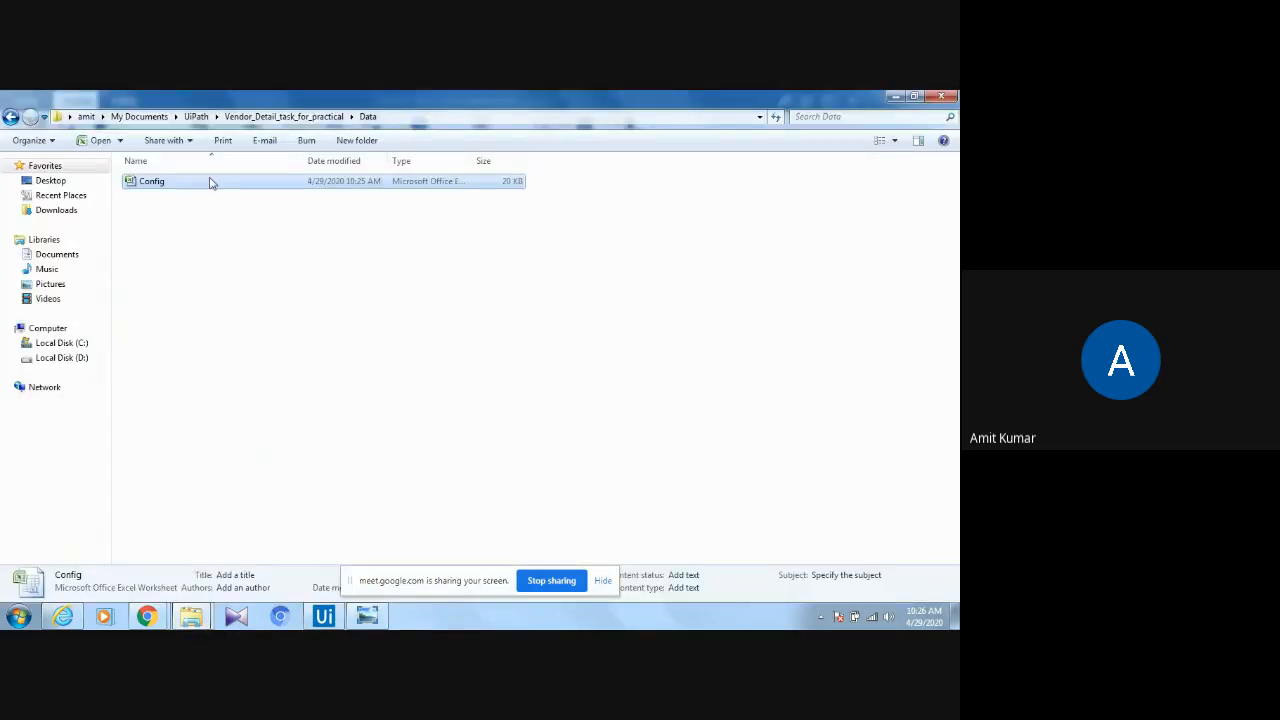
{"action": "double_click", "coordinate": [211, 184]}
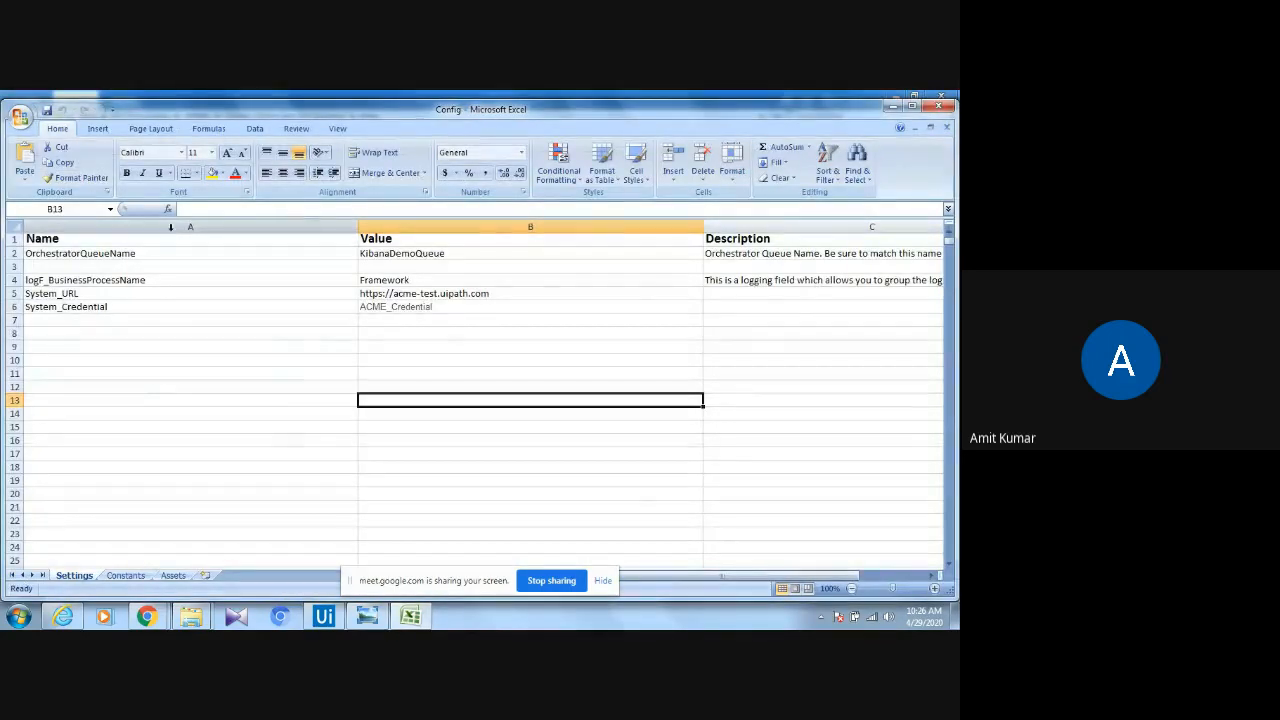
{"action": "left_click_drag", "start_coordinate": [115, 238], "coordinate": [94, 403]}
{"action": "left_click", "coordinate": [100, 466]}
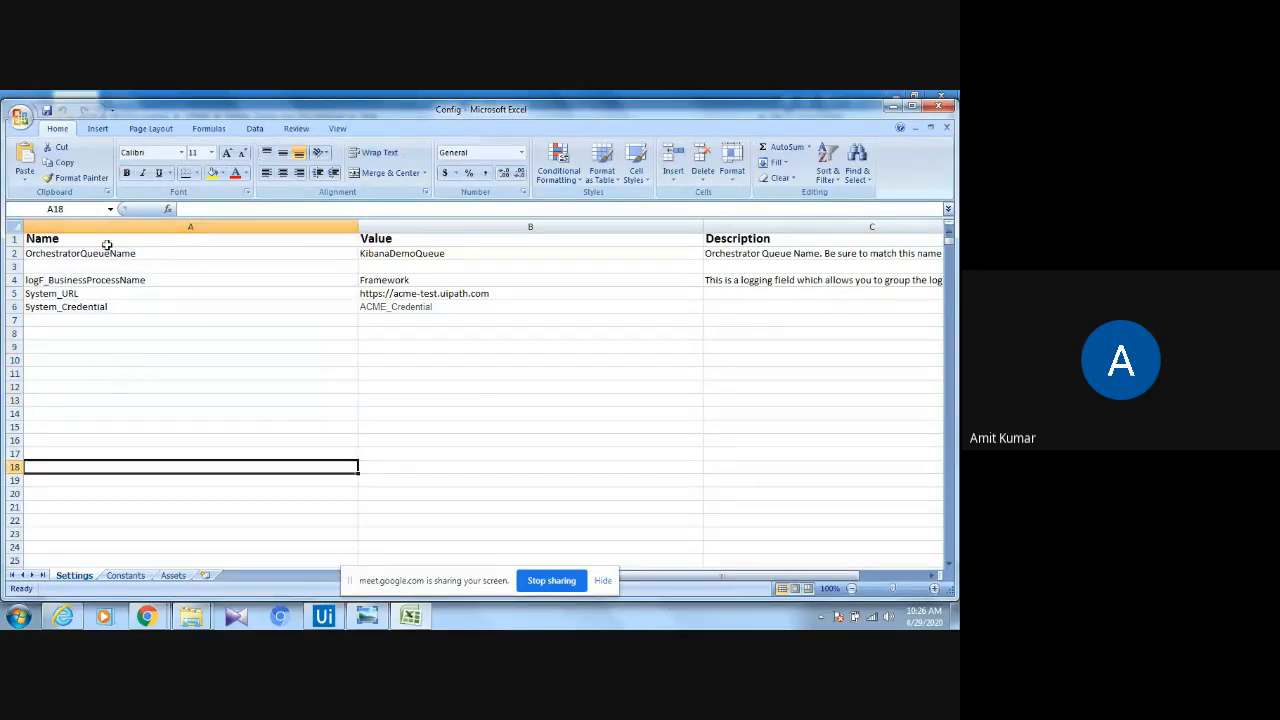
{"action": "left_click_drag", "start_coordinate": [107, 245], "coordinate": [114, 354]}
{"action": "left_click", "coordinate": [403, 243]}
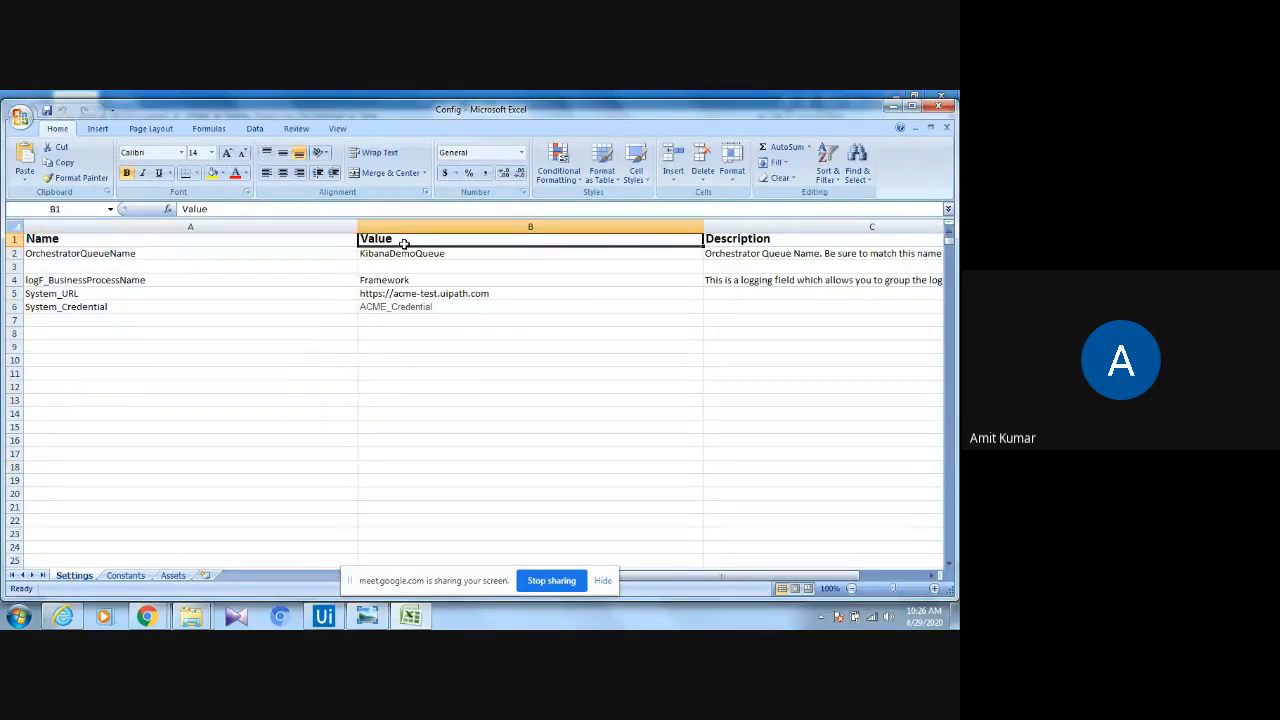
{"action": "left_click_drag", "start_coordinate": [403, 243], "coordinate": [421, 350]}
{"action": "left_click", "coordinate": [186, 360]}
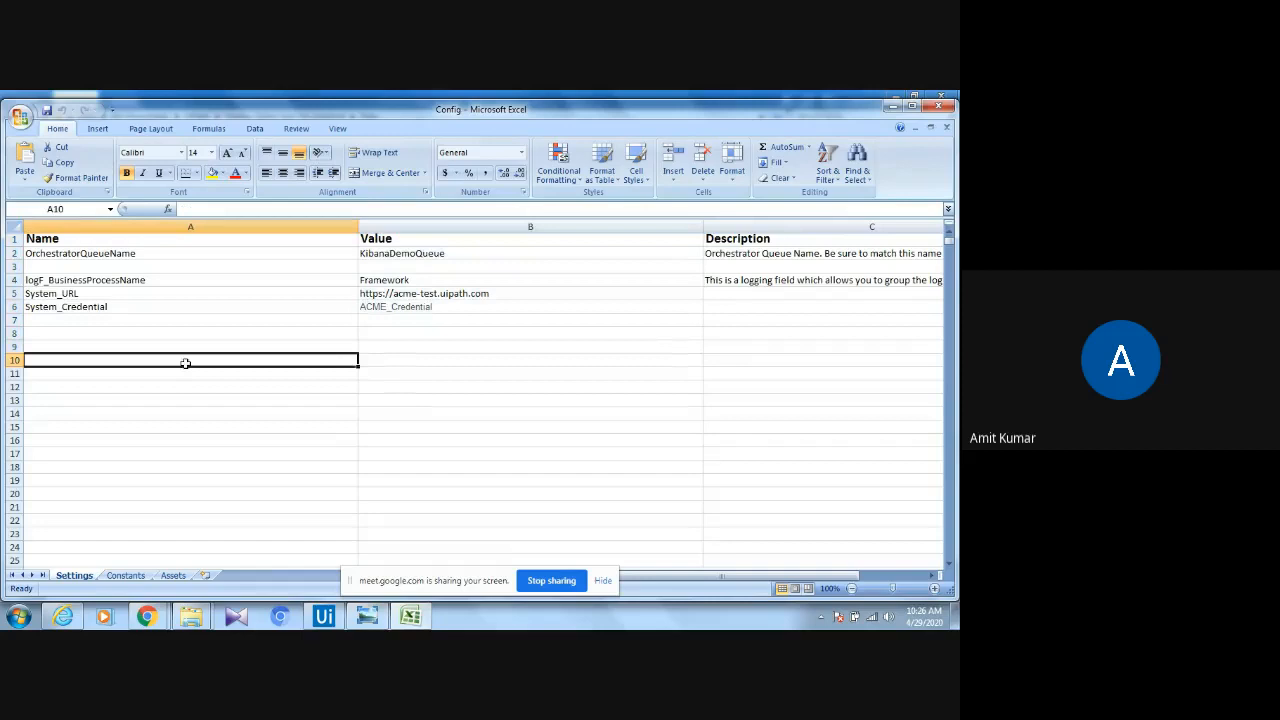
{"action": "left_click", "coordinate": [78, 315]}
{"action": "left_click_drag", "start_coordinate": [268, 210], "coordinate": [145, 212]}
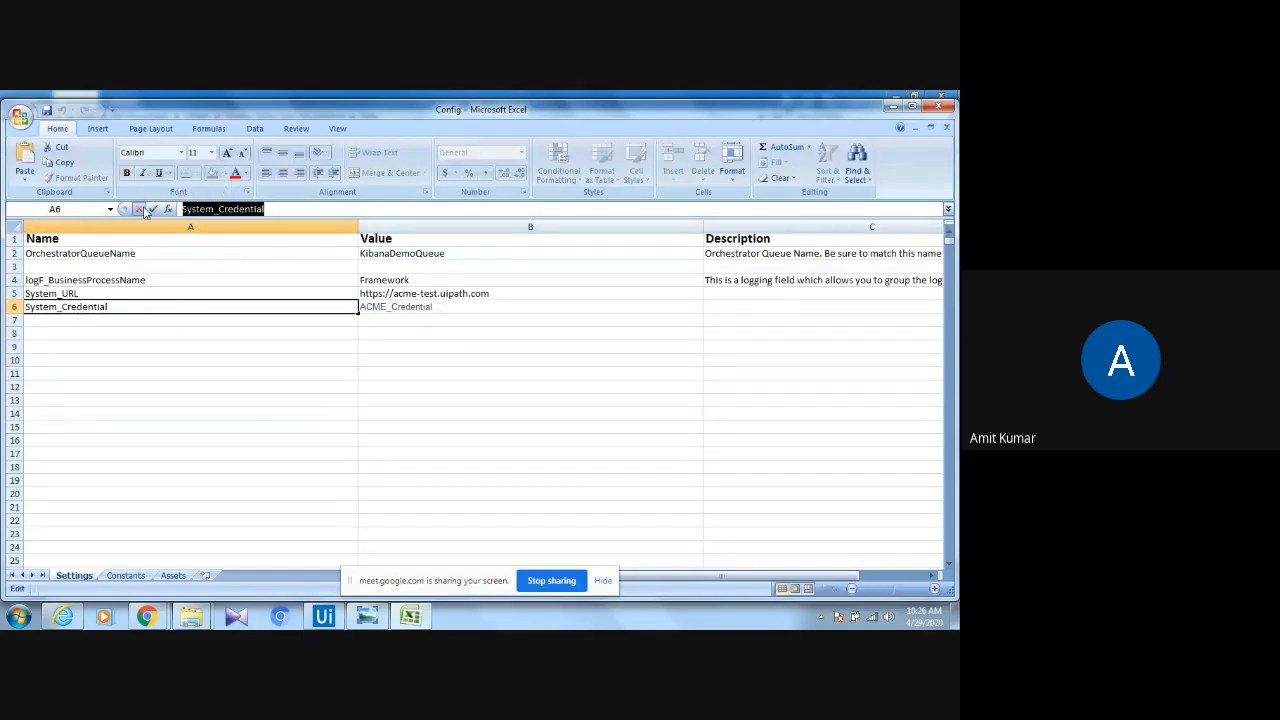
{"action": "left_click", "coordinate": [574, 362]}
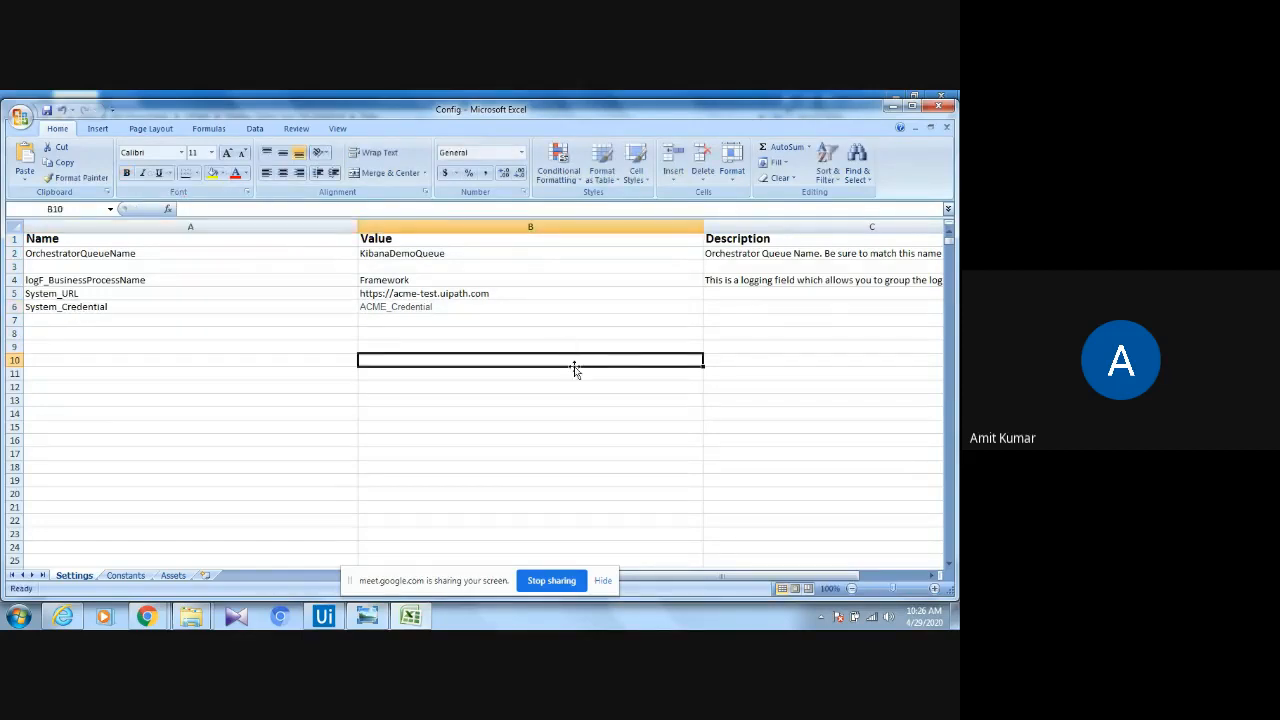
{"action": "left_click", "coordinate": [892, 108]}
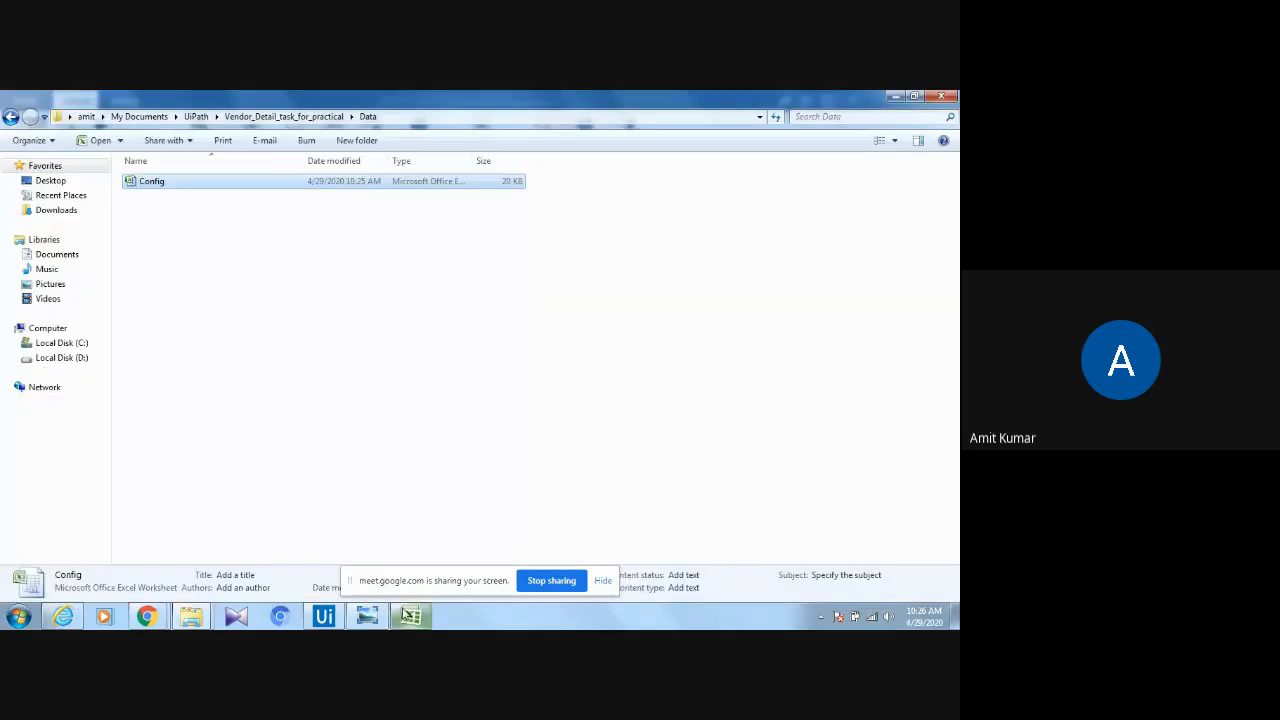
{"action": "left_click", "coordinate": [378, 616]}
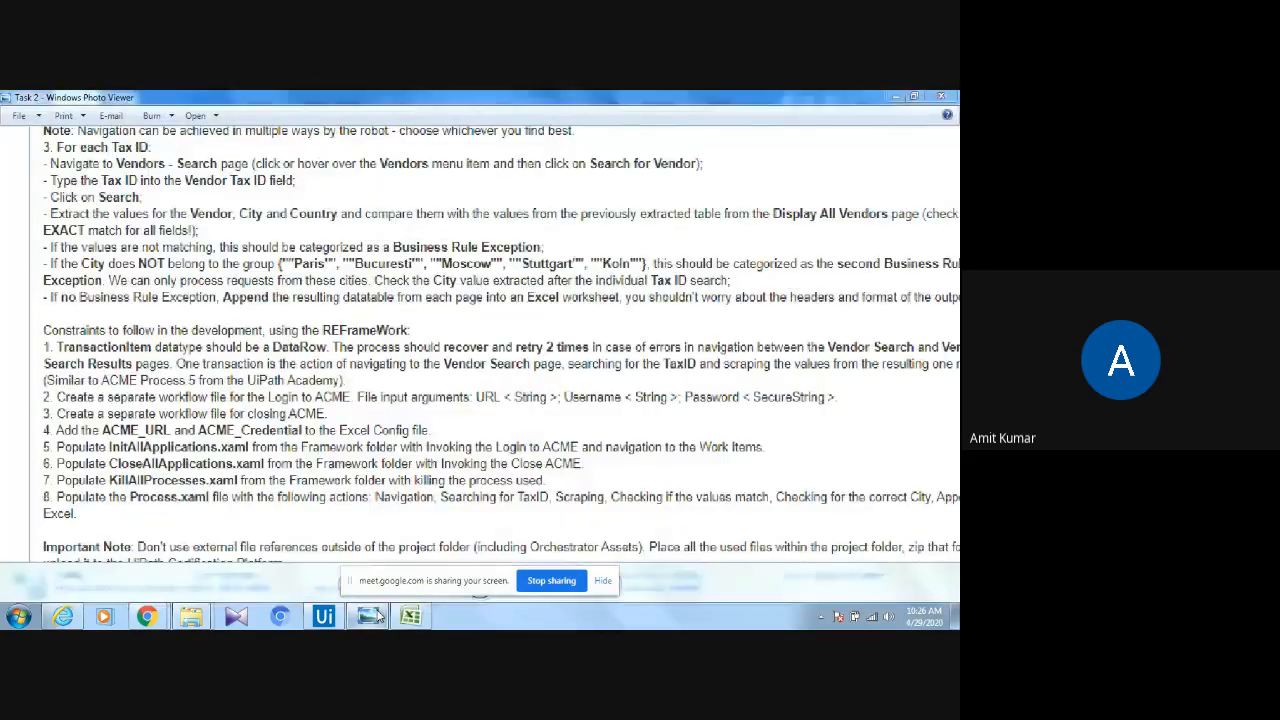
{"action": "left_click", "coordinate": [323, 616]}
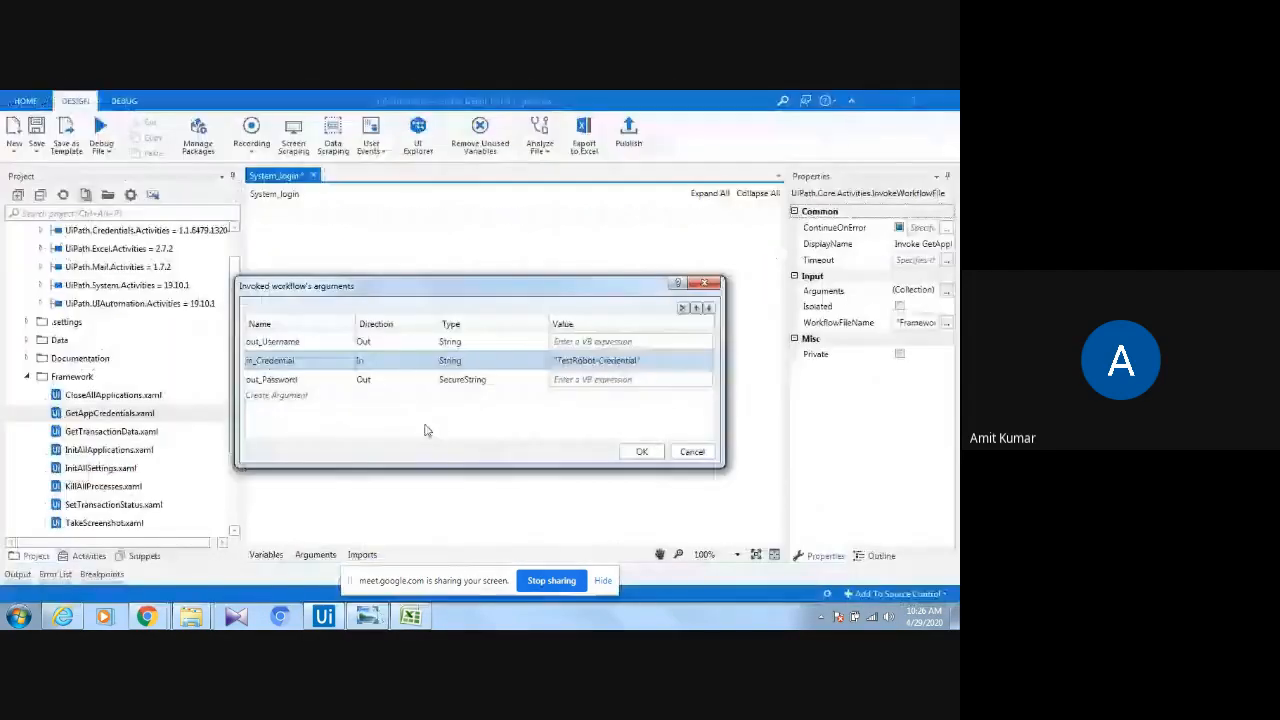
{"action": "left_click", "coordinate": [603, 368]}
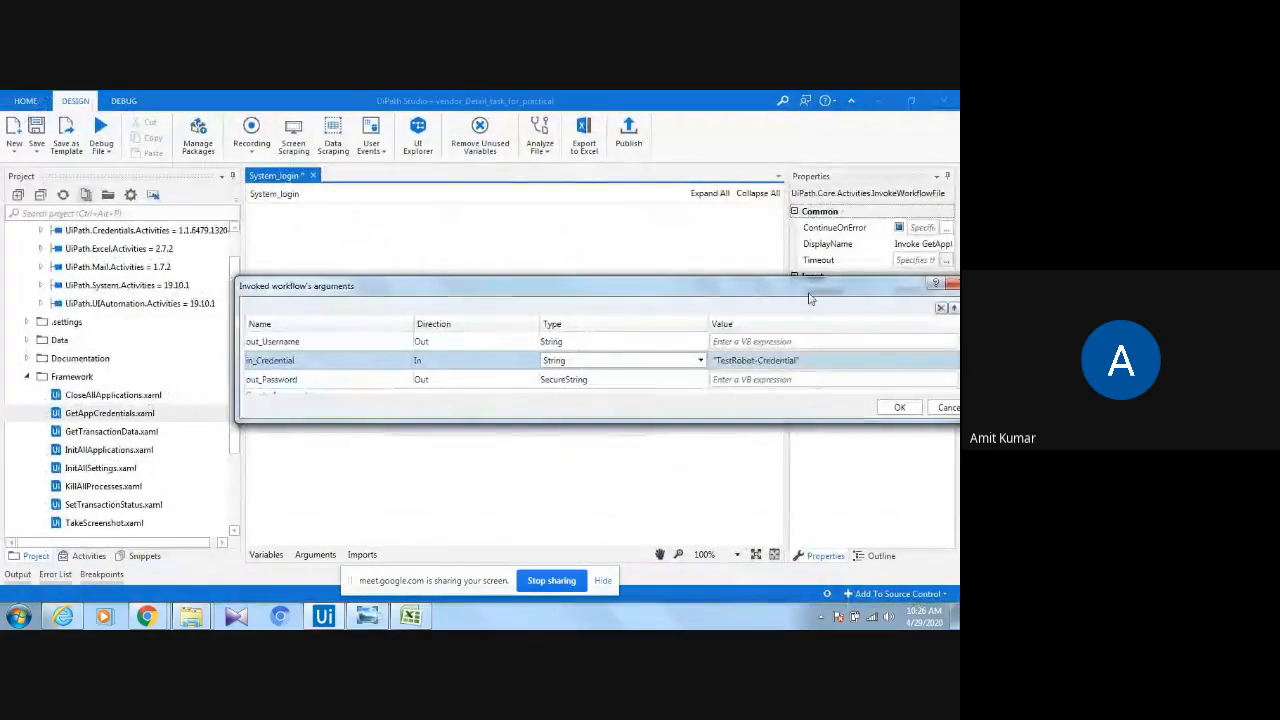
{"action": "left_click", "coordinate": [643, 337]}
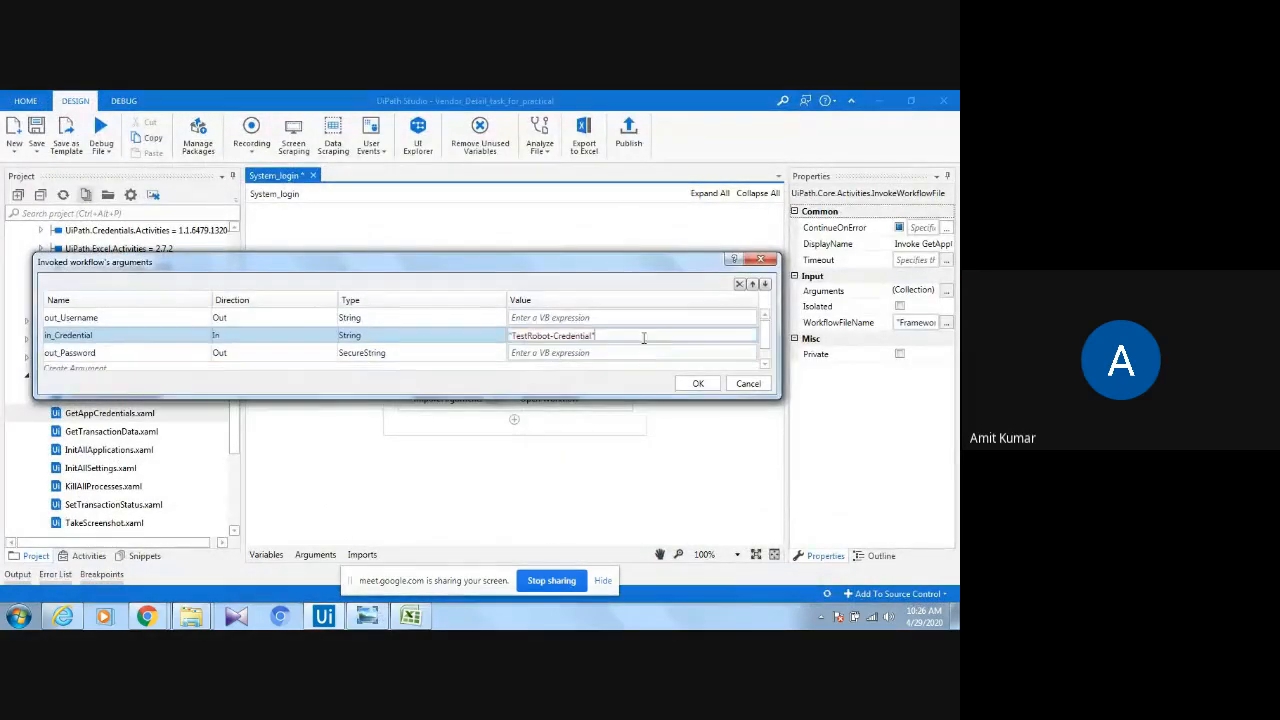
{"action": "key", "text": "BackSpace"}
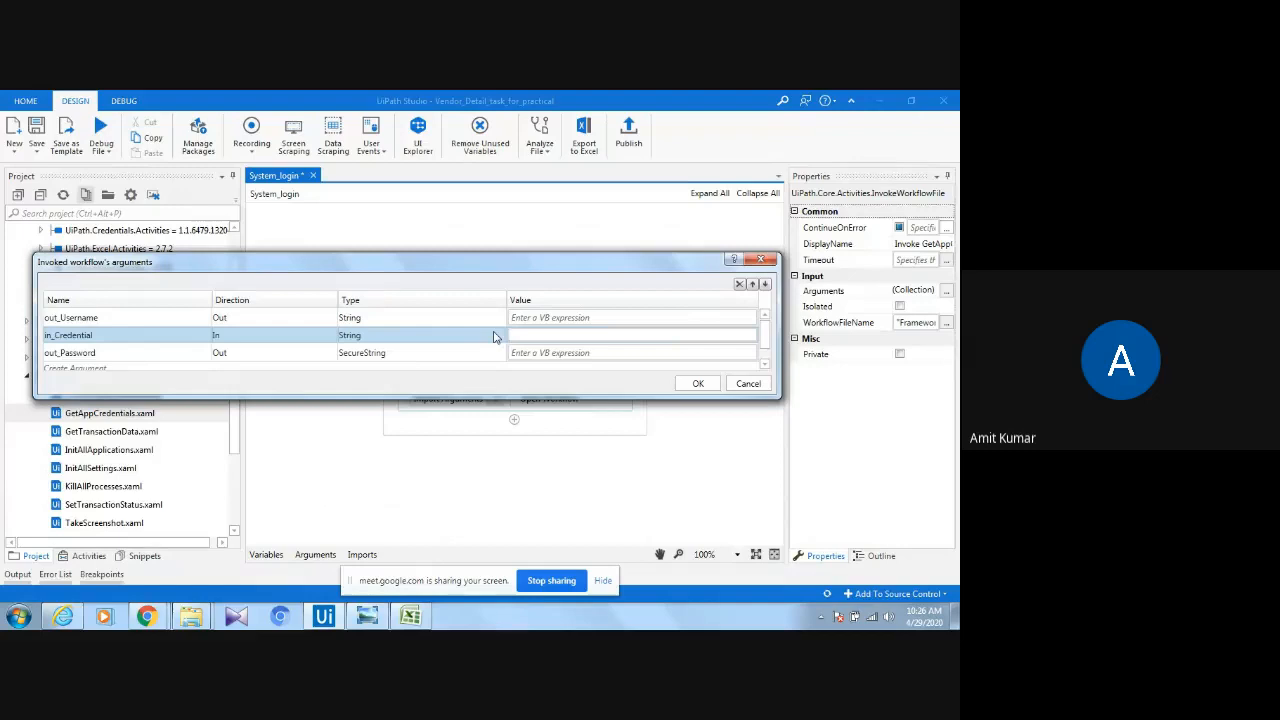
{"action": "key", "text": "ctrl+space"}
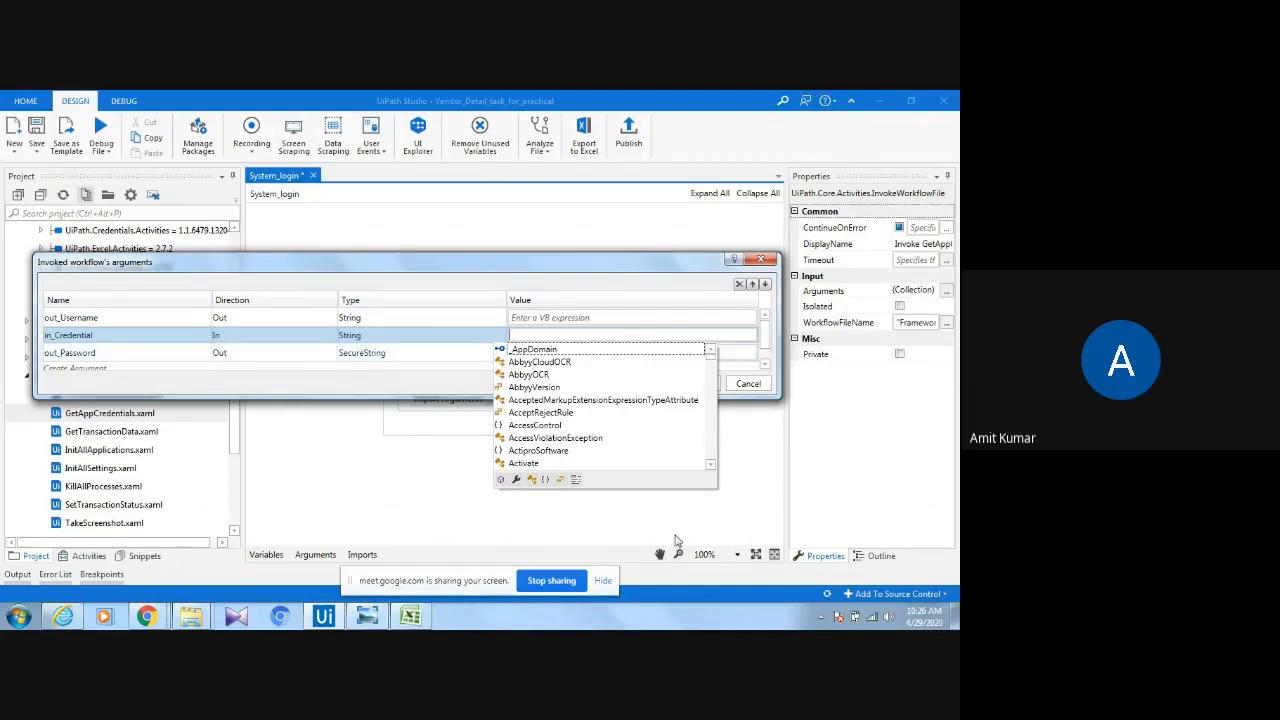
{"action": "left_click", "coordinate": [762, 259]}
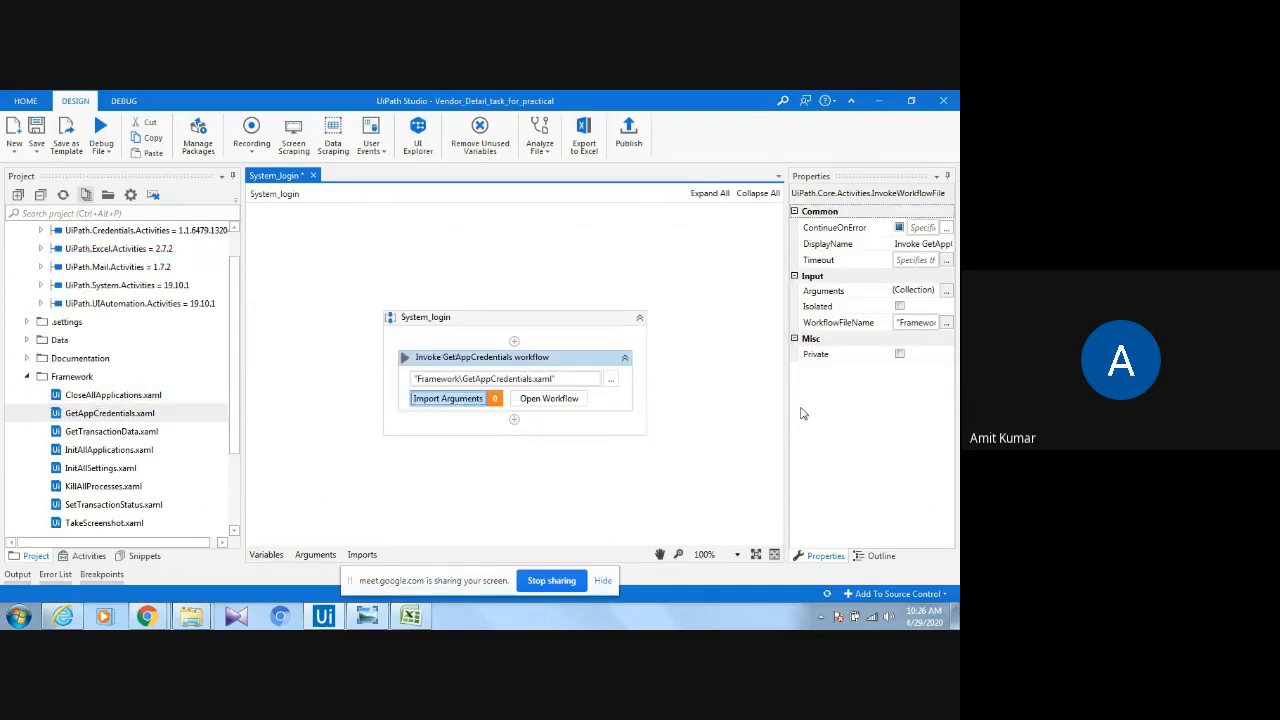
Create an input argument of type String named System_Credential in the System_login workflow.
{"action": "left_click", "coordinate": [314, 555]}
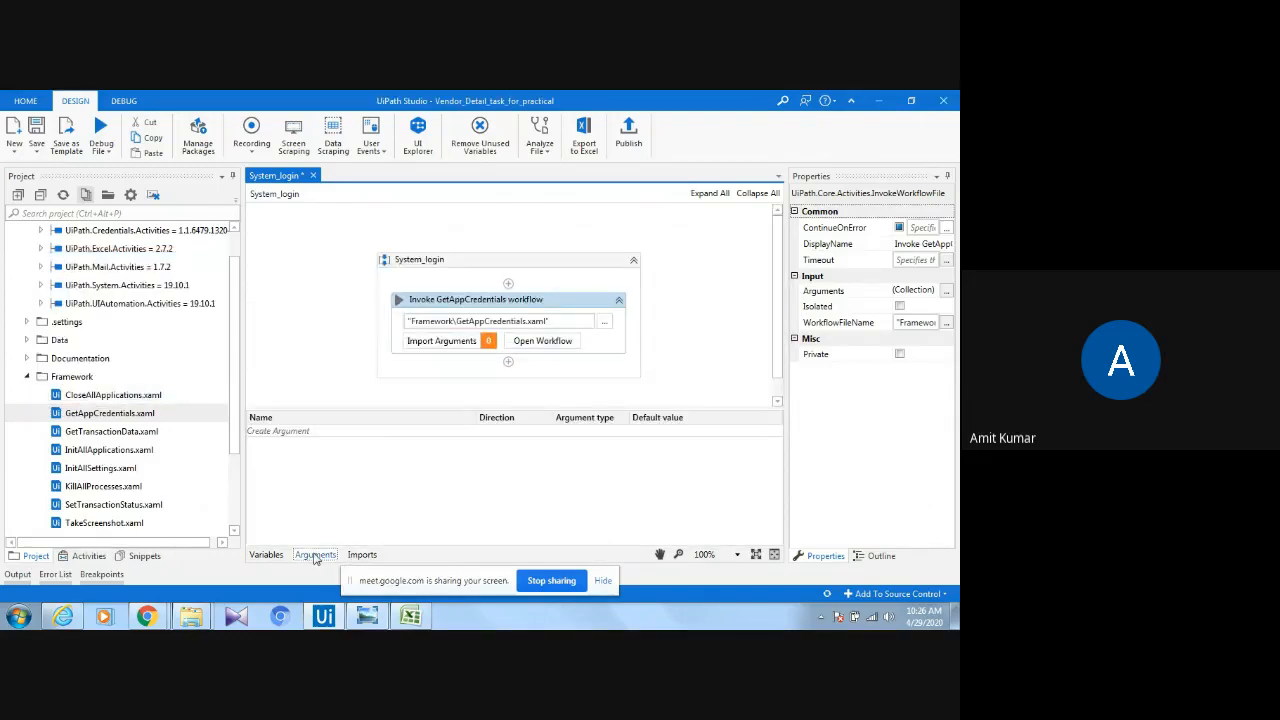
{"action": "left_click", "coordinate": [301, 429]}
{"action": "type", "text": "System_Credential"}
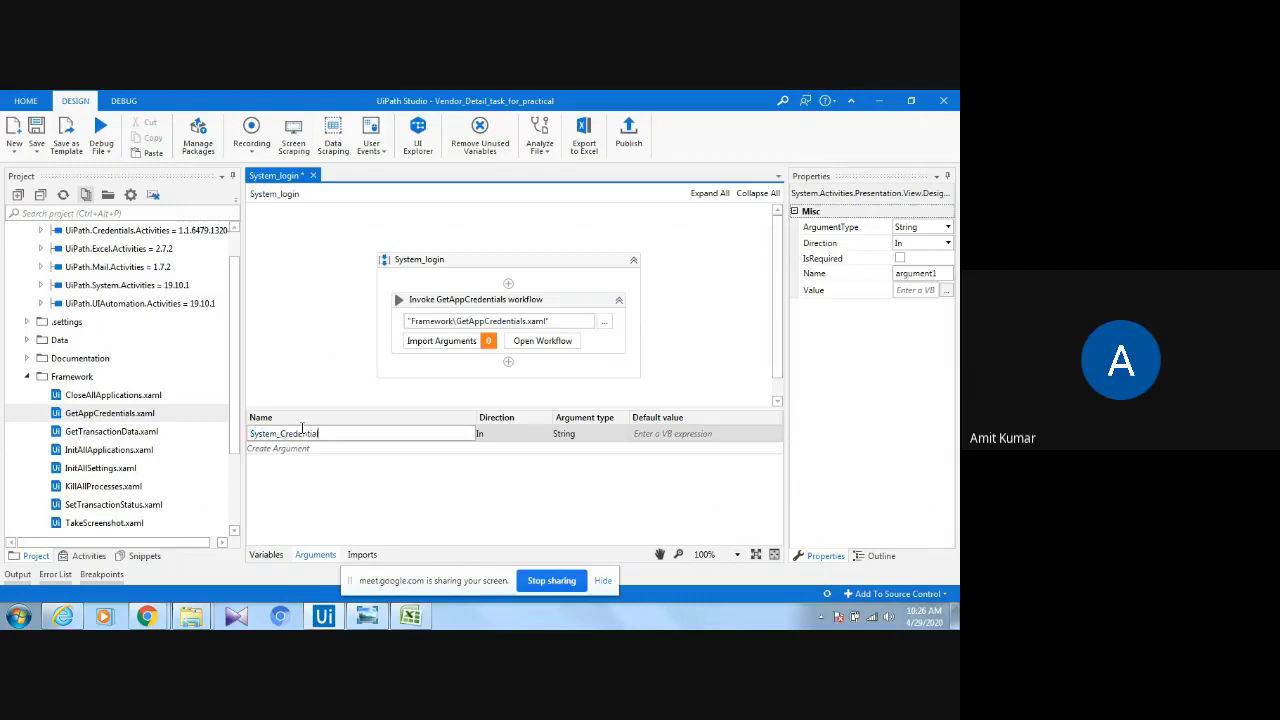
{"action": "left_click", "coordinate": [505, 533]}
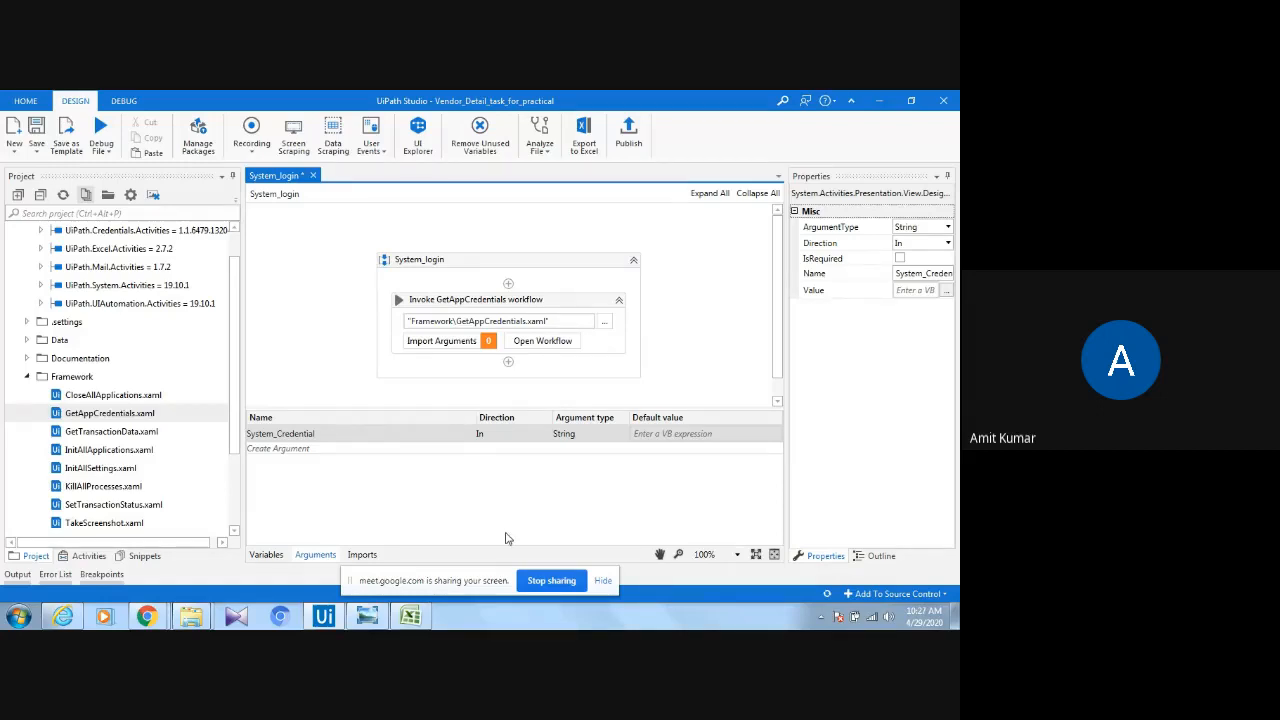
{"action": "left_click", "coordinate": [325, 620]}
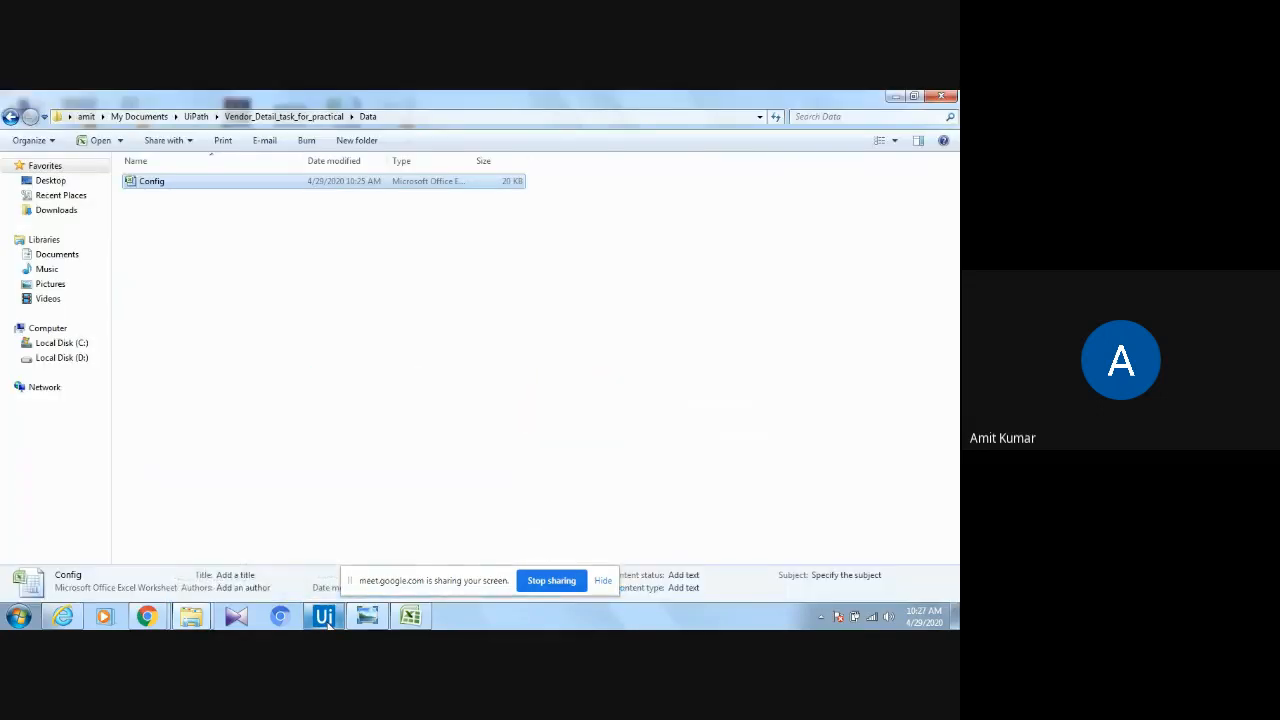
{"action": "left_click", "coordinate": [328, 626]}
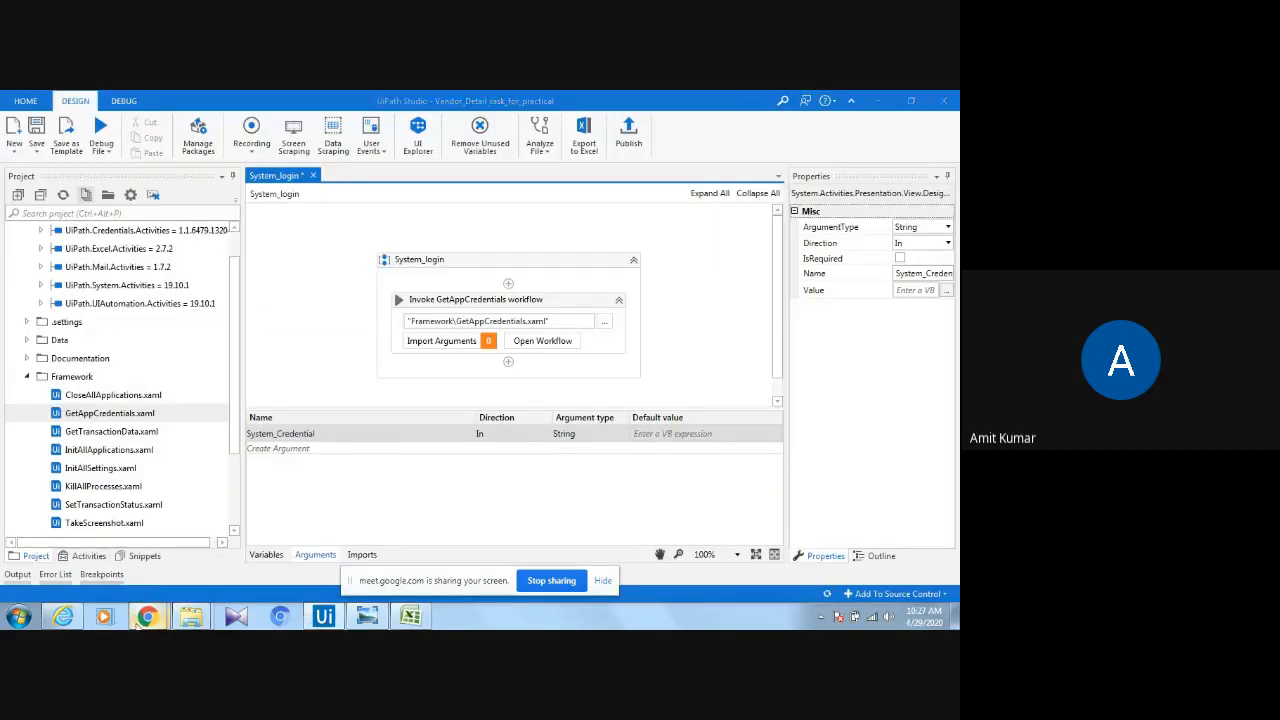
Switch to the Google Meet call in Chrome, mute the microphone with the sharing notice moved clear of the call controls, and show the call's additional options.
{"action": "mouse_move", "coordinate": [147, 618]}
{"action": "left_click", "coordinate": [118, 578]}
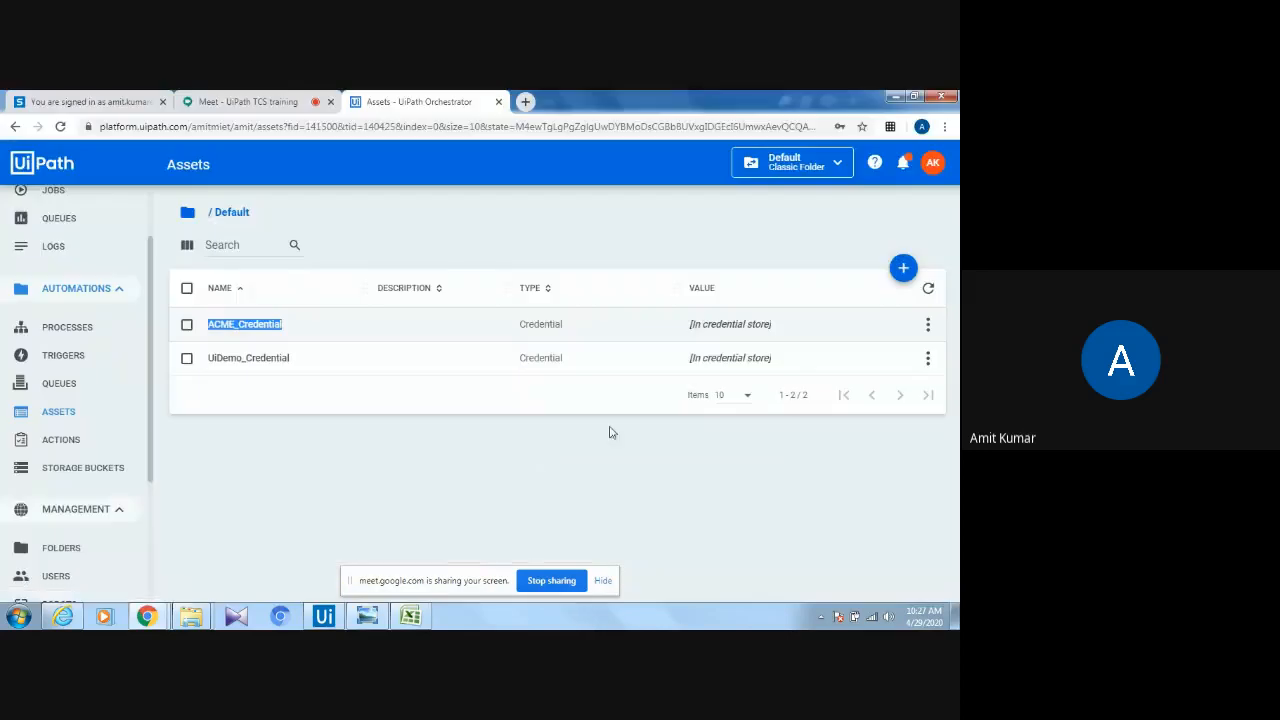
{"action": "left_click", "coordinate": [265, 96]}
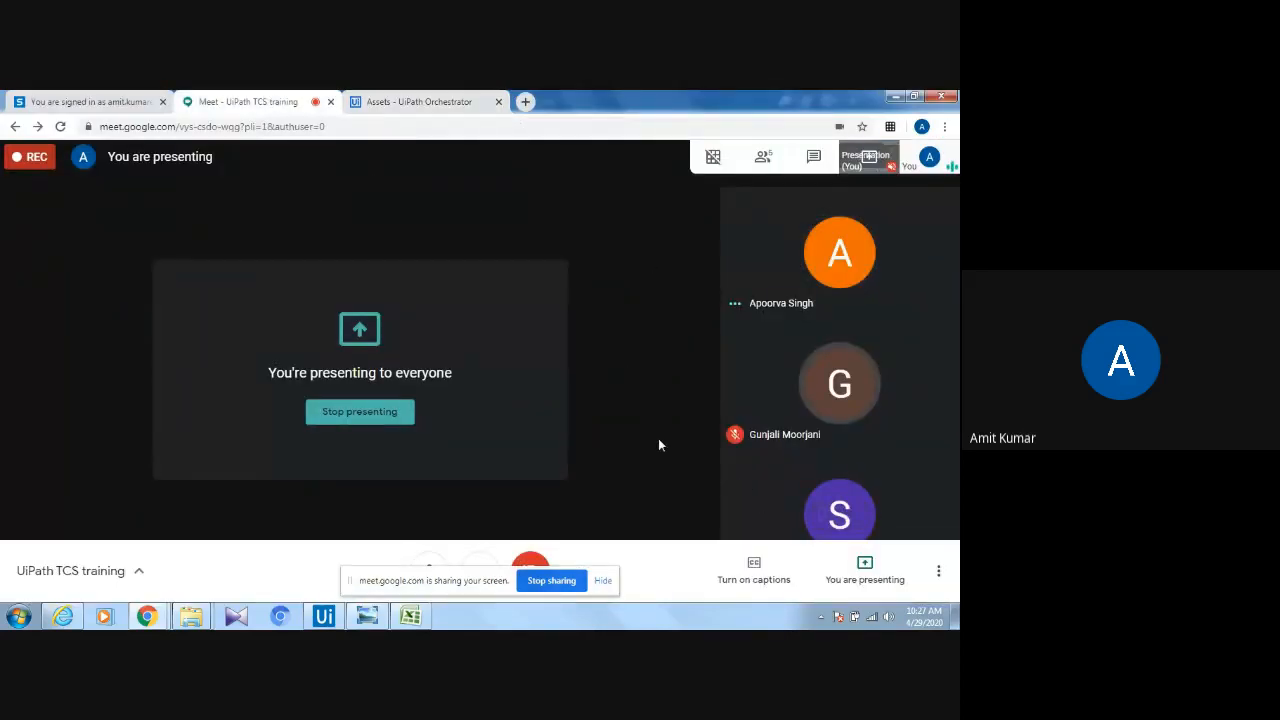
{"action": "left_click_drag", "start_coordinate": [430, 581], "coordinate": [575, 146]}
{"action": "left_click", "coordinate": [429, 569]}
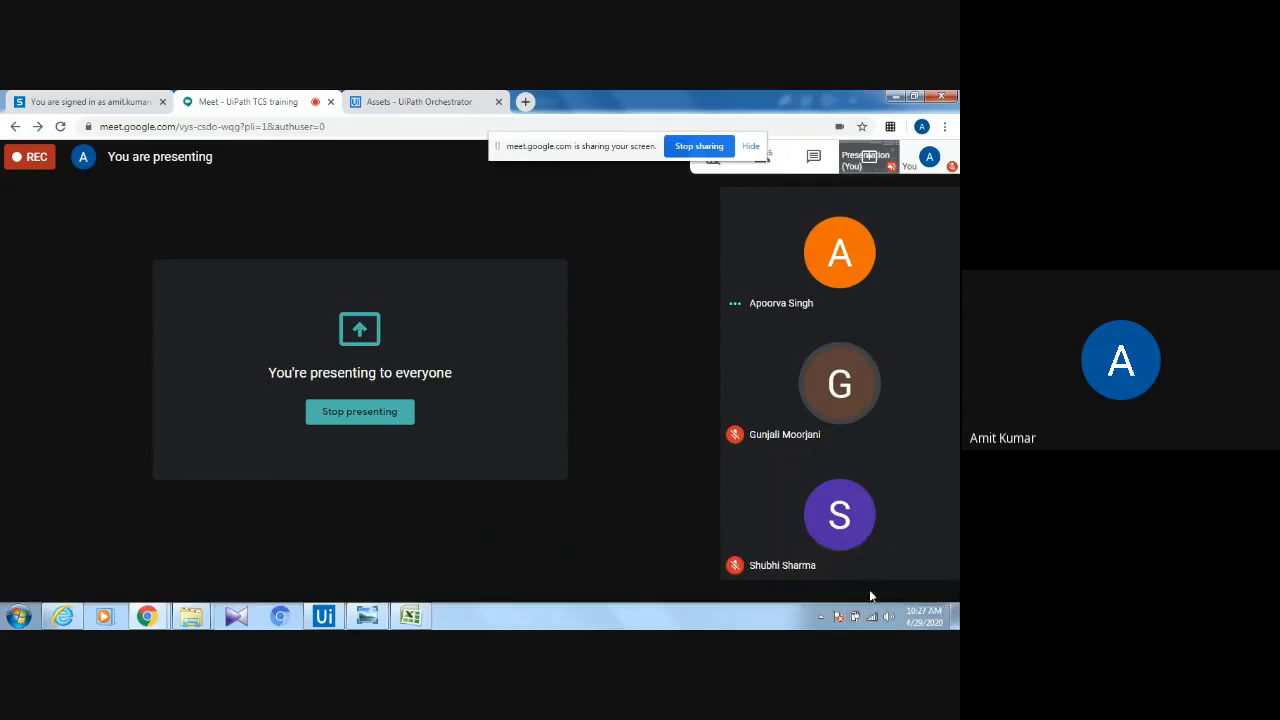
{"action": "left_click", "coordinate": [938, 571]}
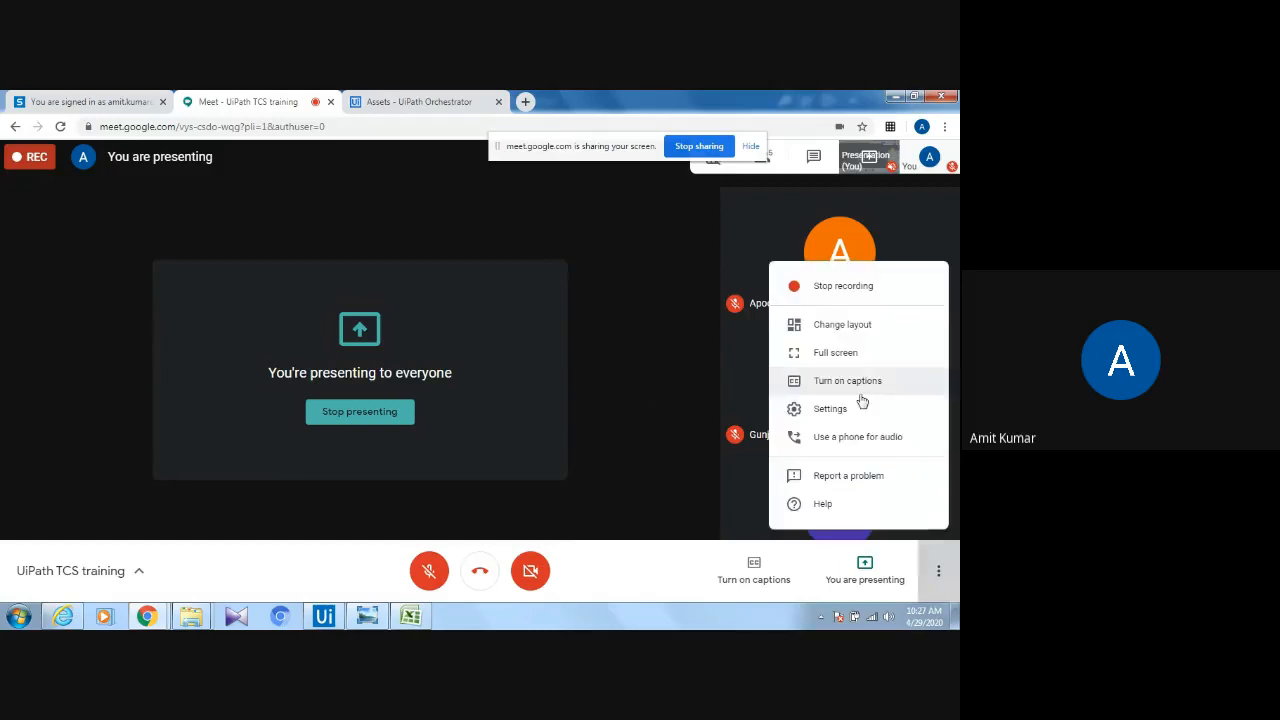